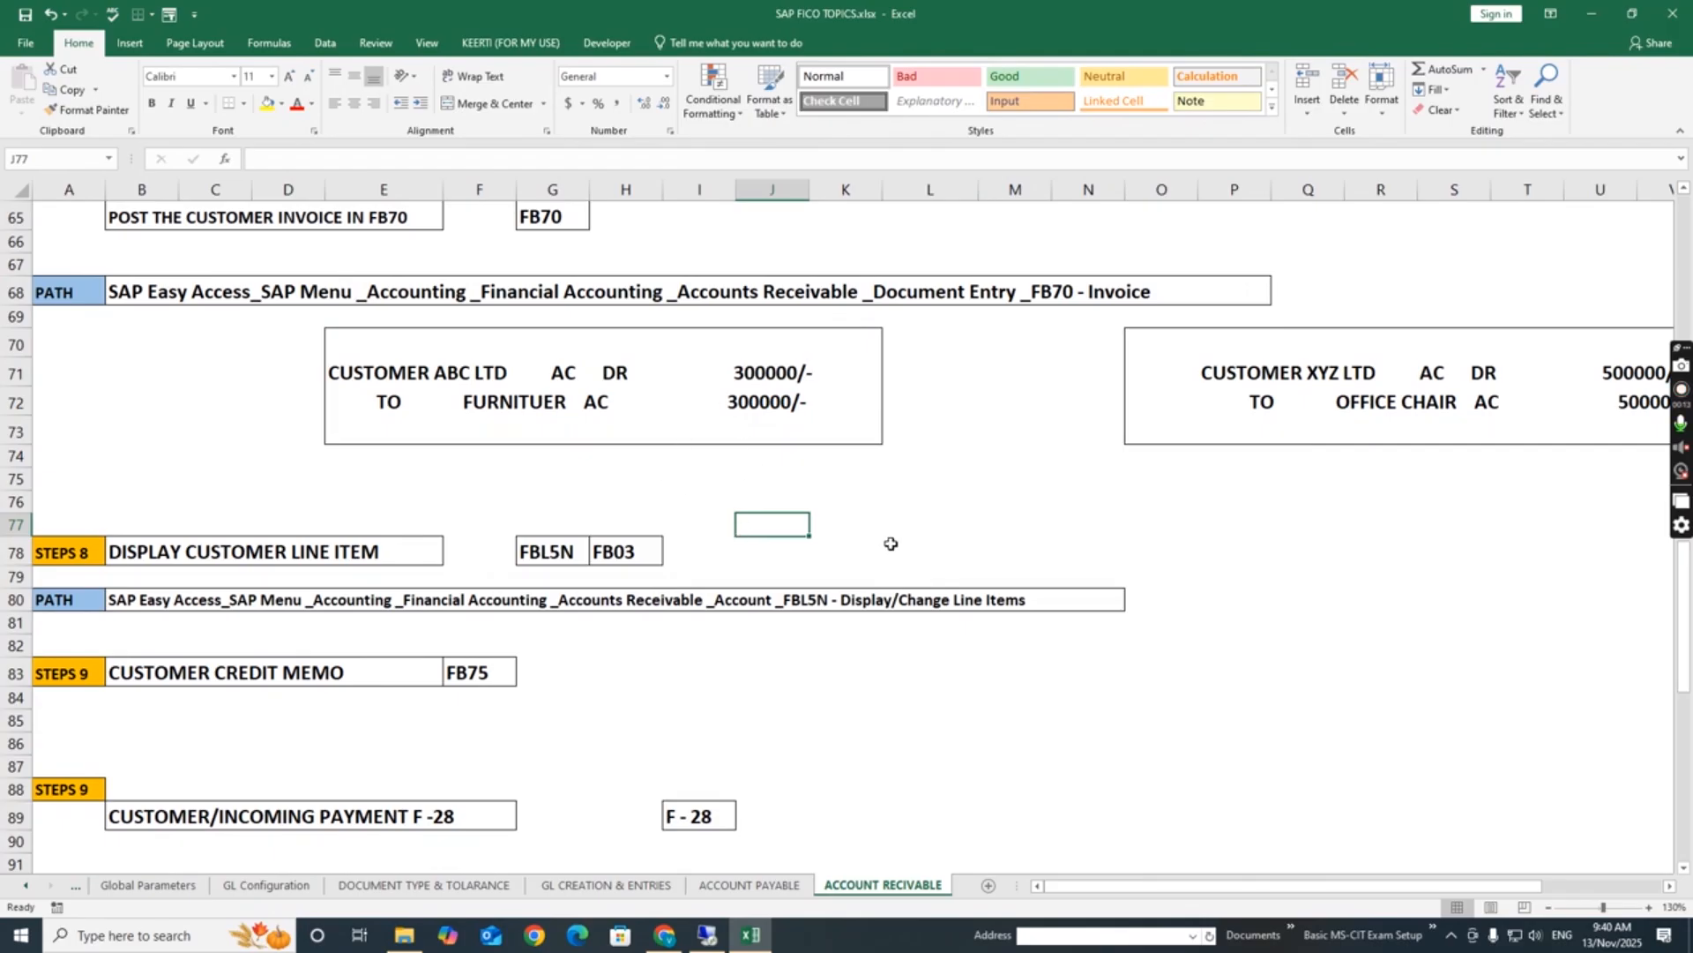
Review the ABC LTD invoice entry in the Excel FB70 notes, then switch to the SAP remote session
scroll(1685, 645, "up", 2)
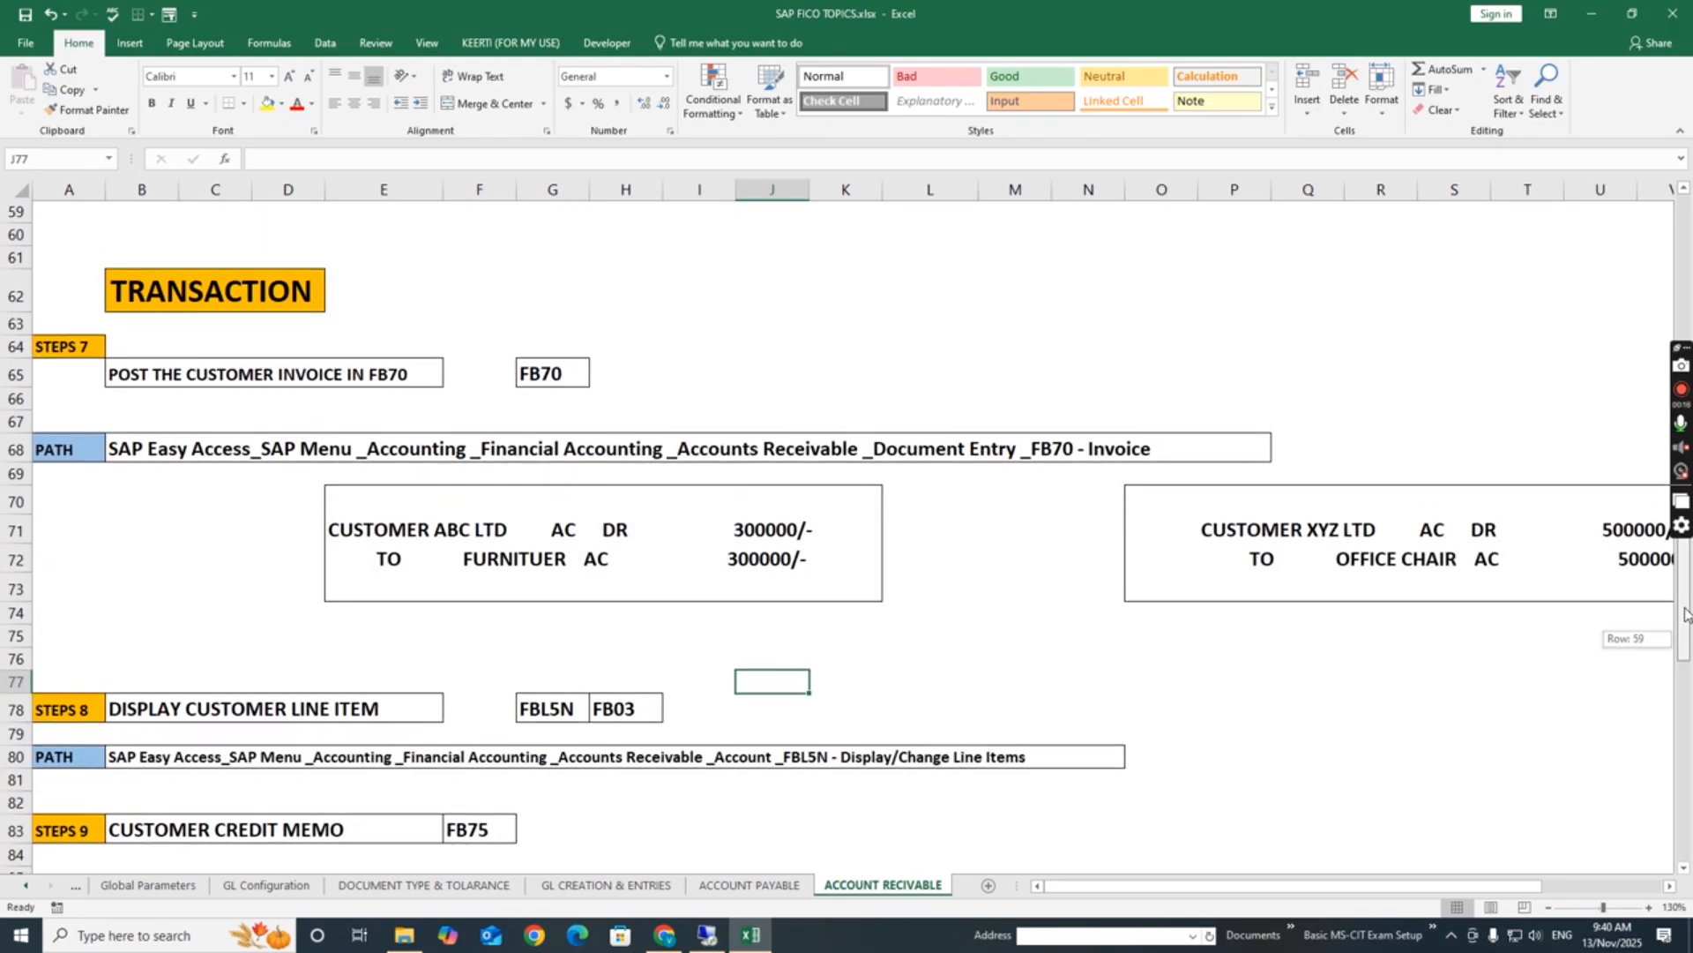
left_click(869, 563)
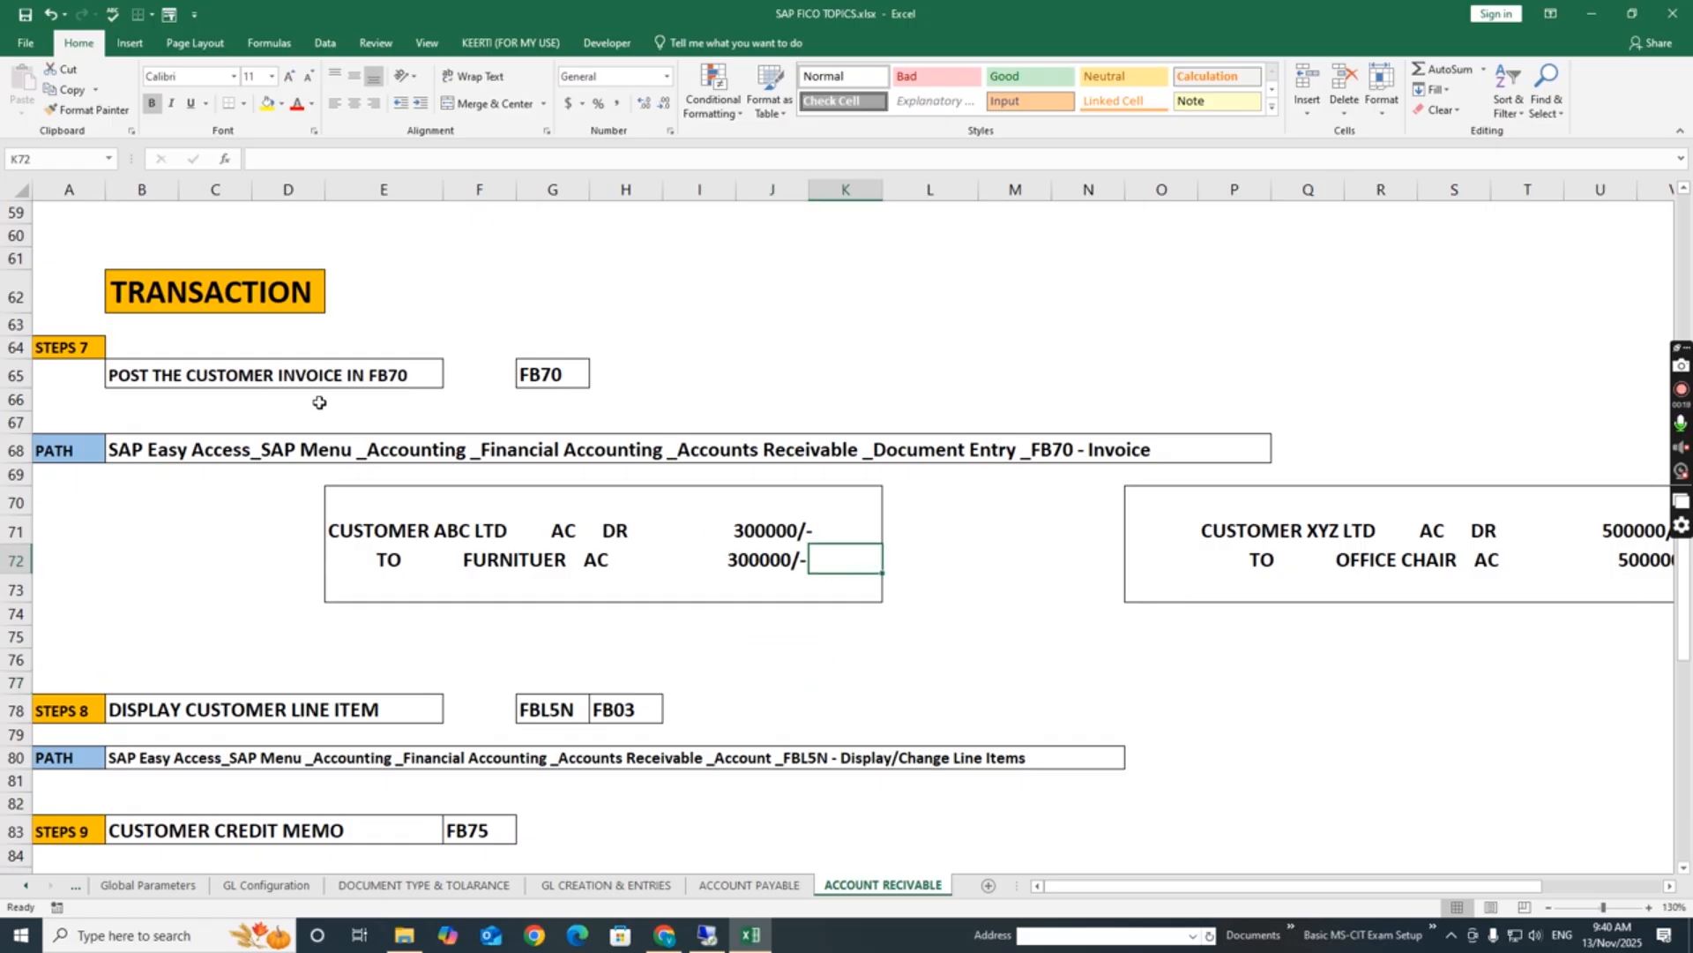
left_click(267, 420)
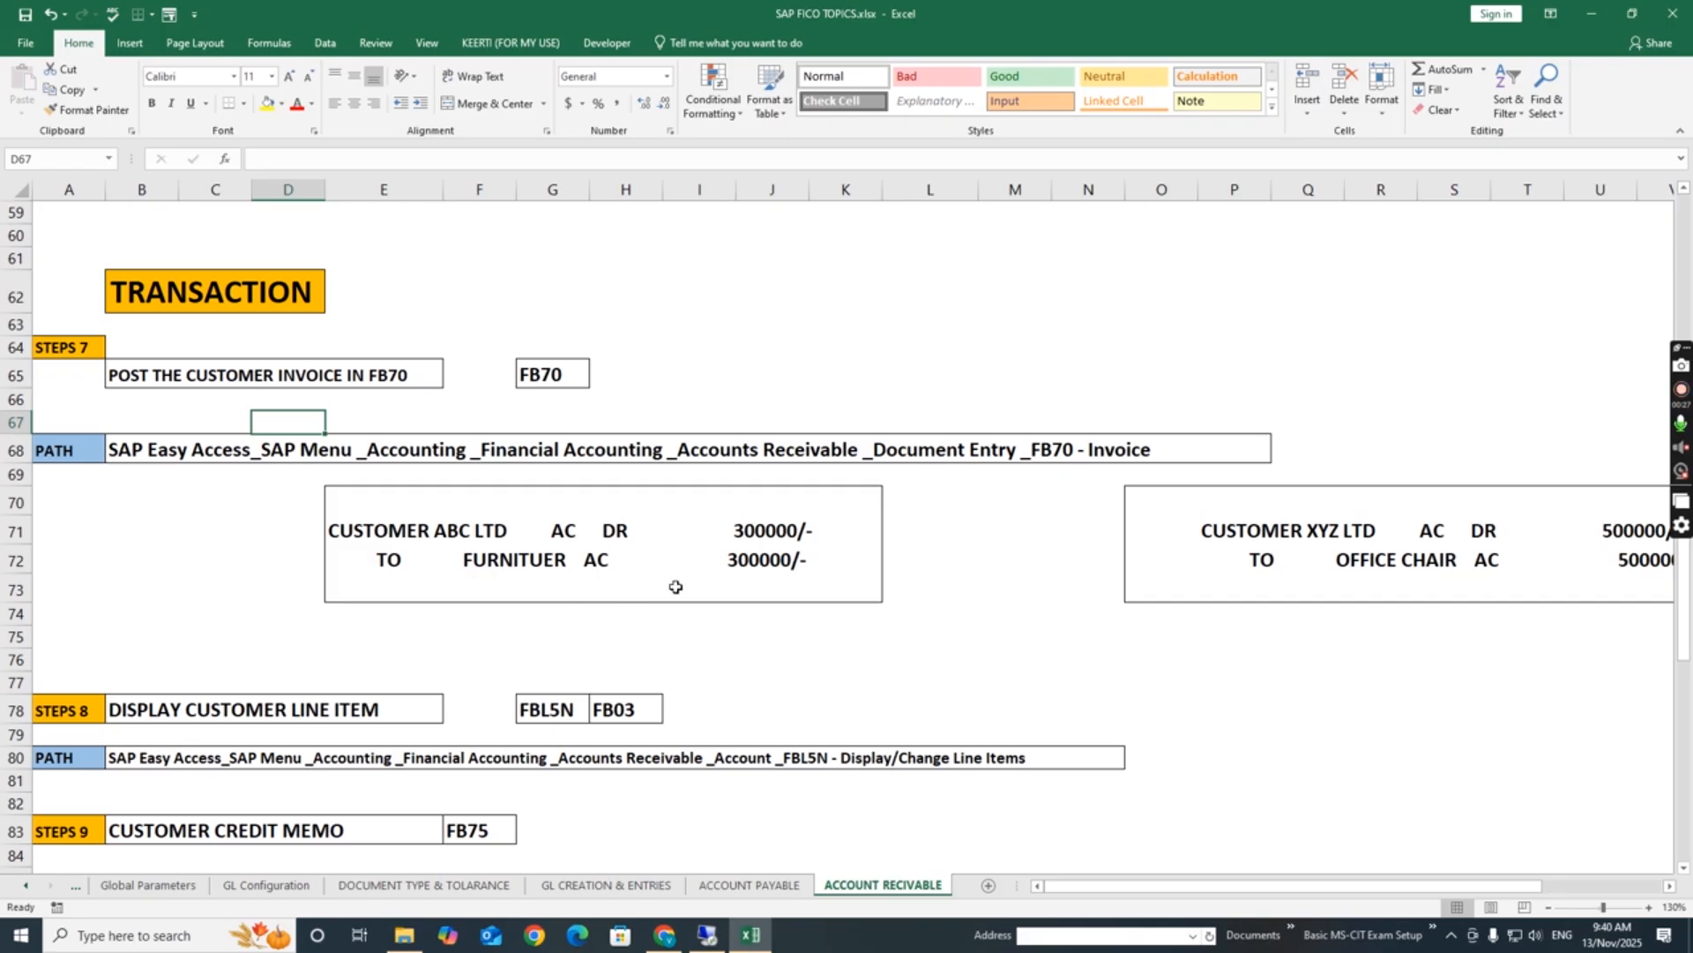
left_click_drag(382, 501, 850, 579)
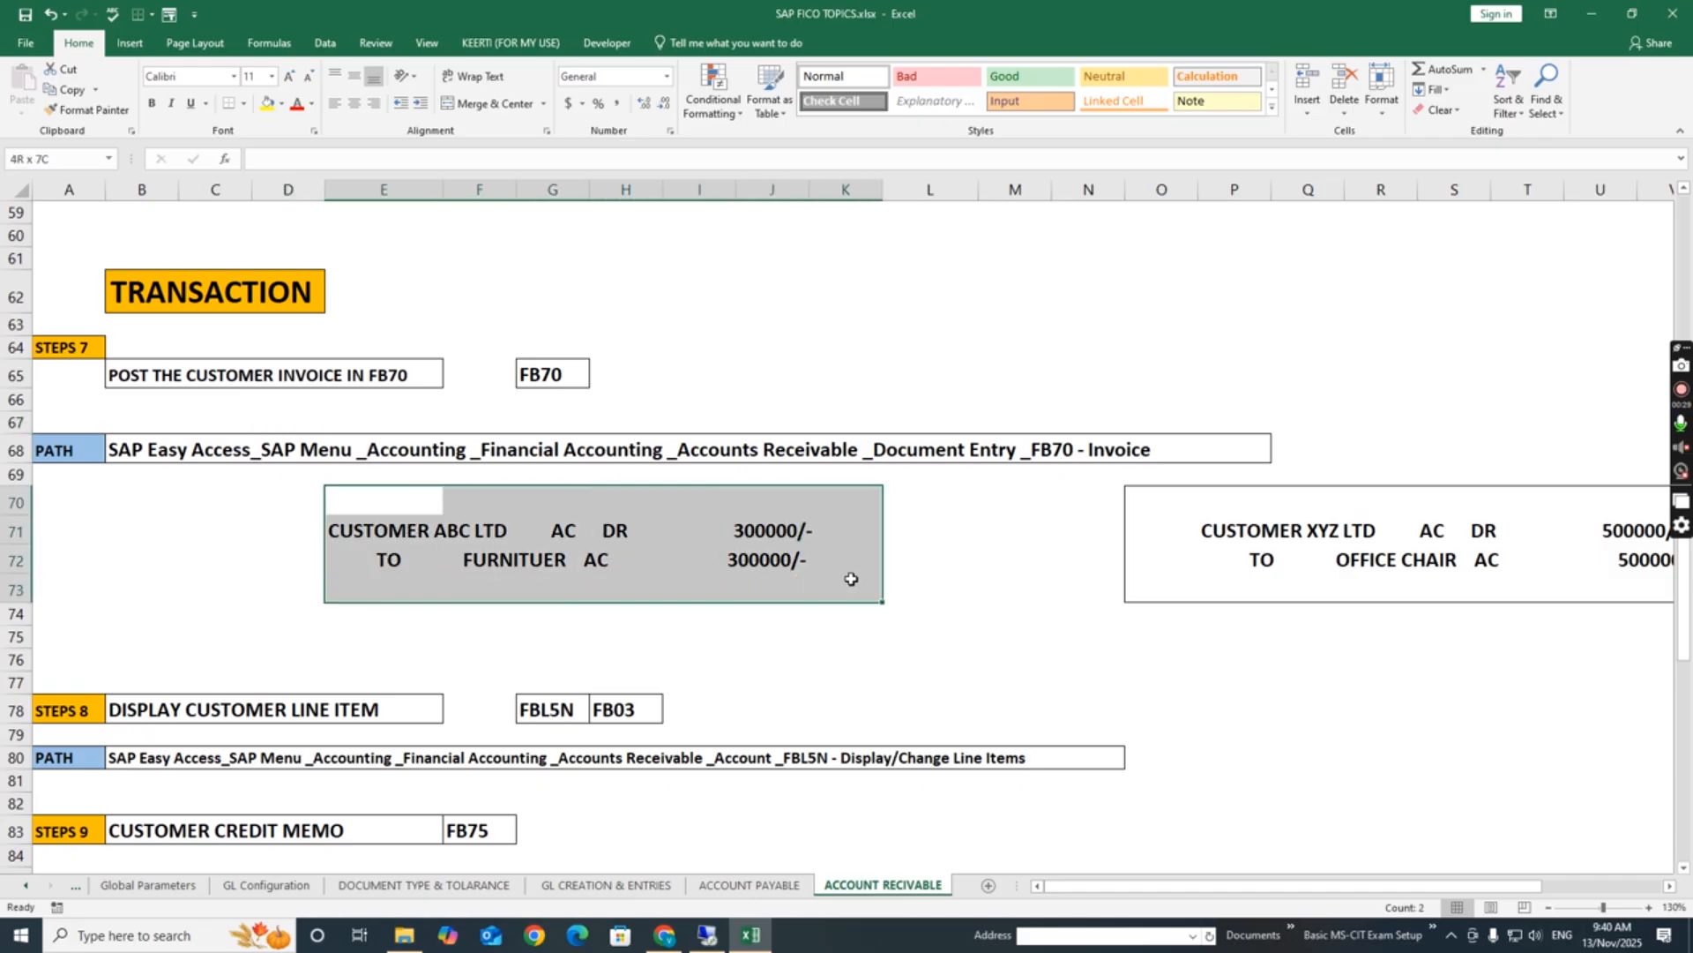
left_click(997, 663)
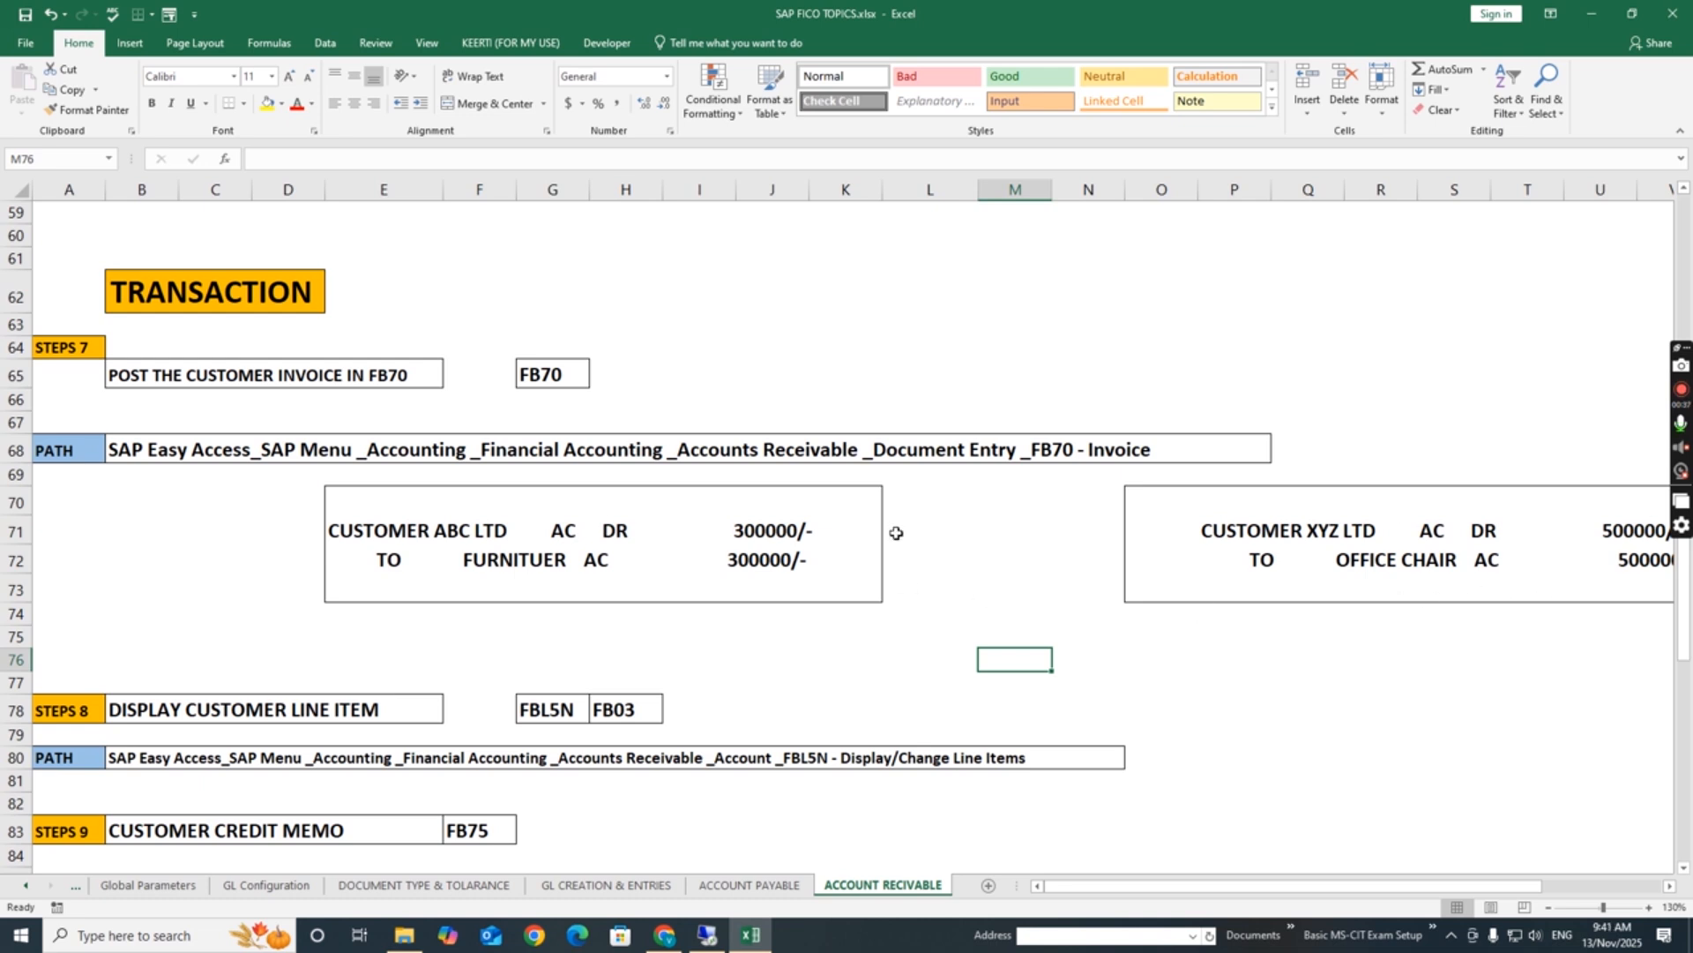
left_click(988, 540)
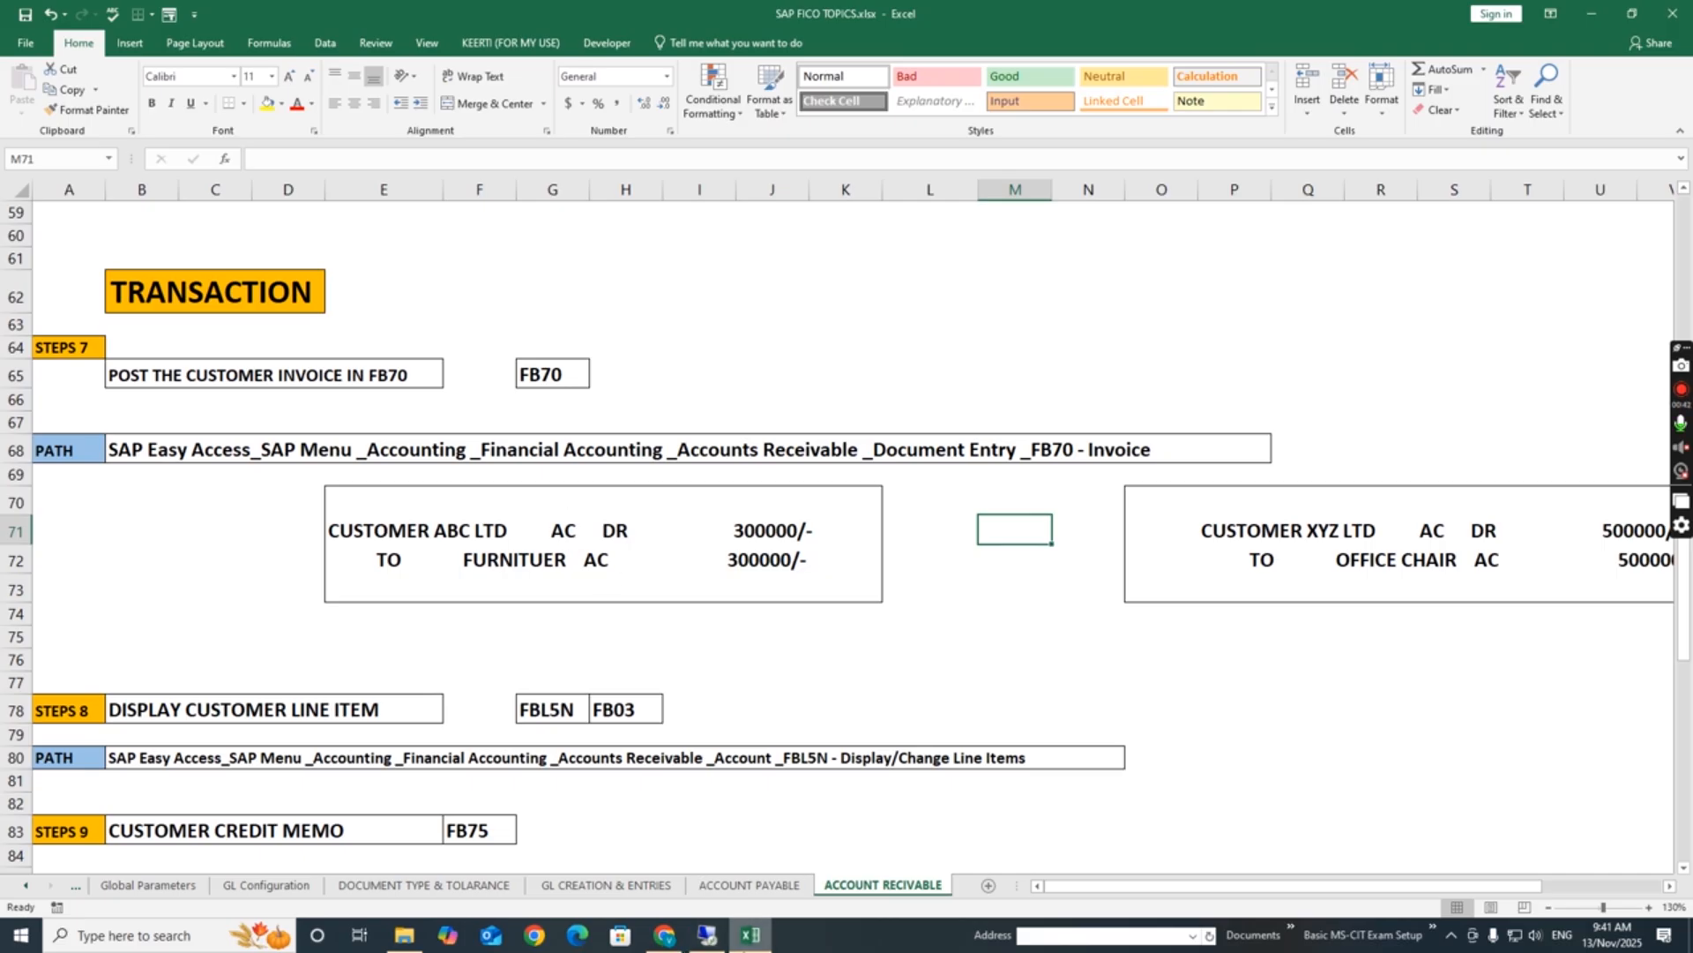
left_click(692, 899)
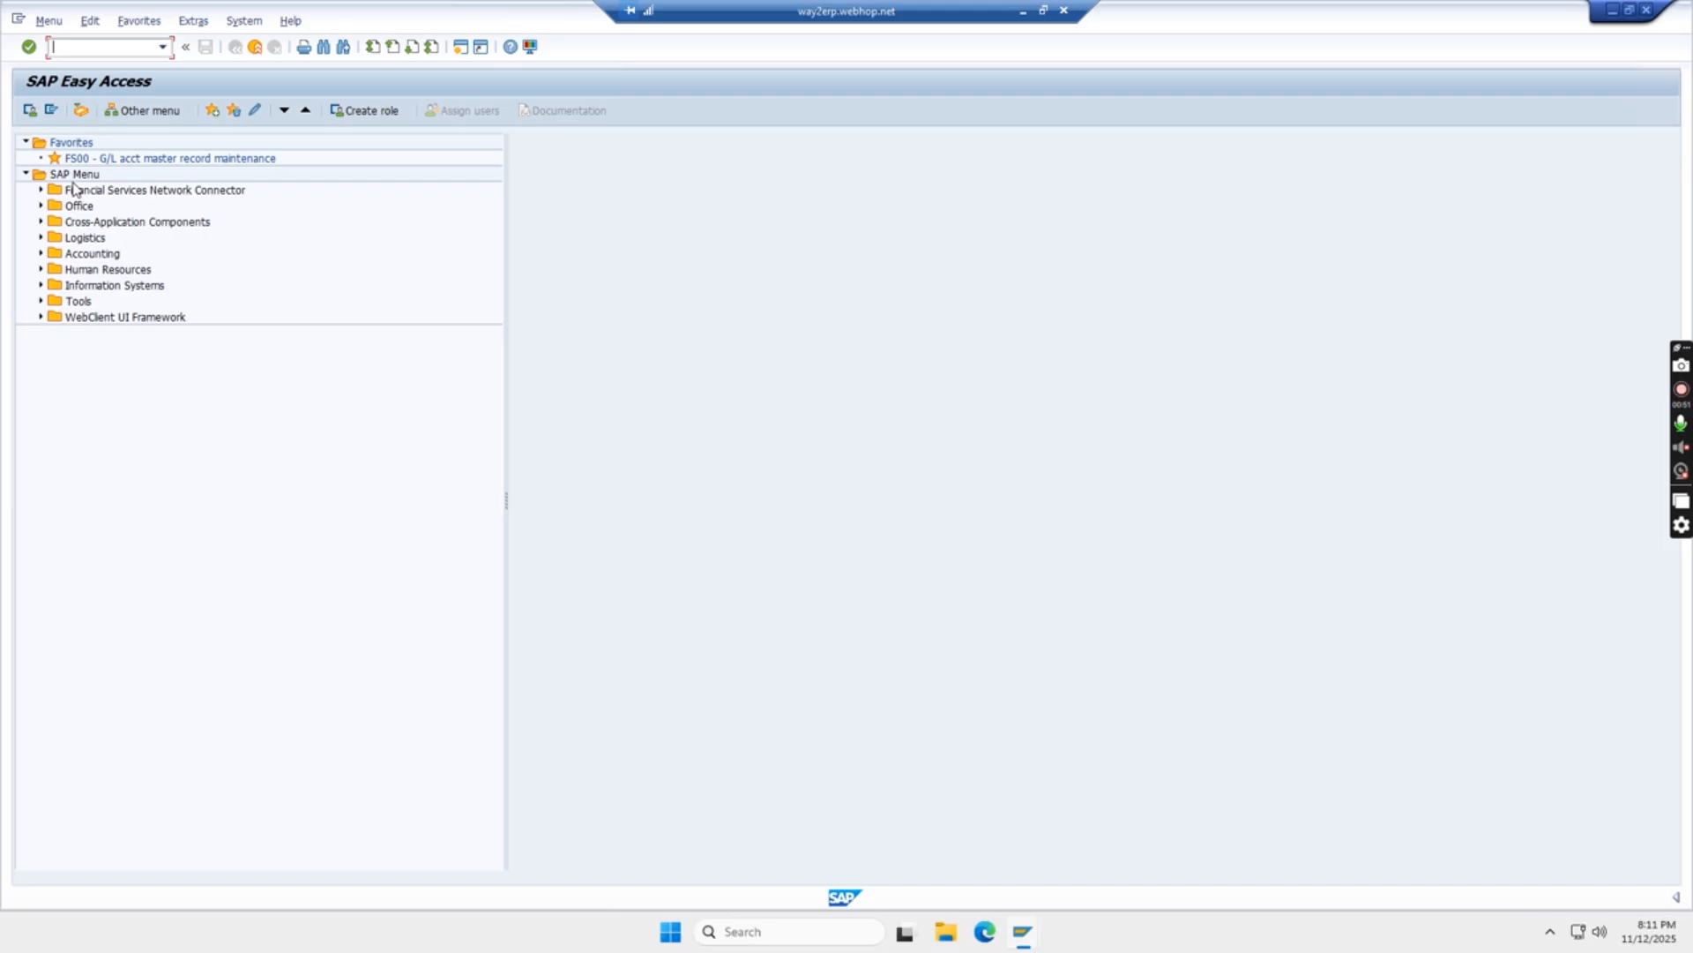
Launch FB70 - Invoice from Accounting > Financial Accounting > Accounts Receivable > Document Entry
left_click(41, 254)
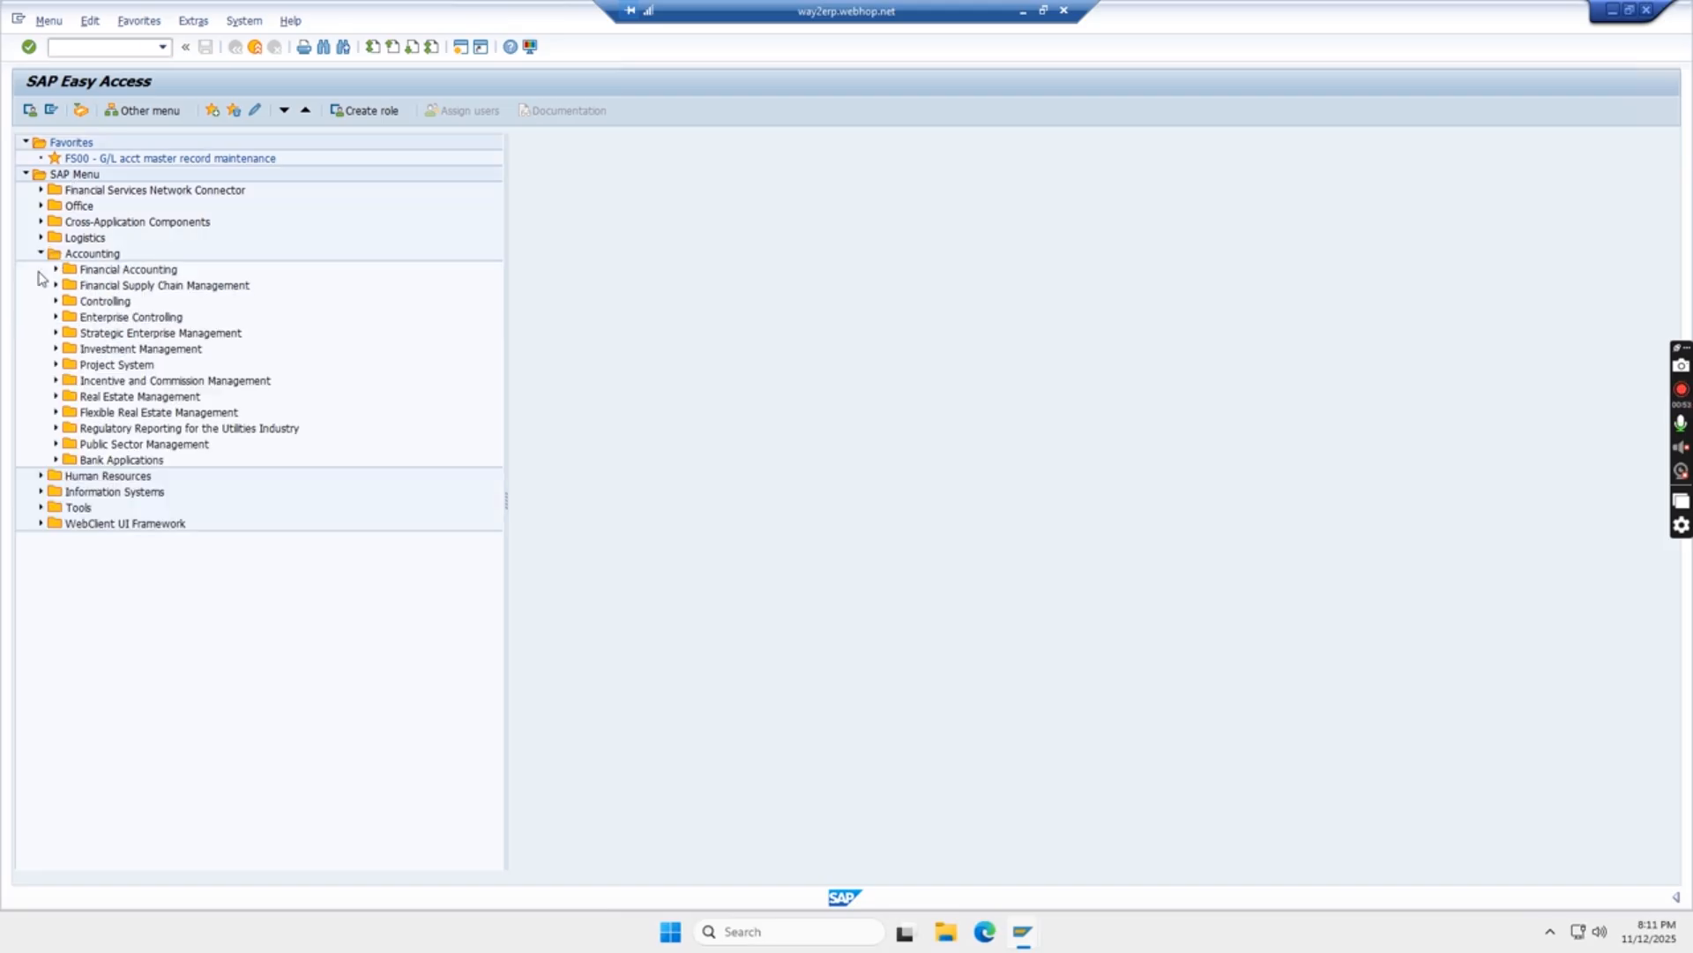
left_click(55, 270)
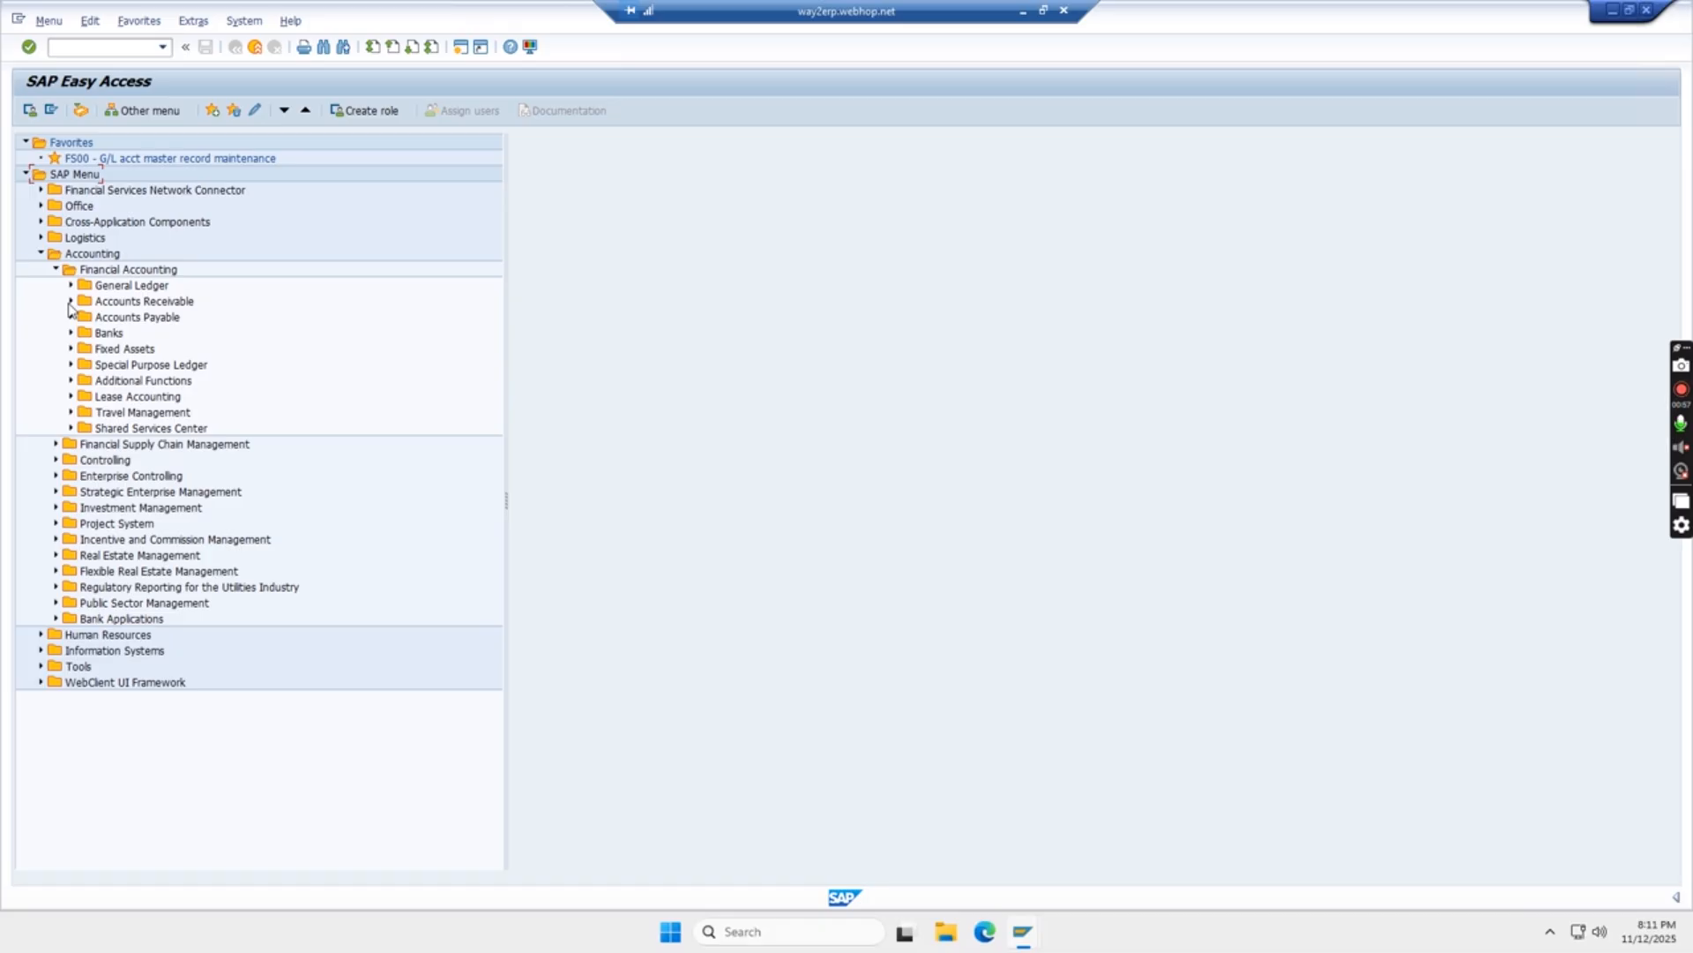
left_click(70, 301)
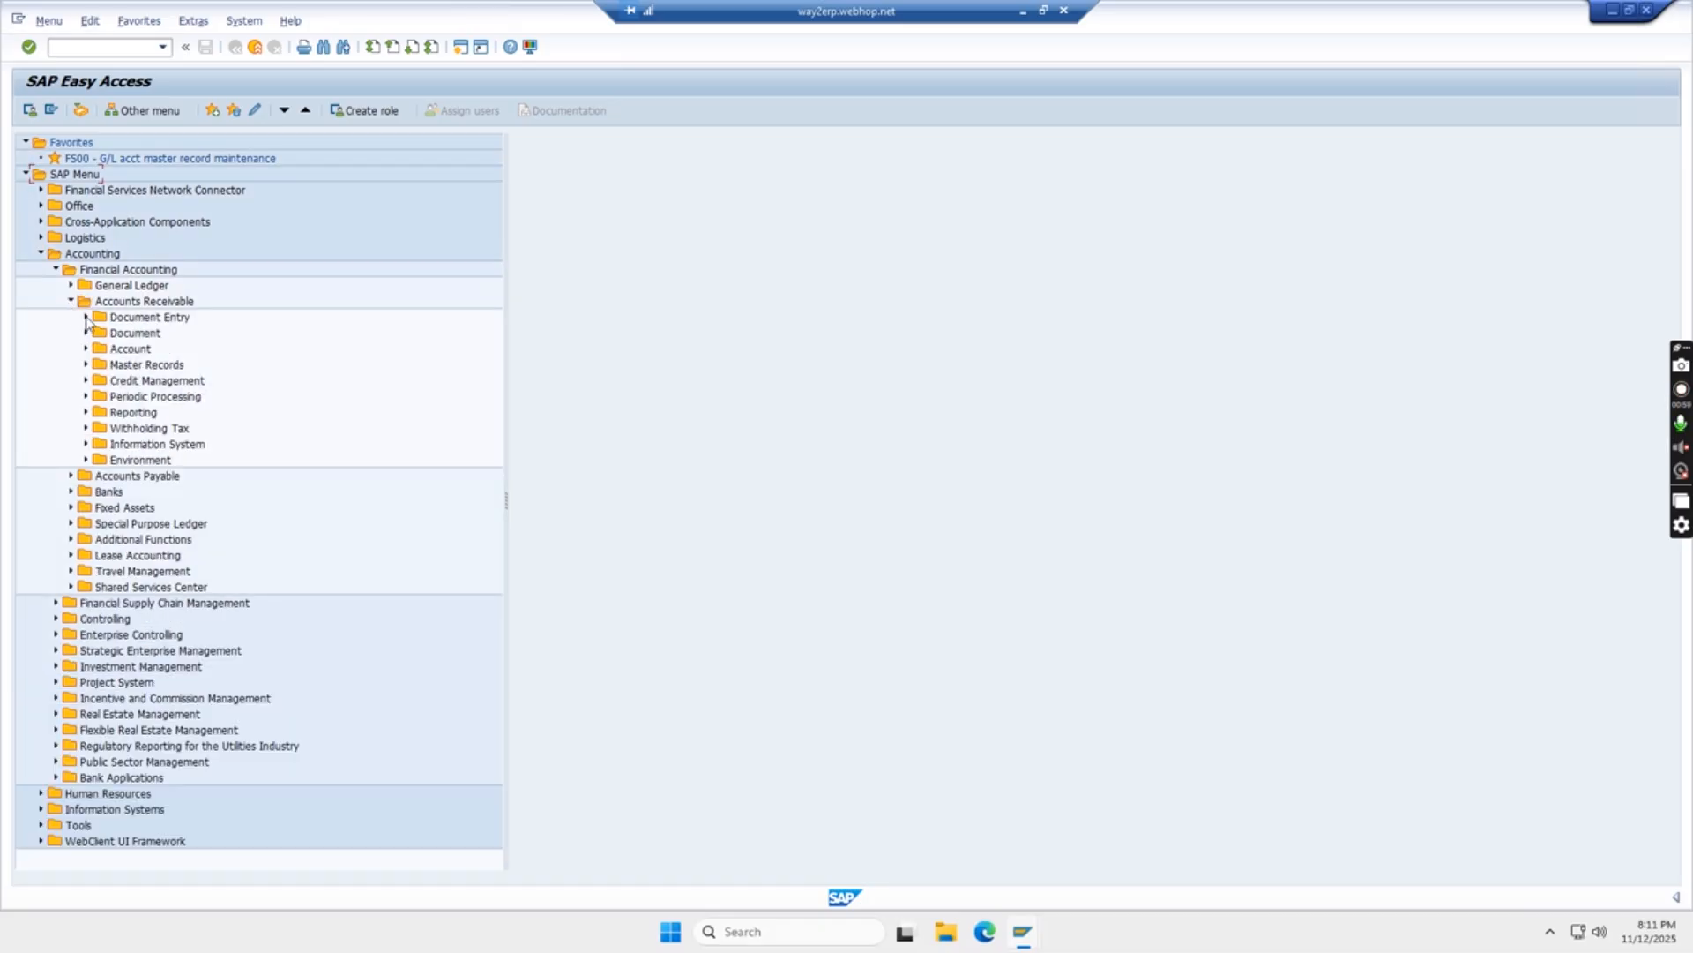
left_click(86, 318)
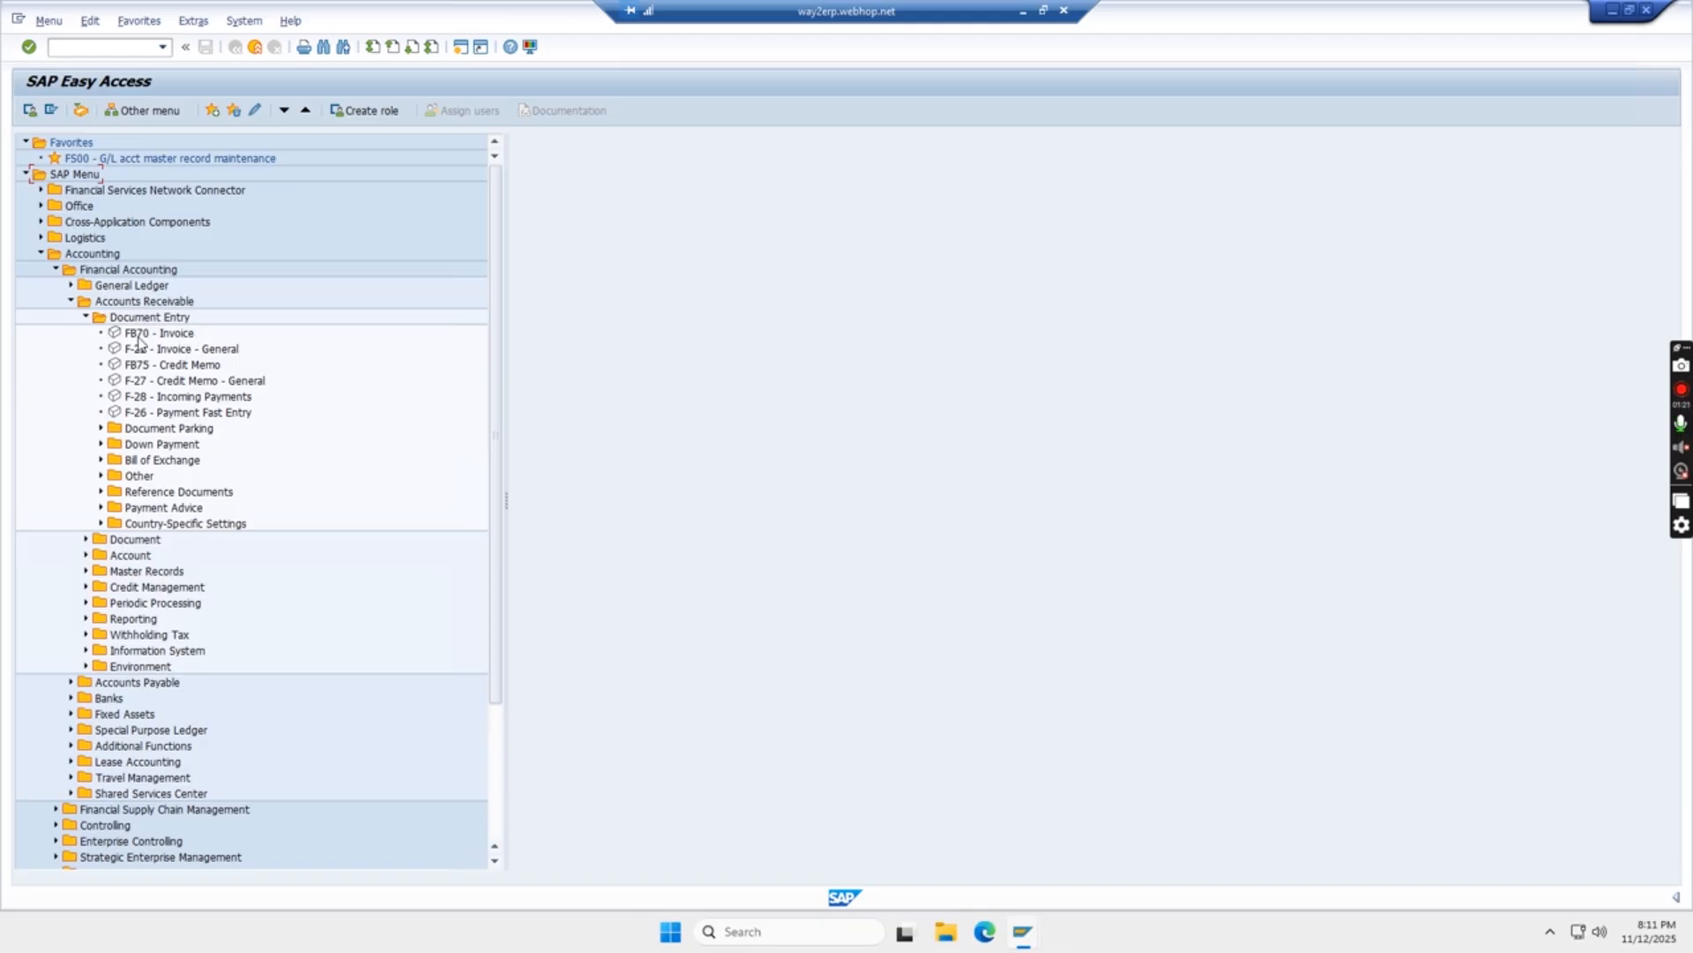
double_click(137, 335)
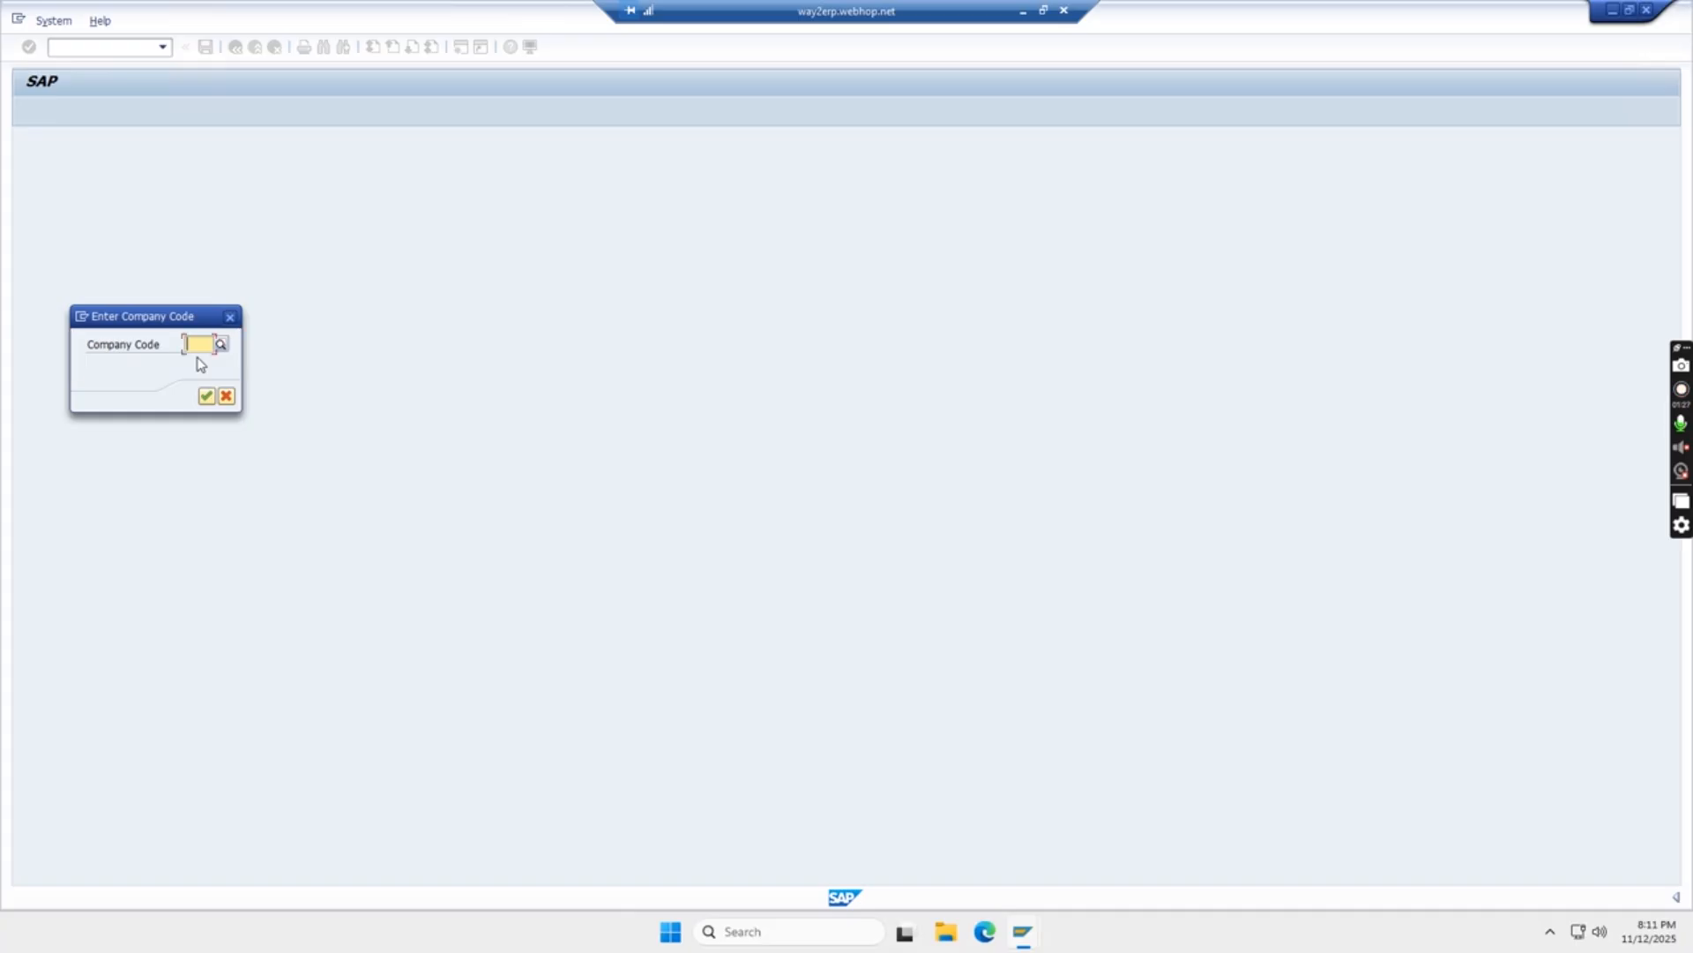
Enter company code TATS to reach the blank Enter Customer Invoice screen
type("TAT")
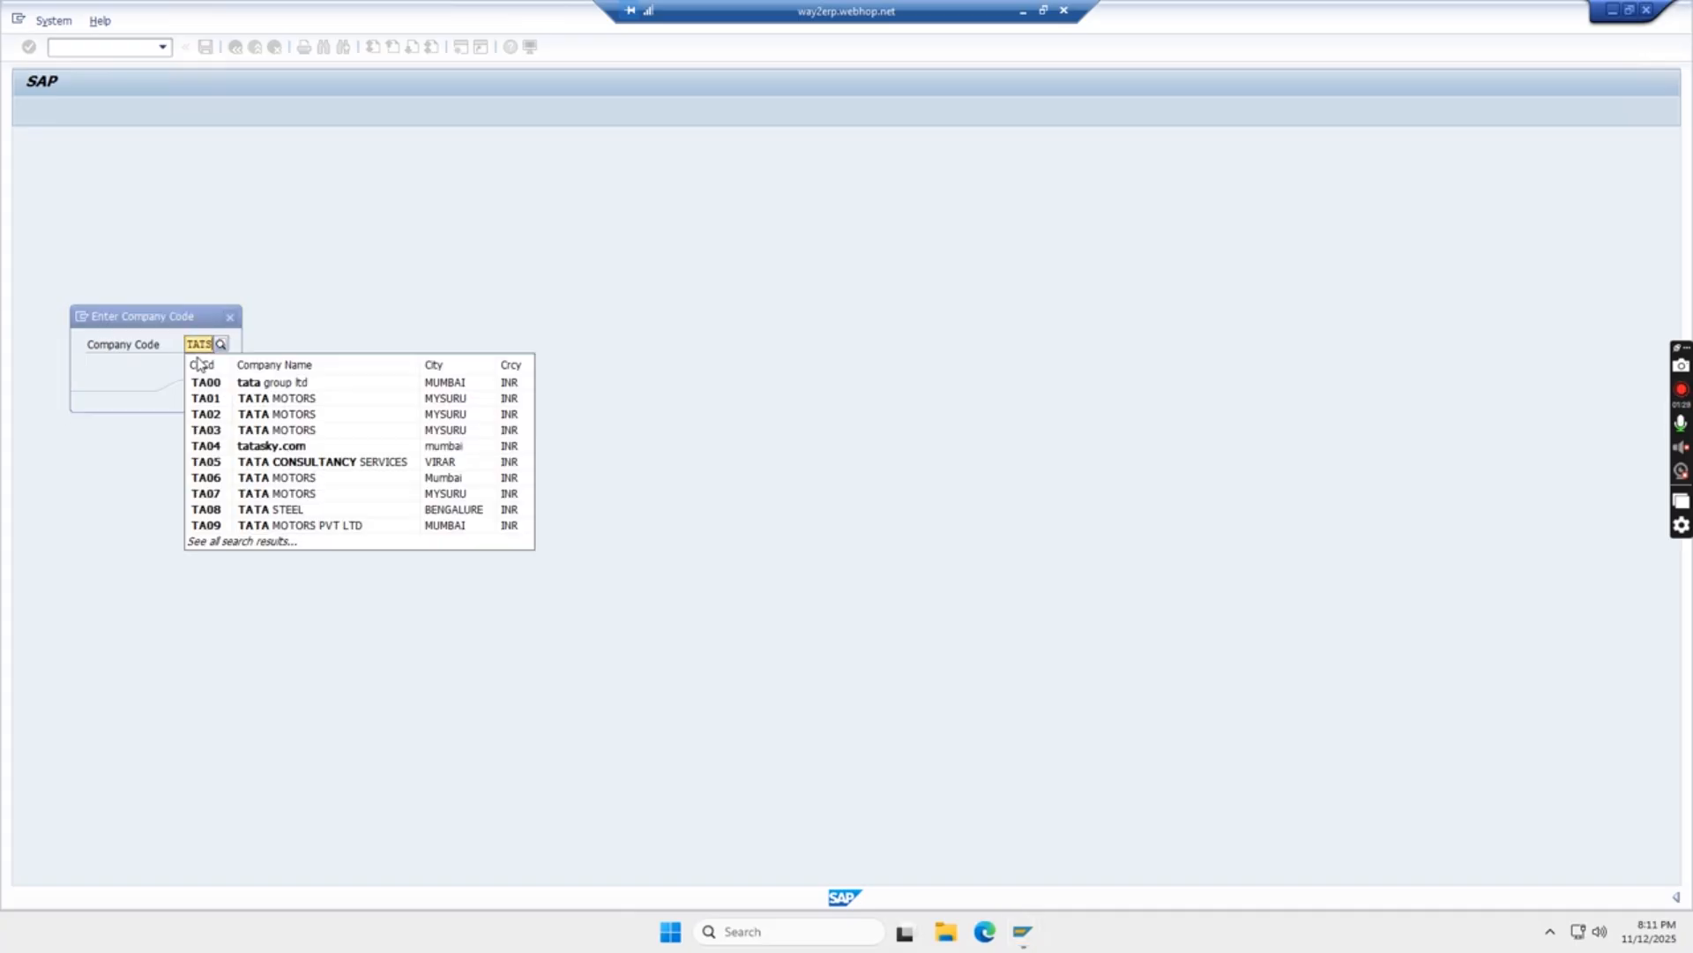
type("S")
key("Return")
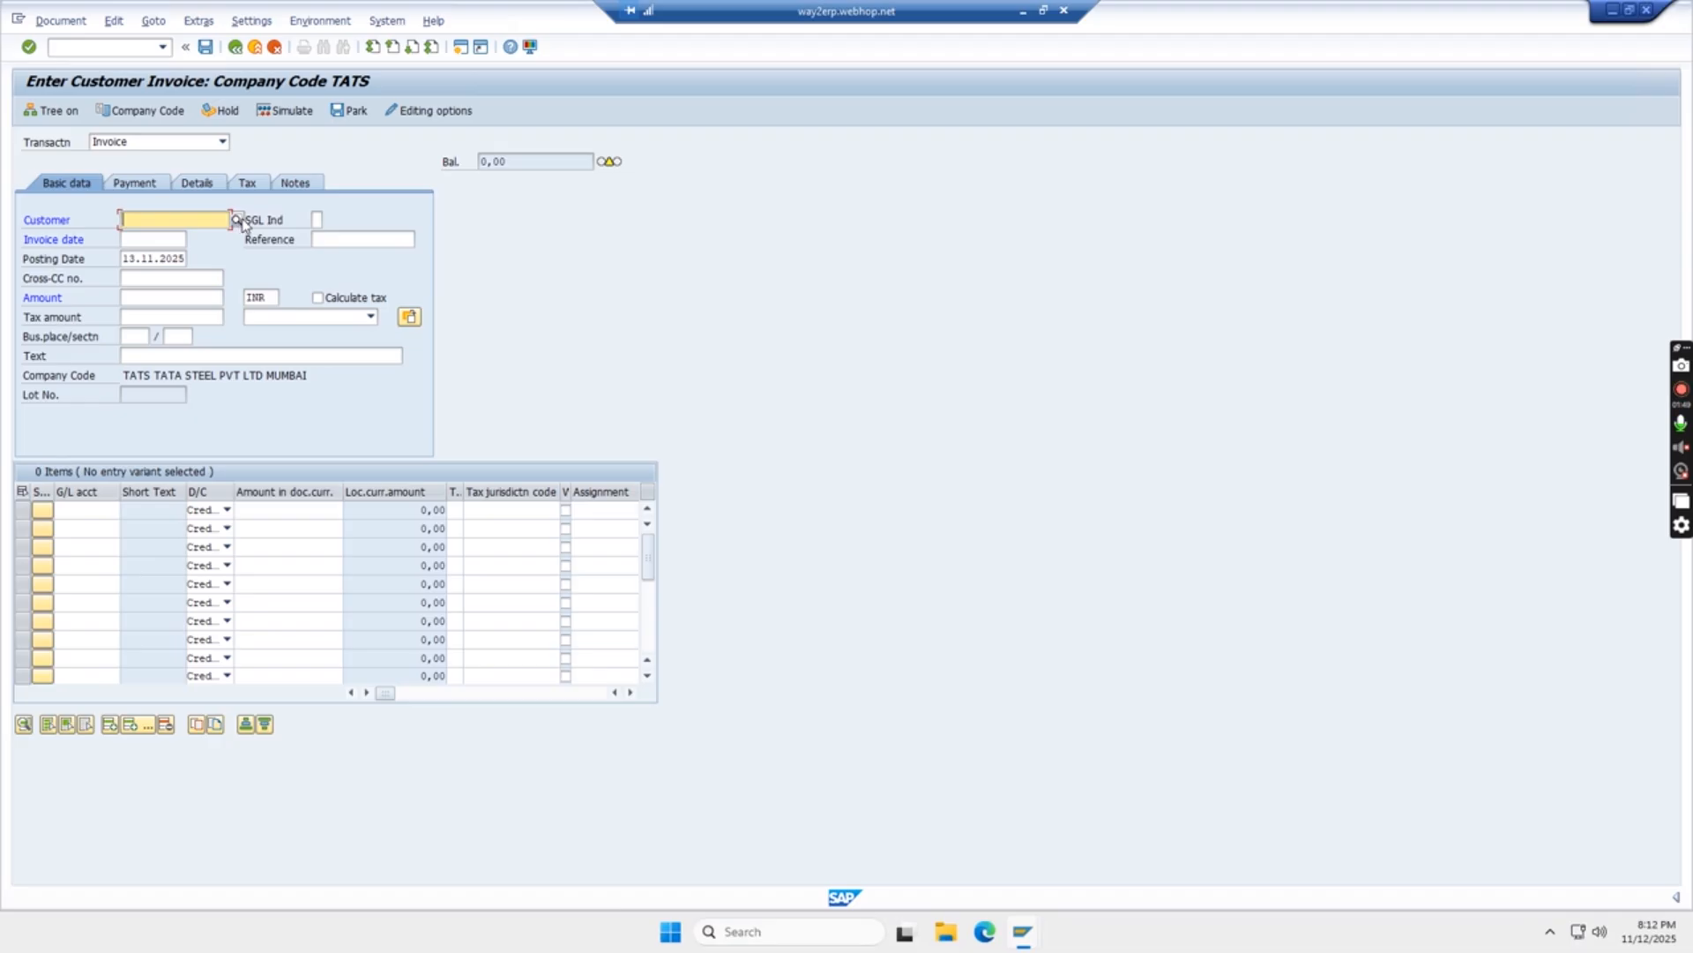
Select CUSTOMER ABC as the invoice customer via the TATS customer search
left_click(240, 220)
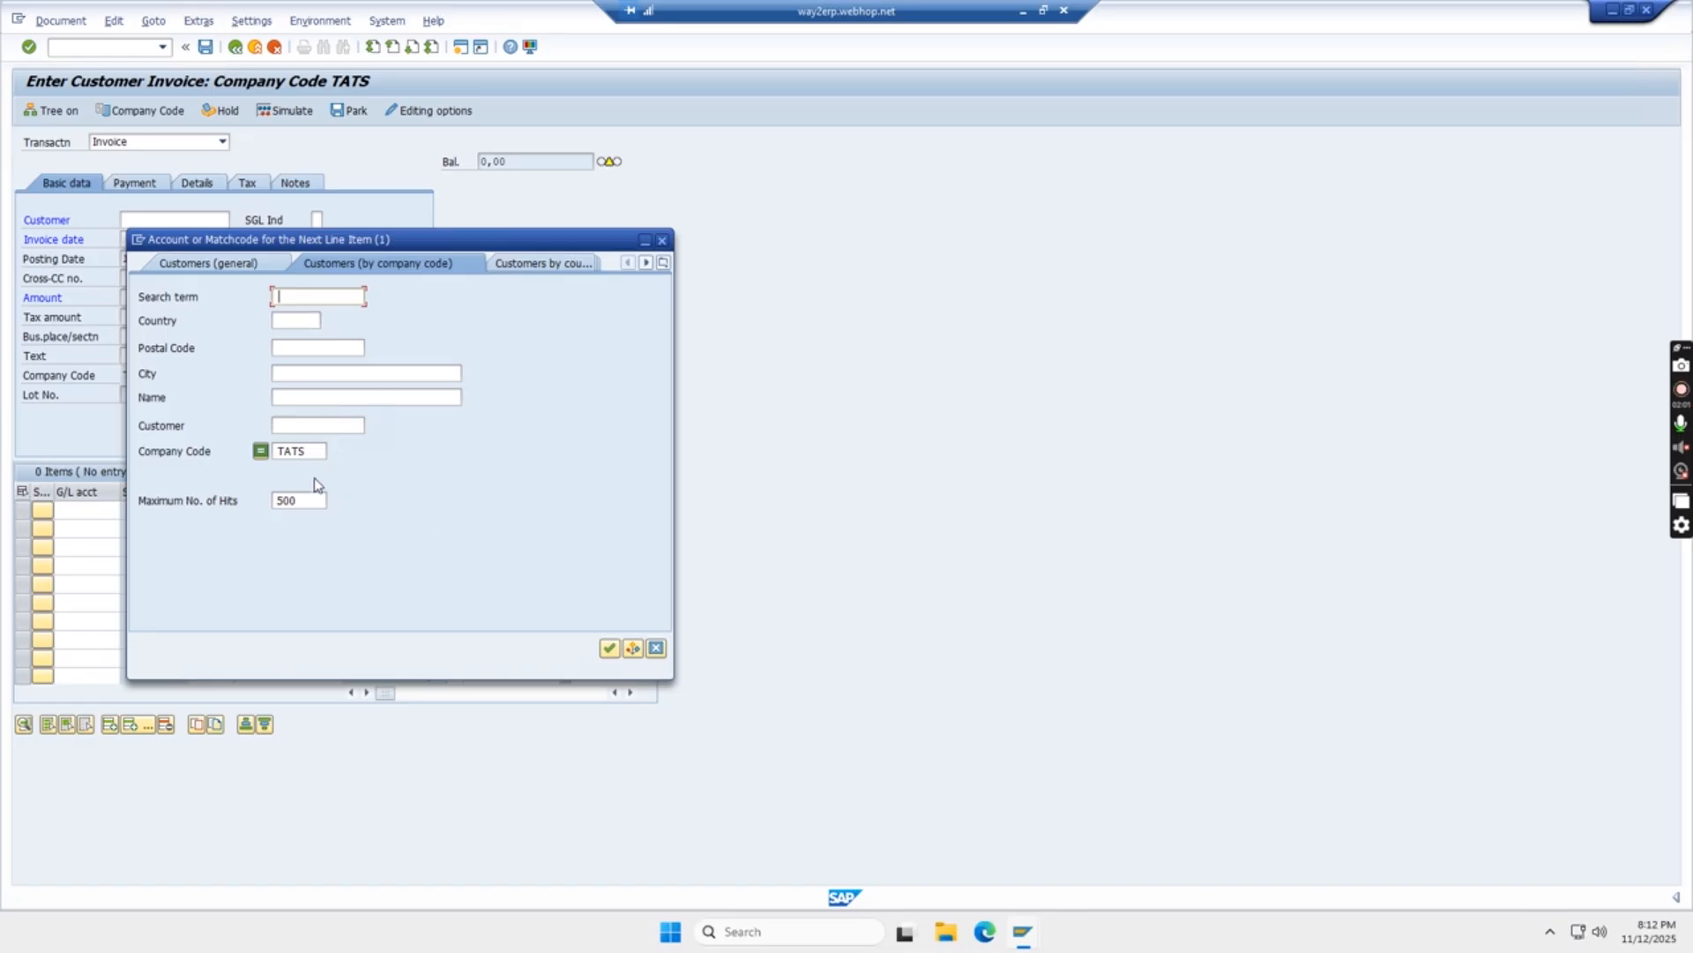
left_click(610, 650)
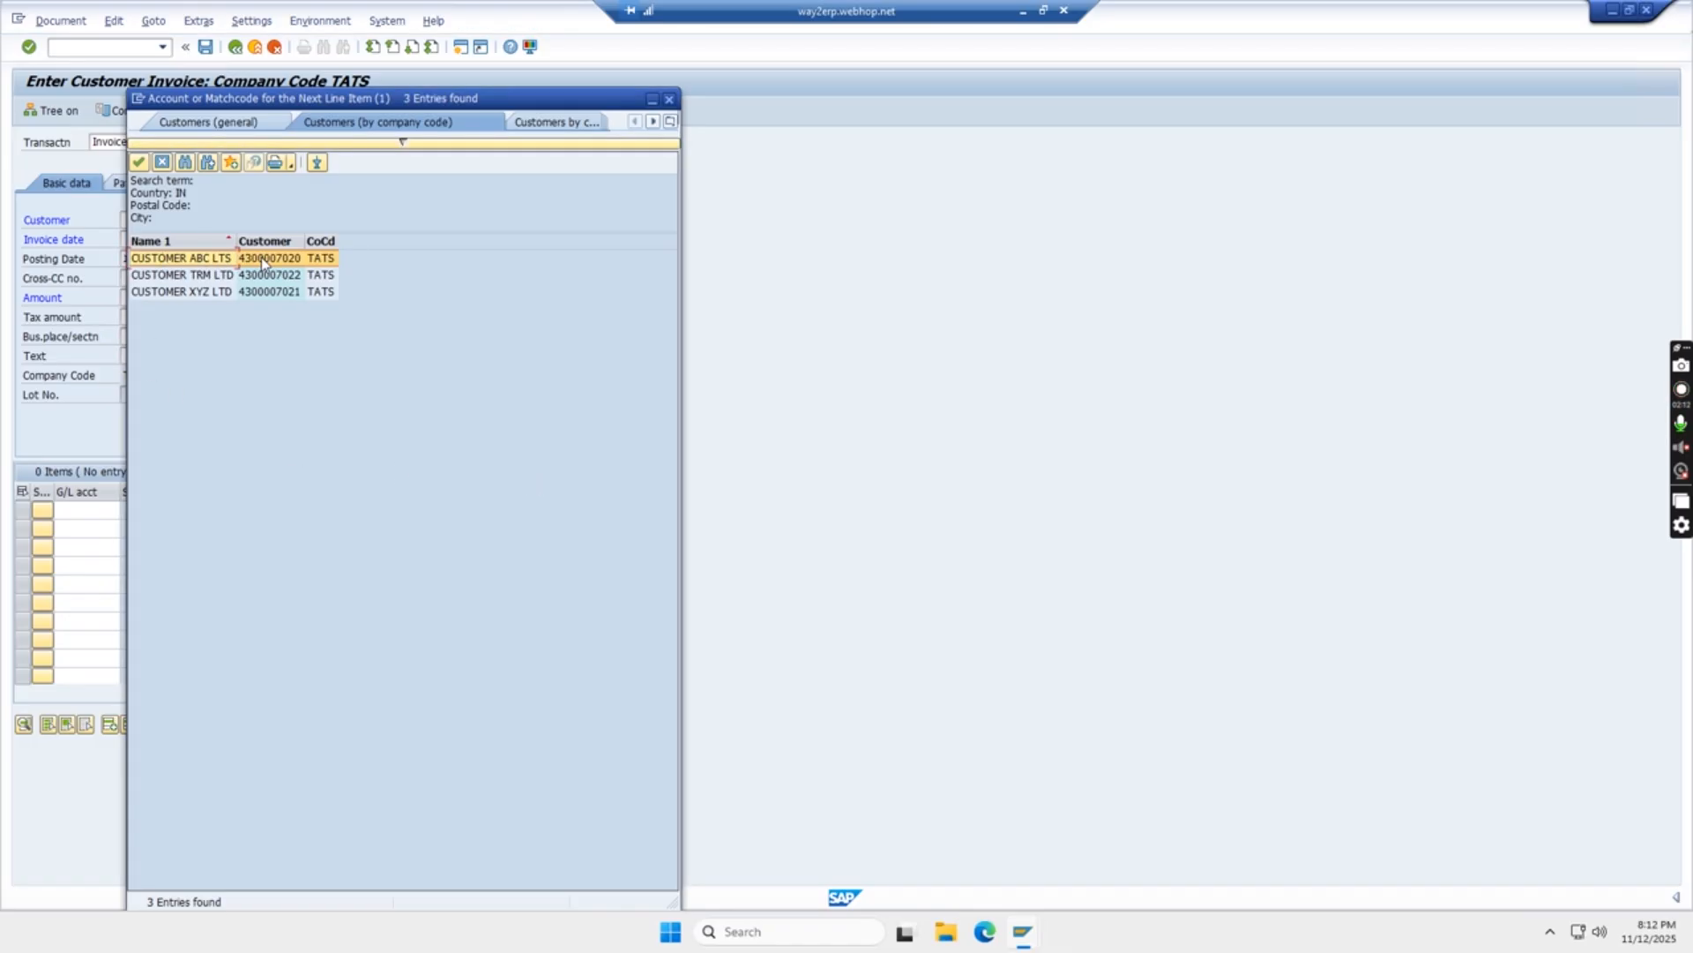
double_click(262, 261)
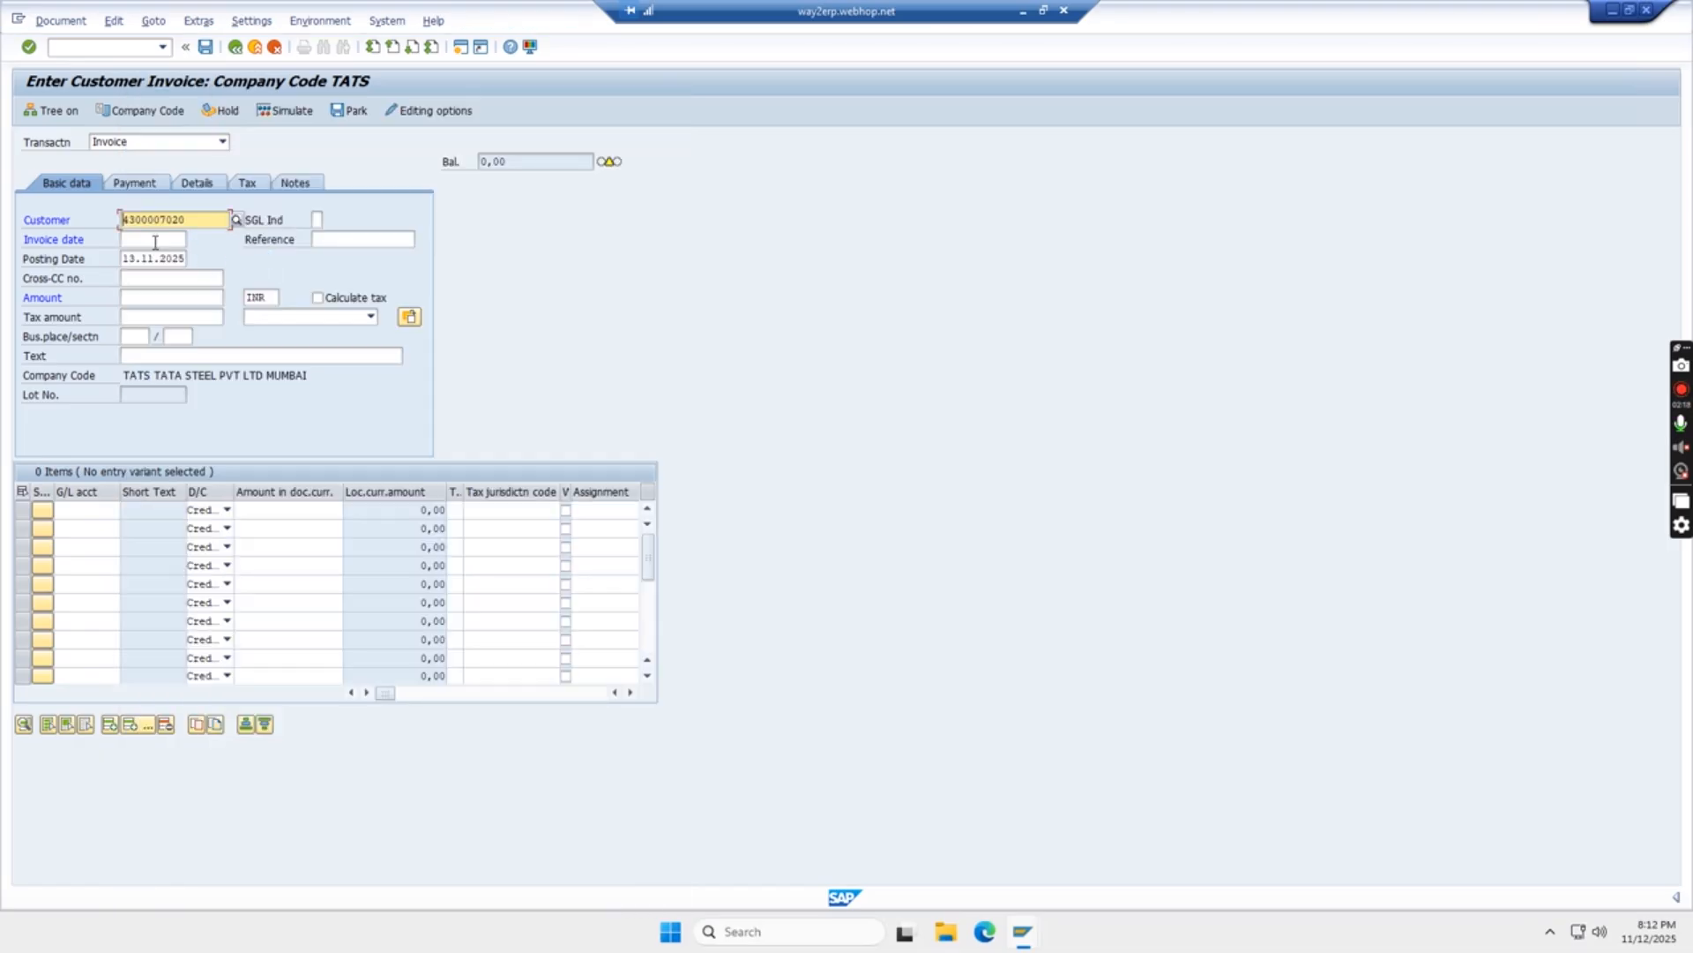
Enter invoice date 13.11.2025, amount 300000 and text SALES INVOICE in the header
left_click(142, 239)
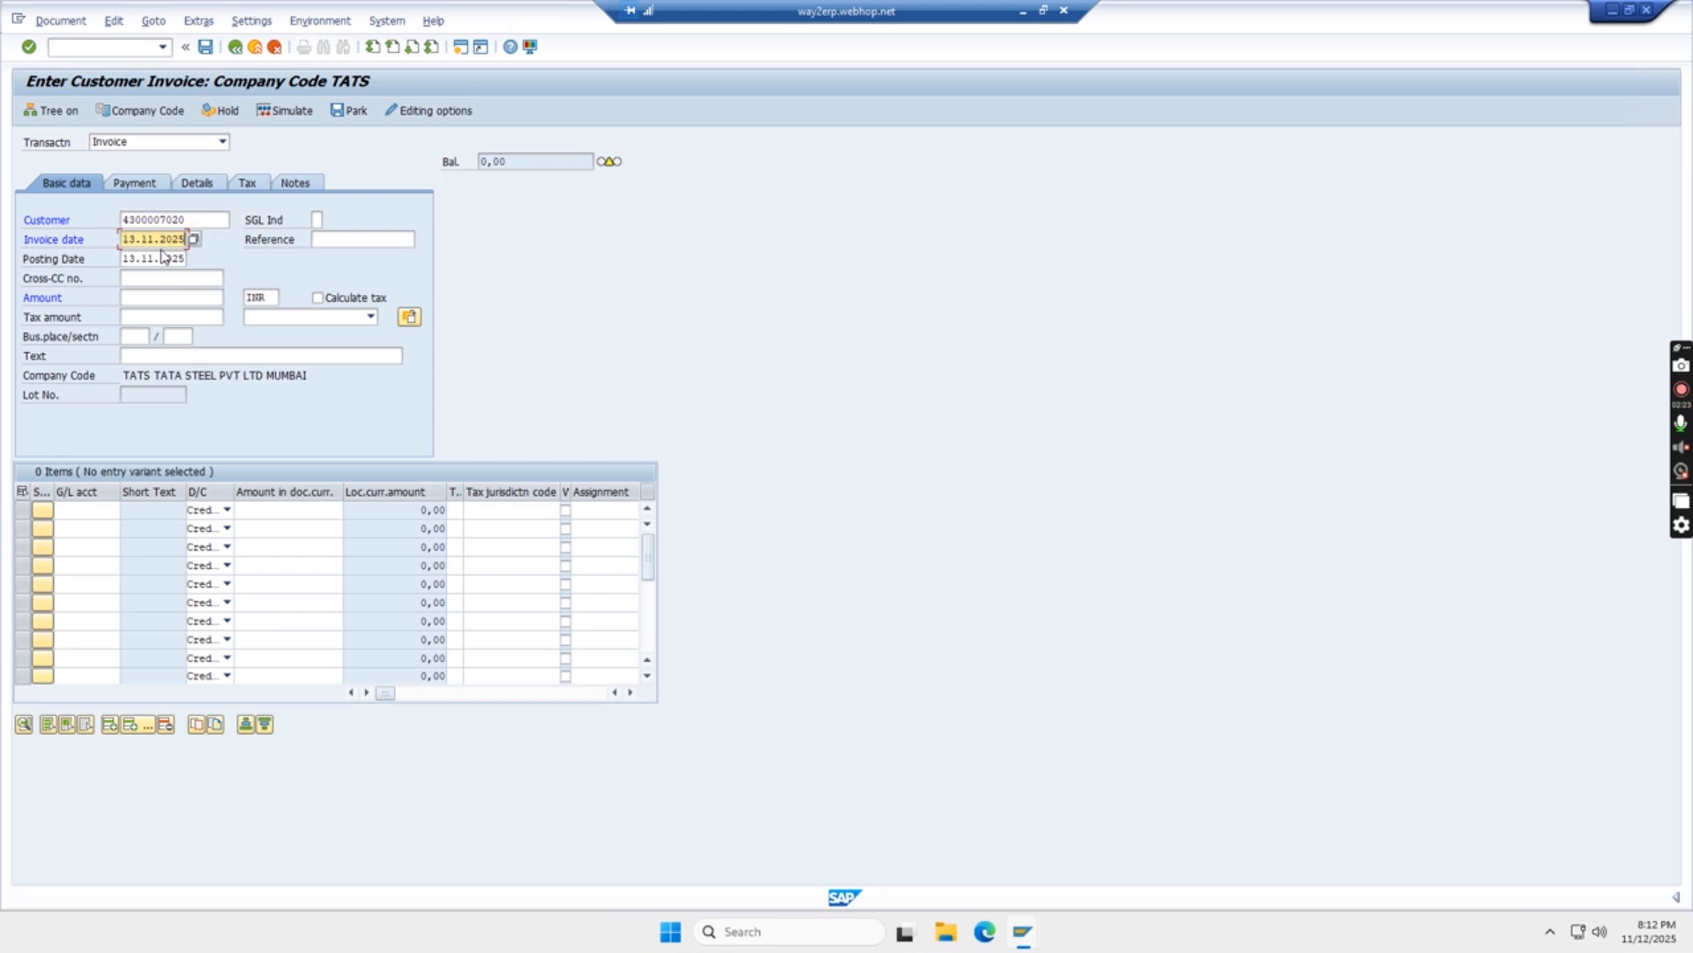
left_click(138, 298)
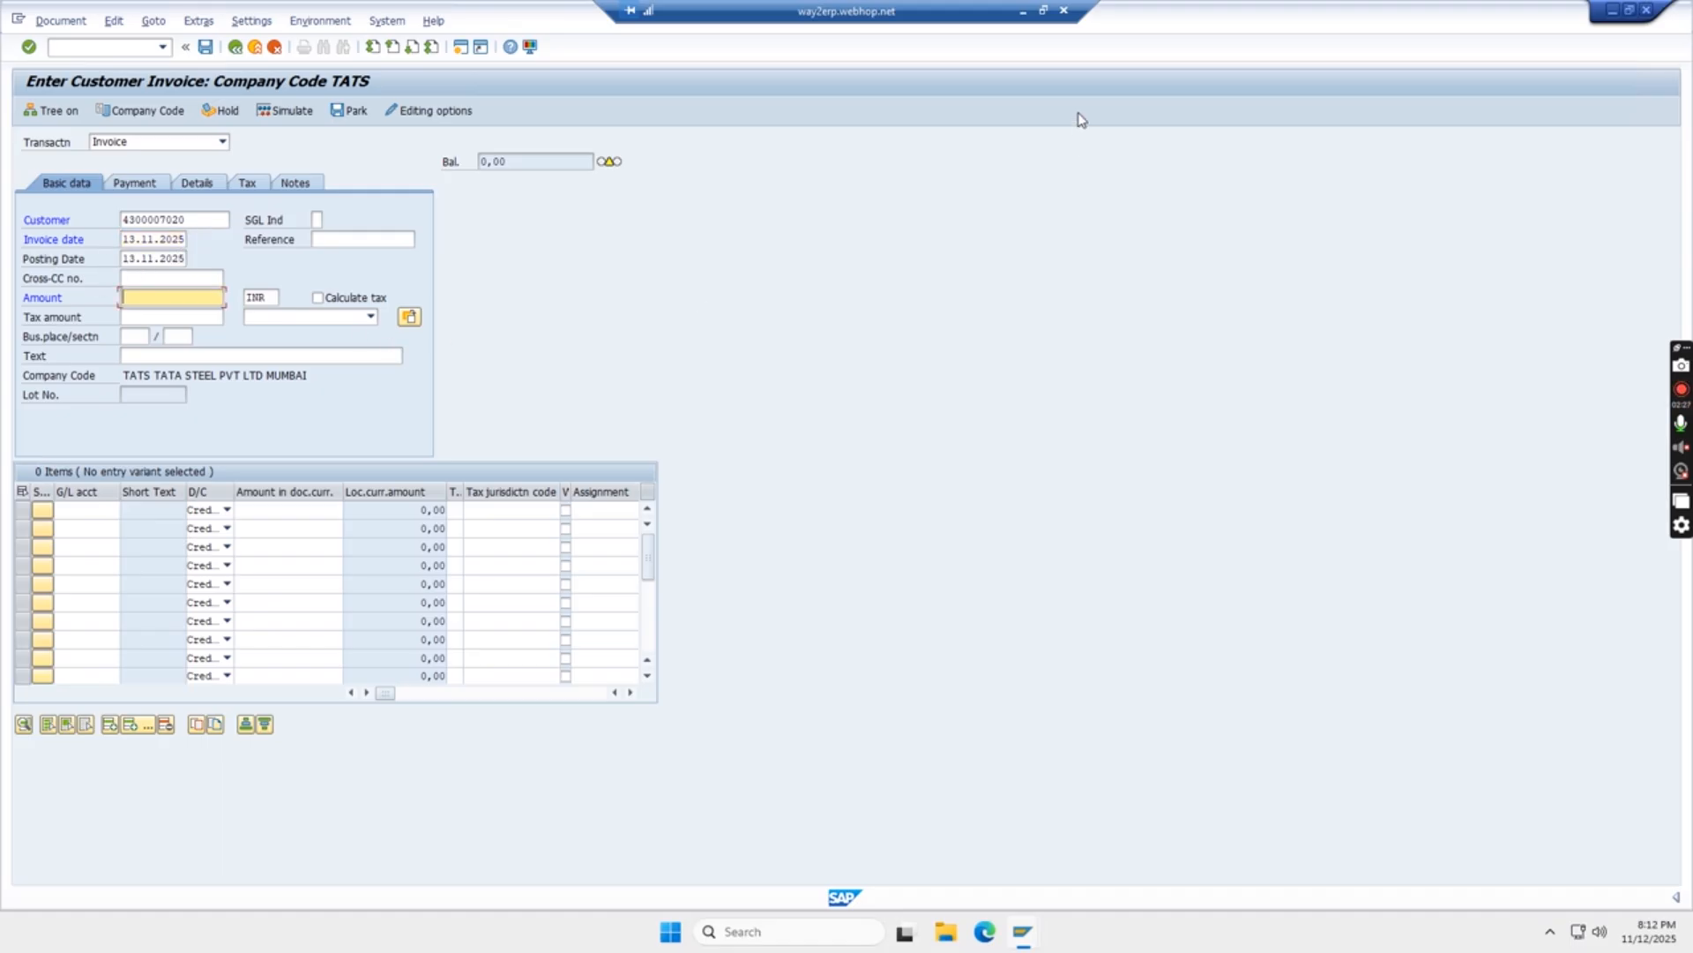
left_click(1023, 11)
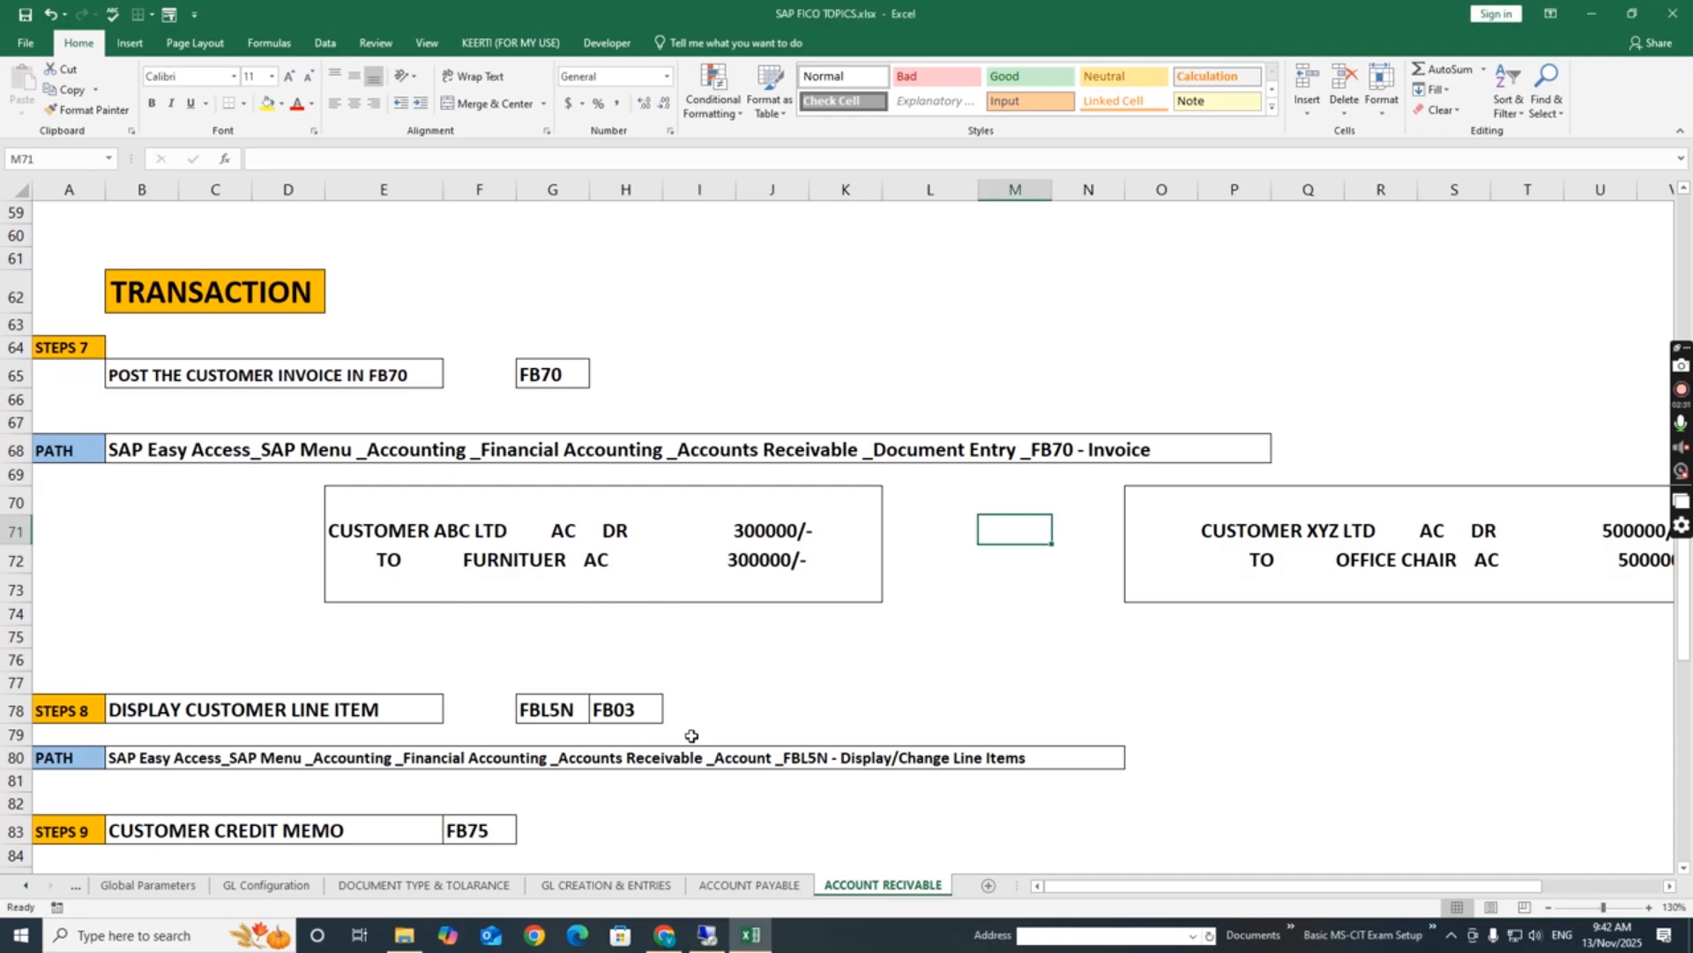
left_click(708, 939)
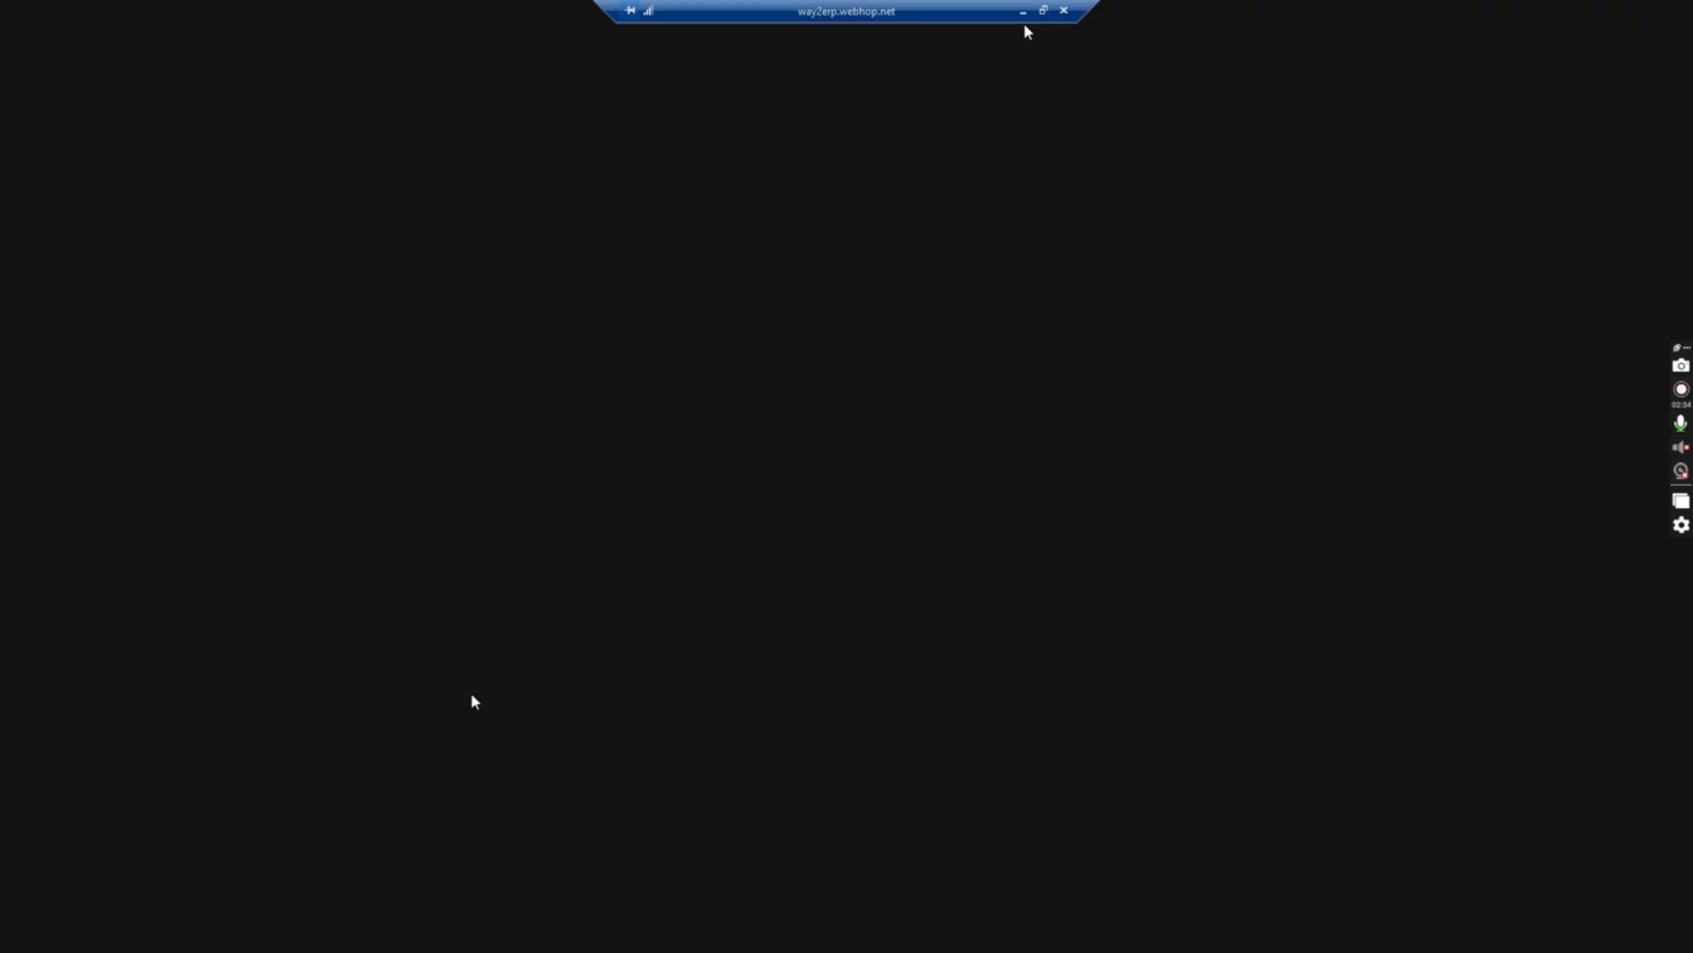
type("300000")
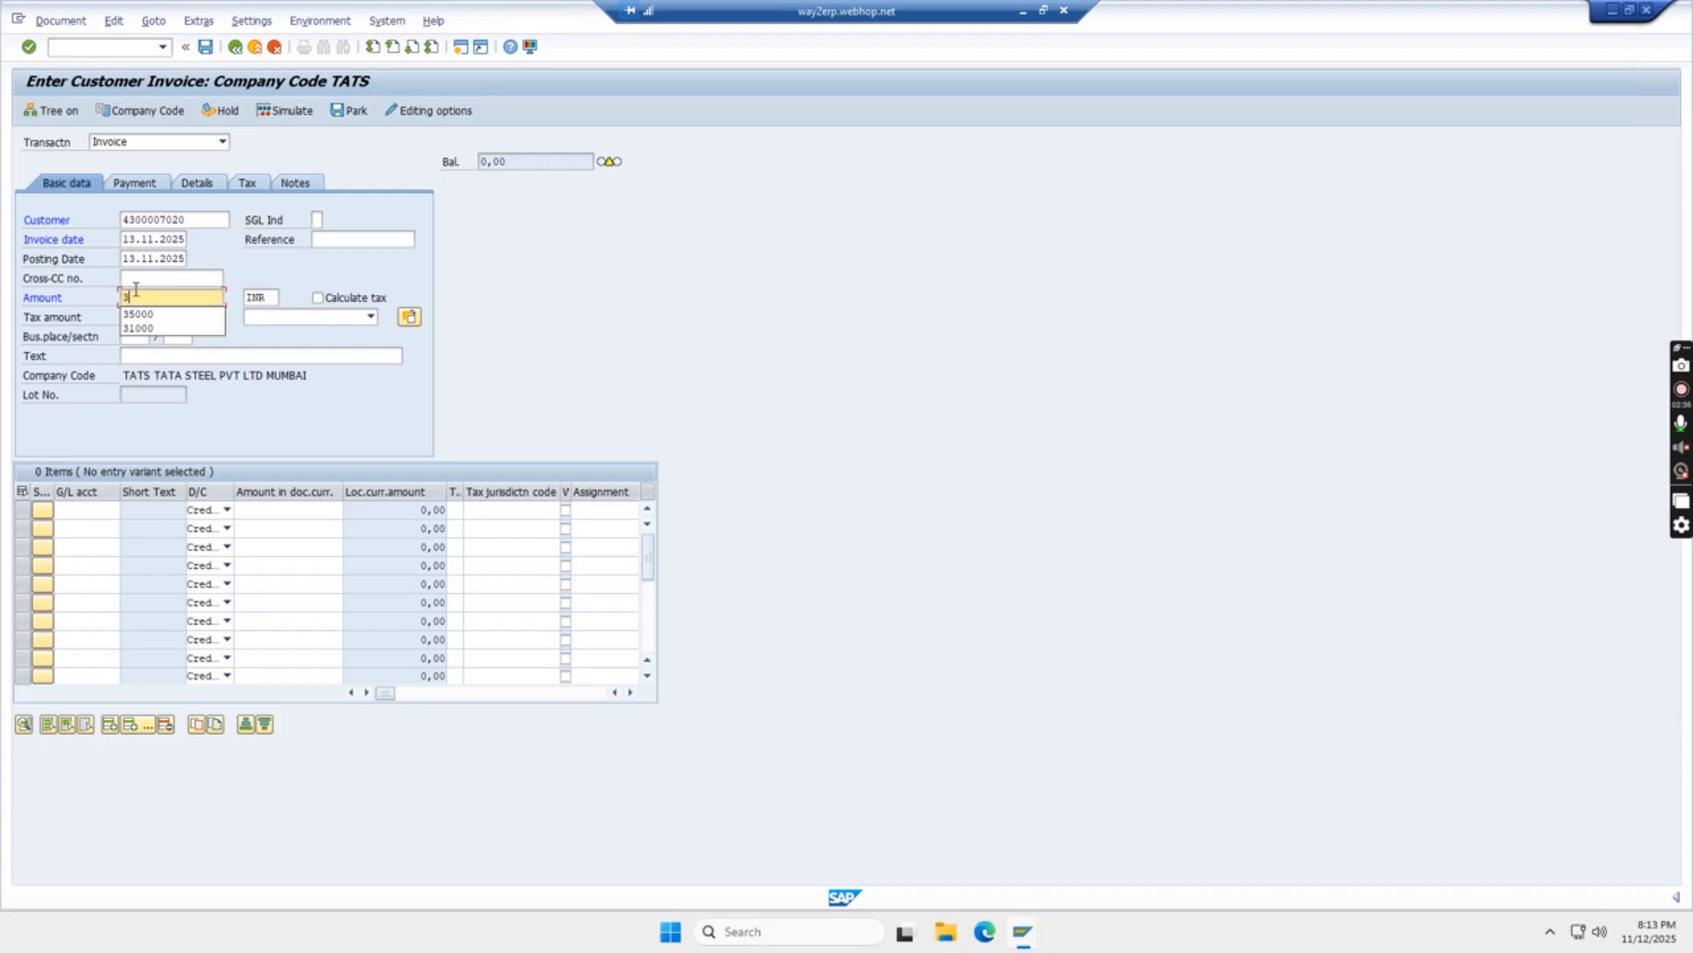
left_click(182, 356)
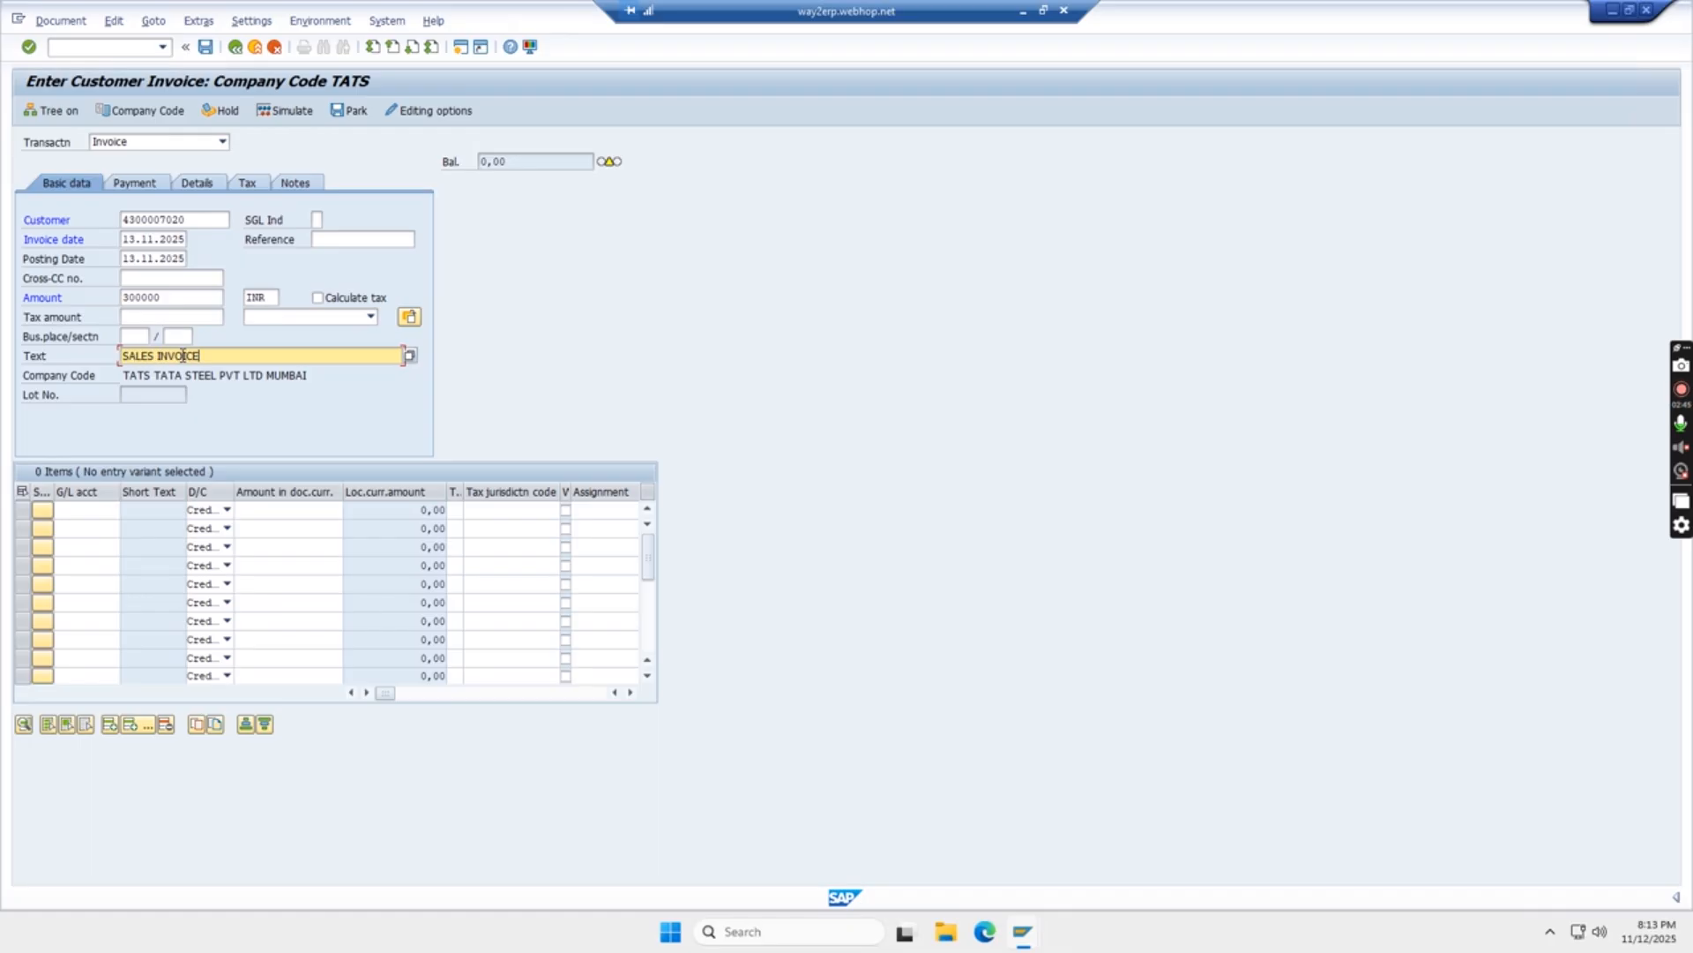
left_click(88, 513)
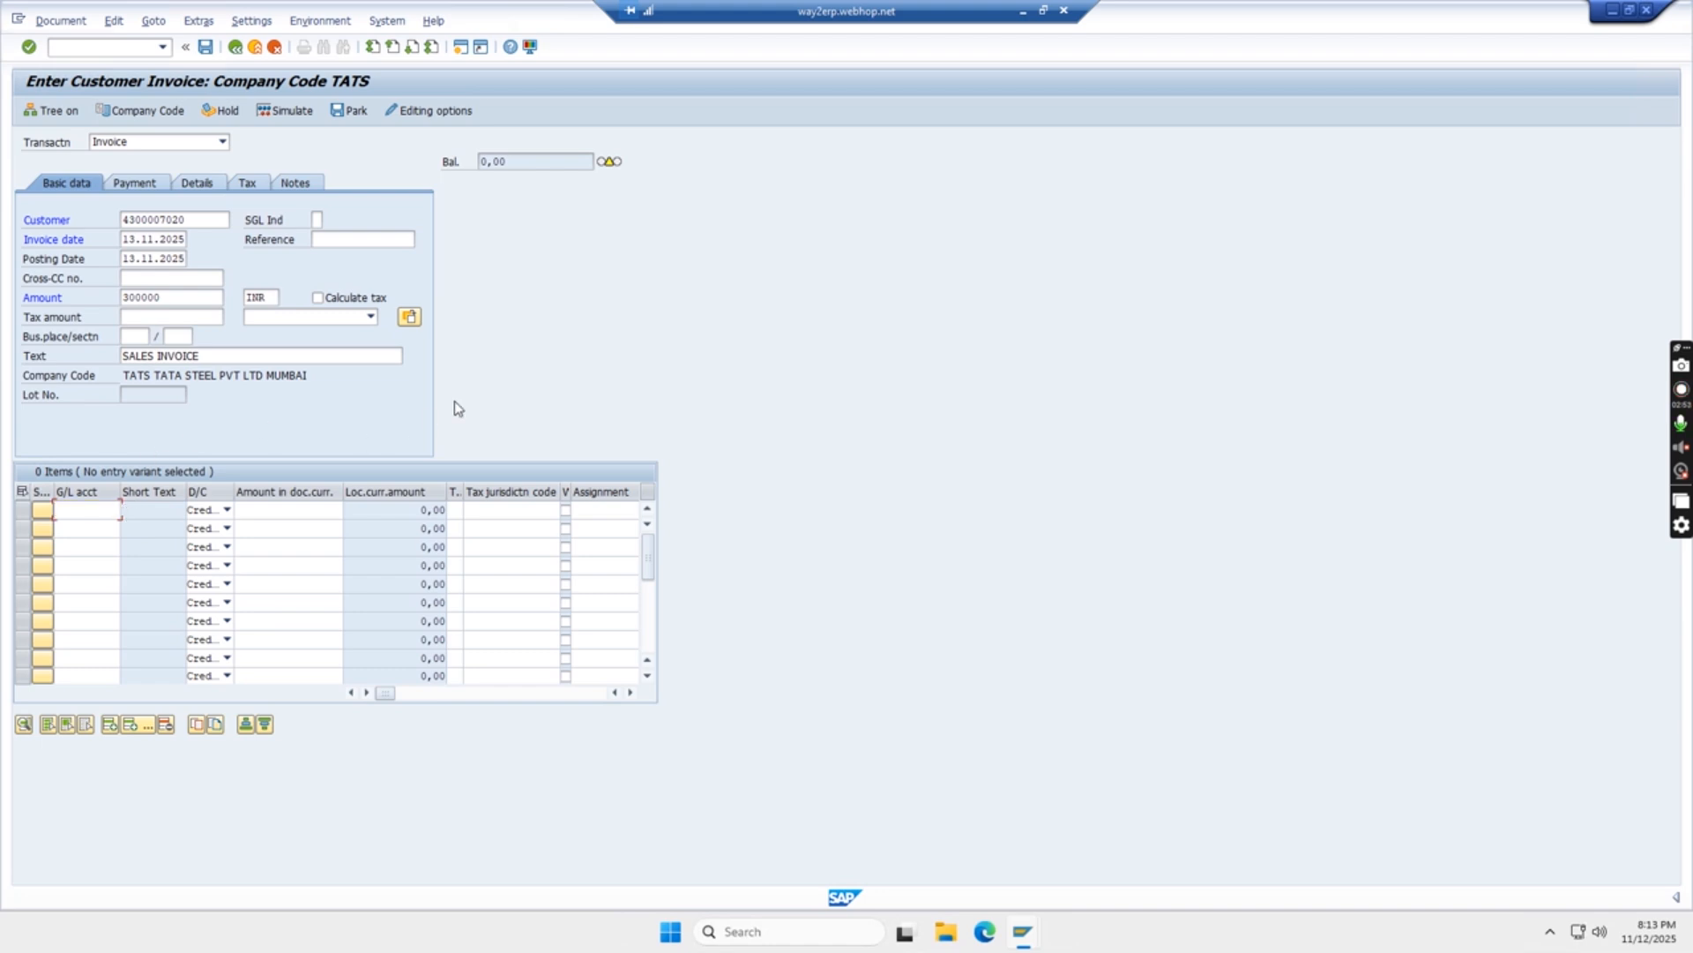
Add line 1 on G/L 200000 FURNITUER AC for 300.000,00 with text SALES INVOICE, balancing to zero
key("F4")
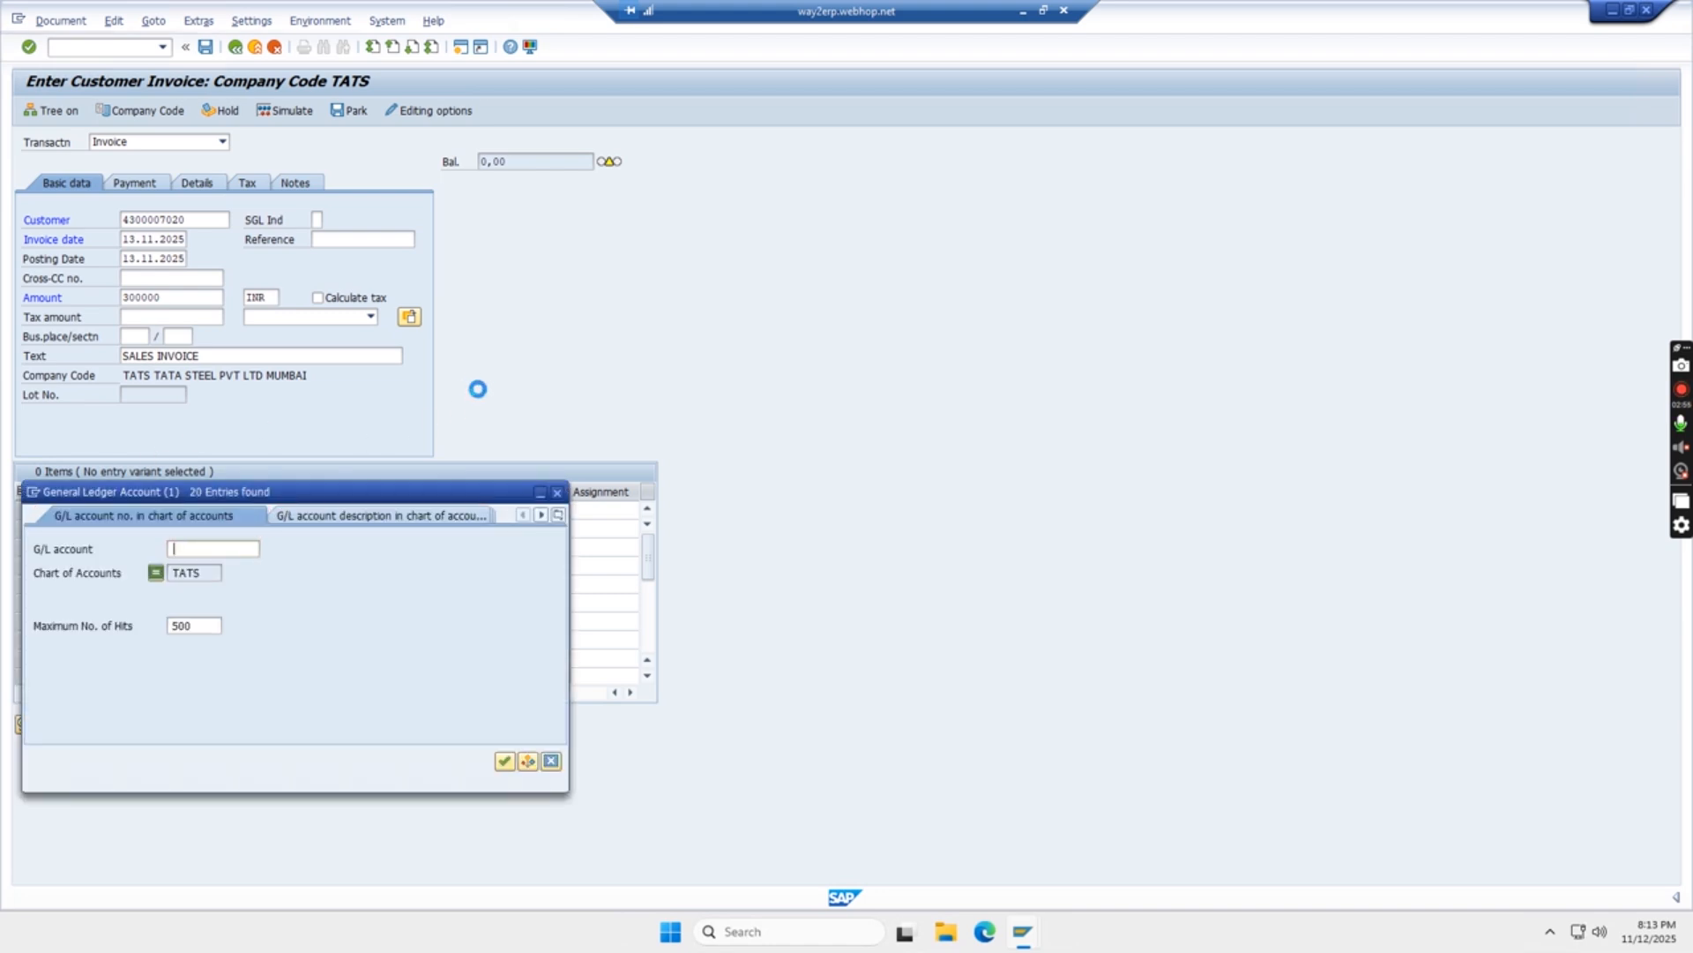
key("Return")
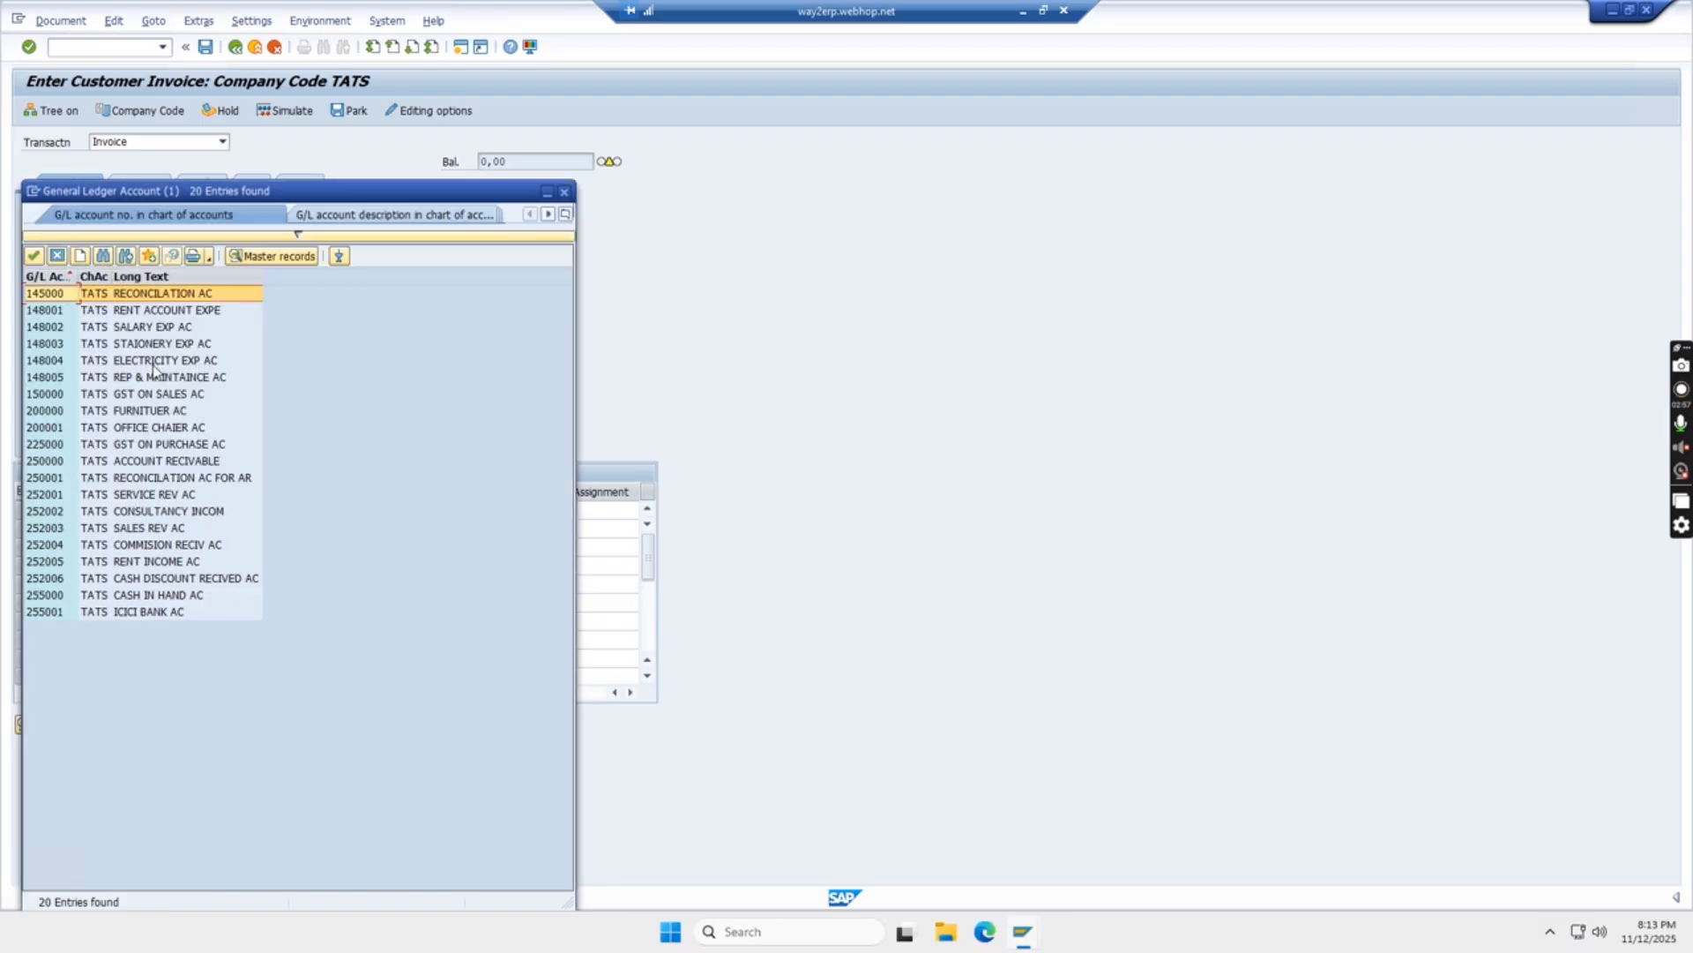
double_click(144, 411)
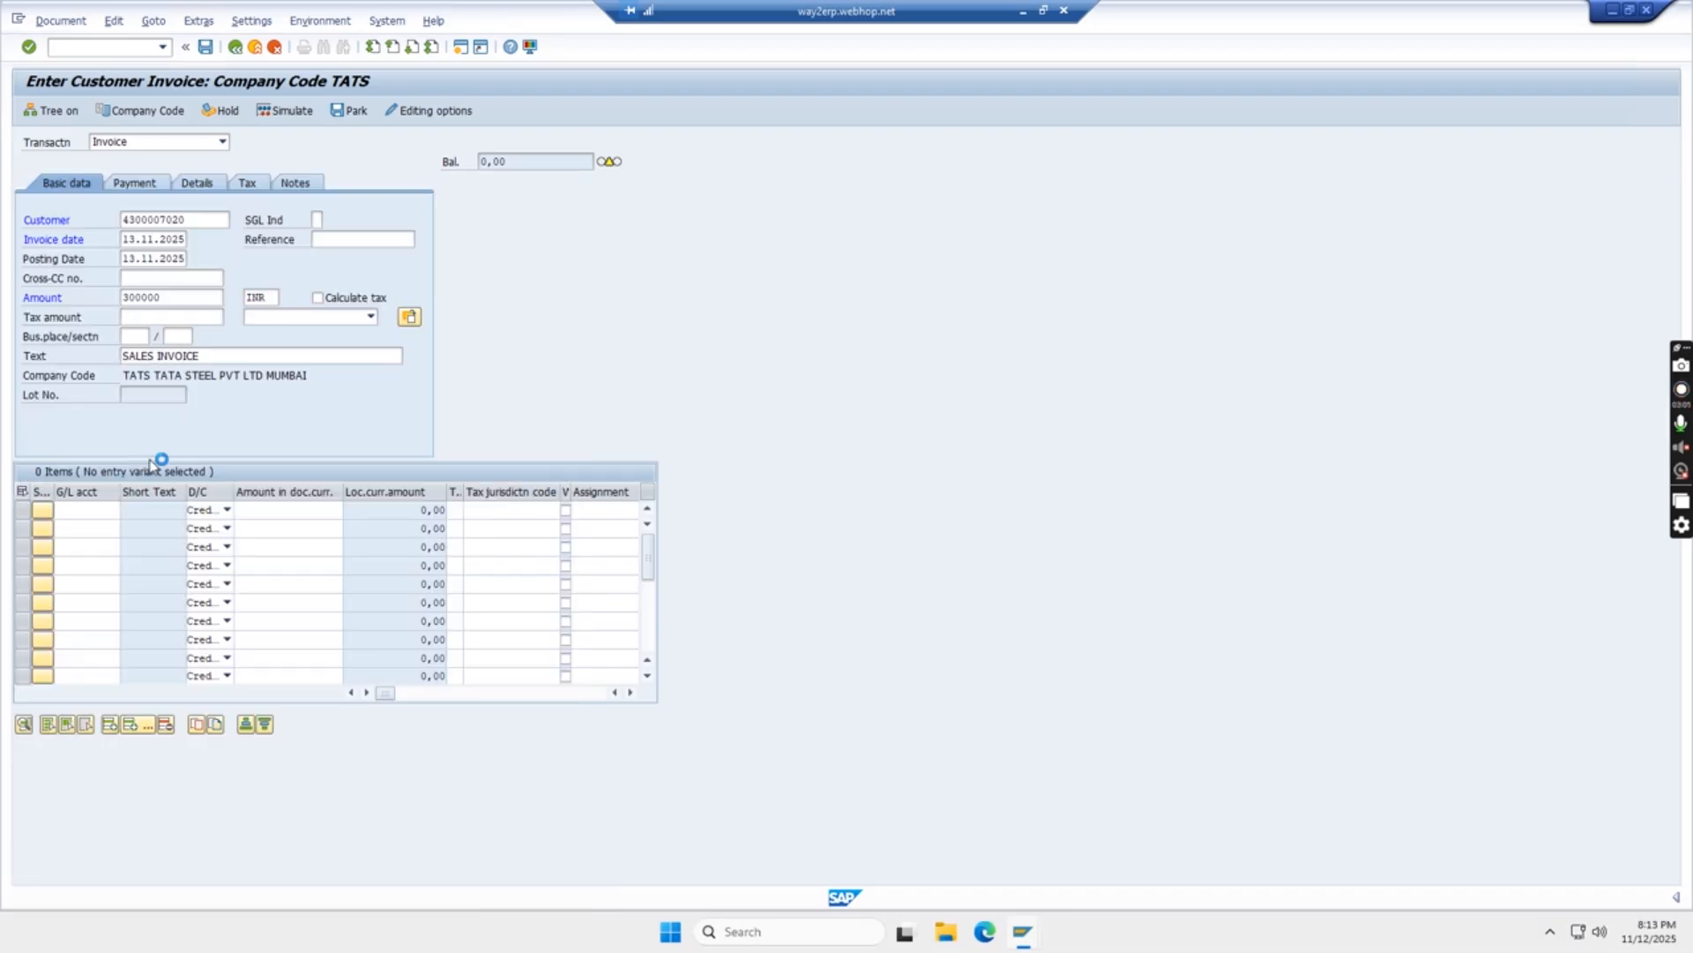
left_click(283, 514)
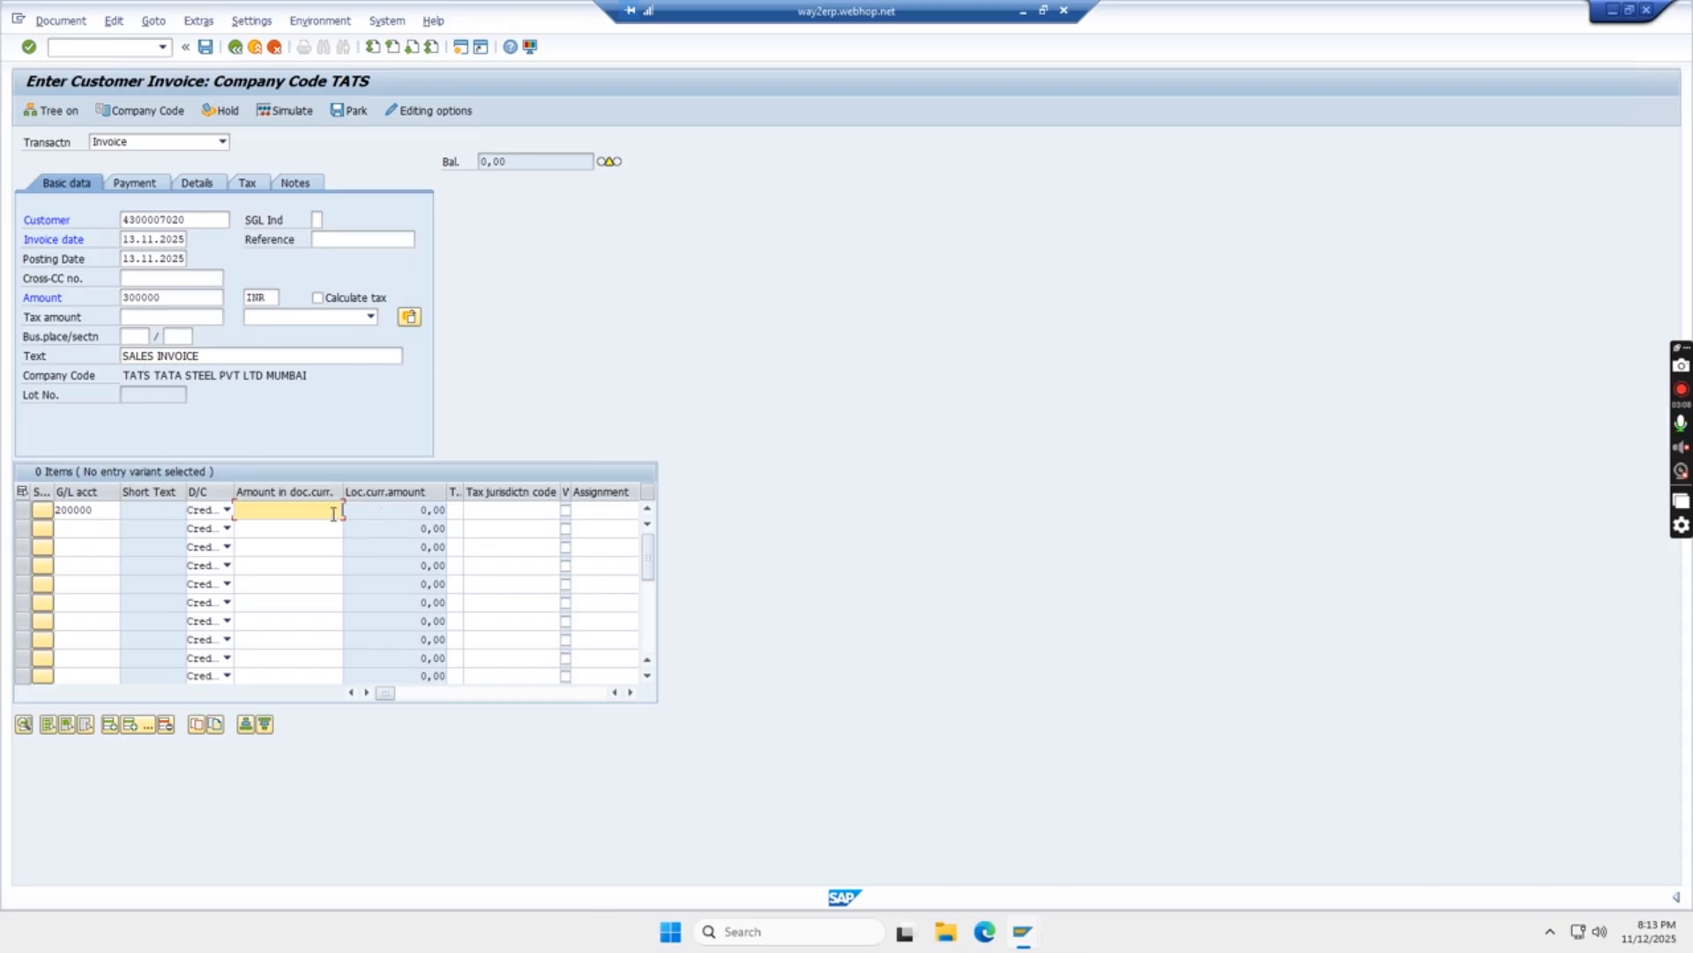
type("300.000")
key("Return")
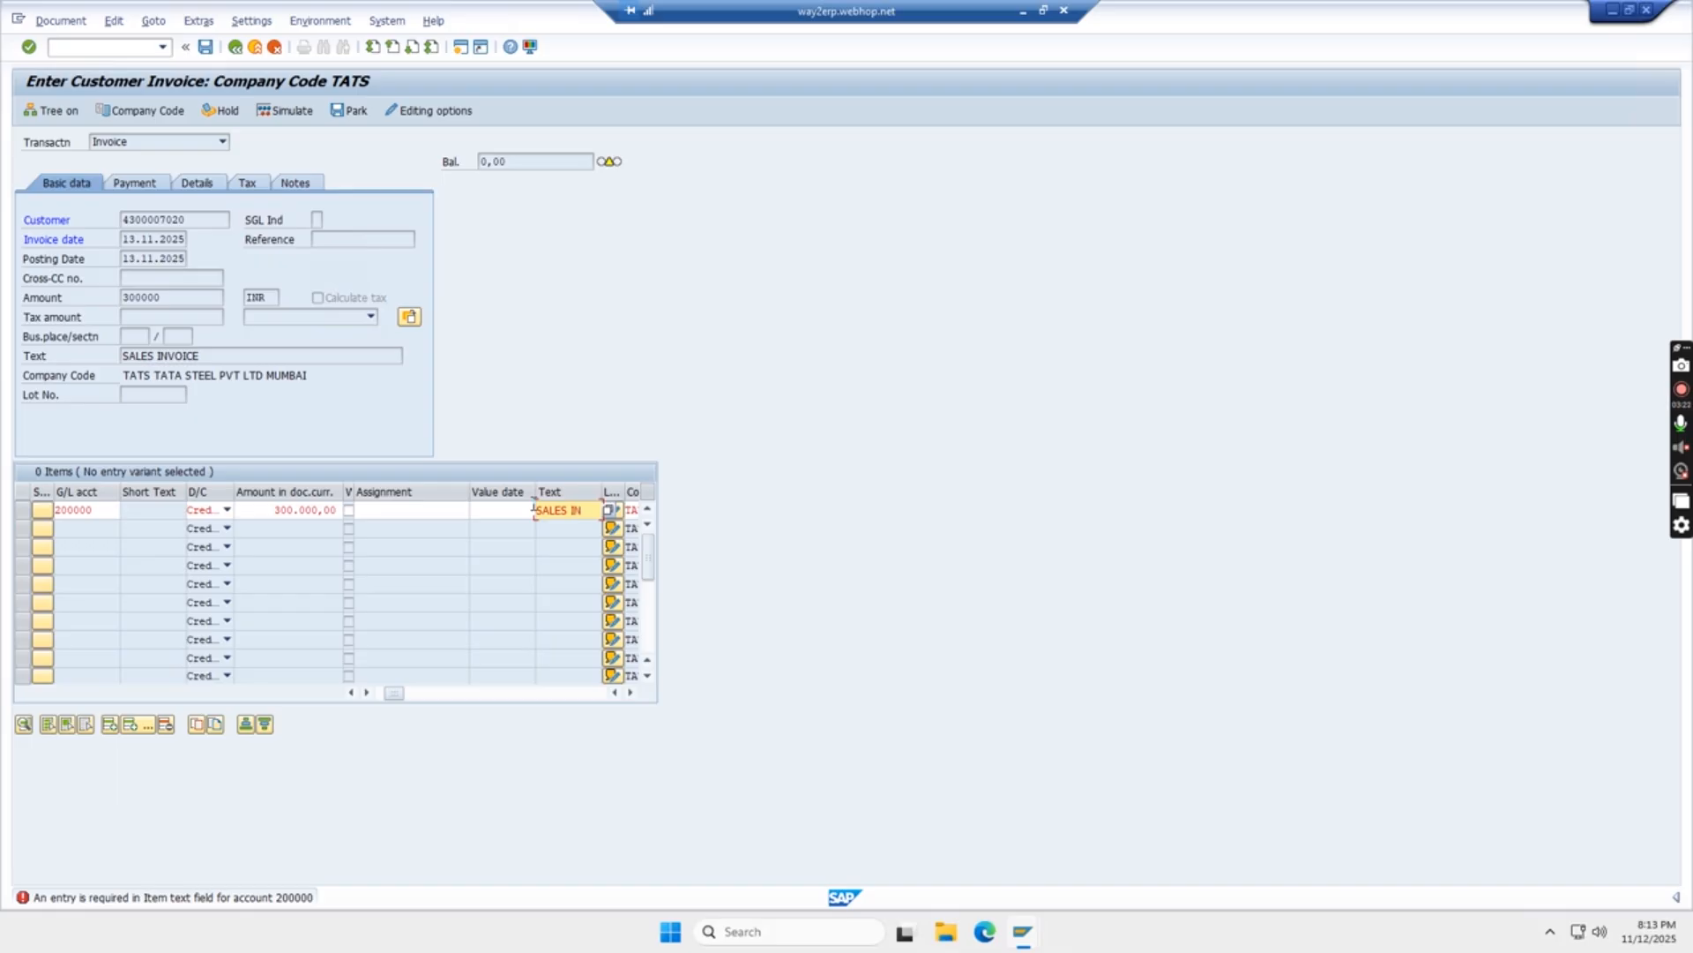
type("CE")
key("Return")
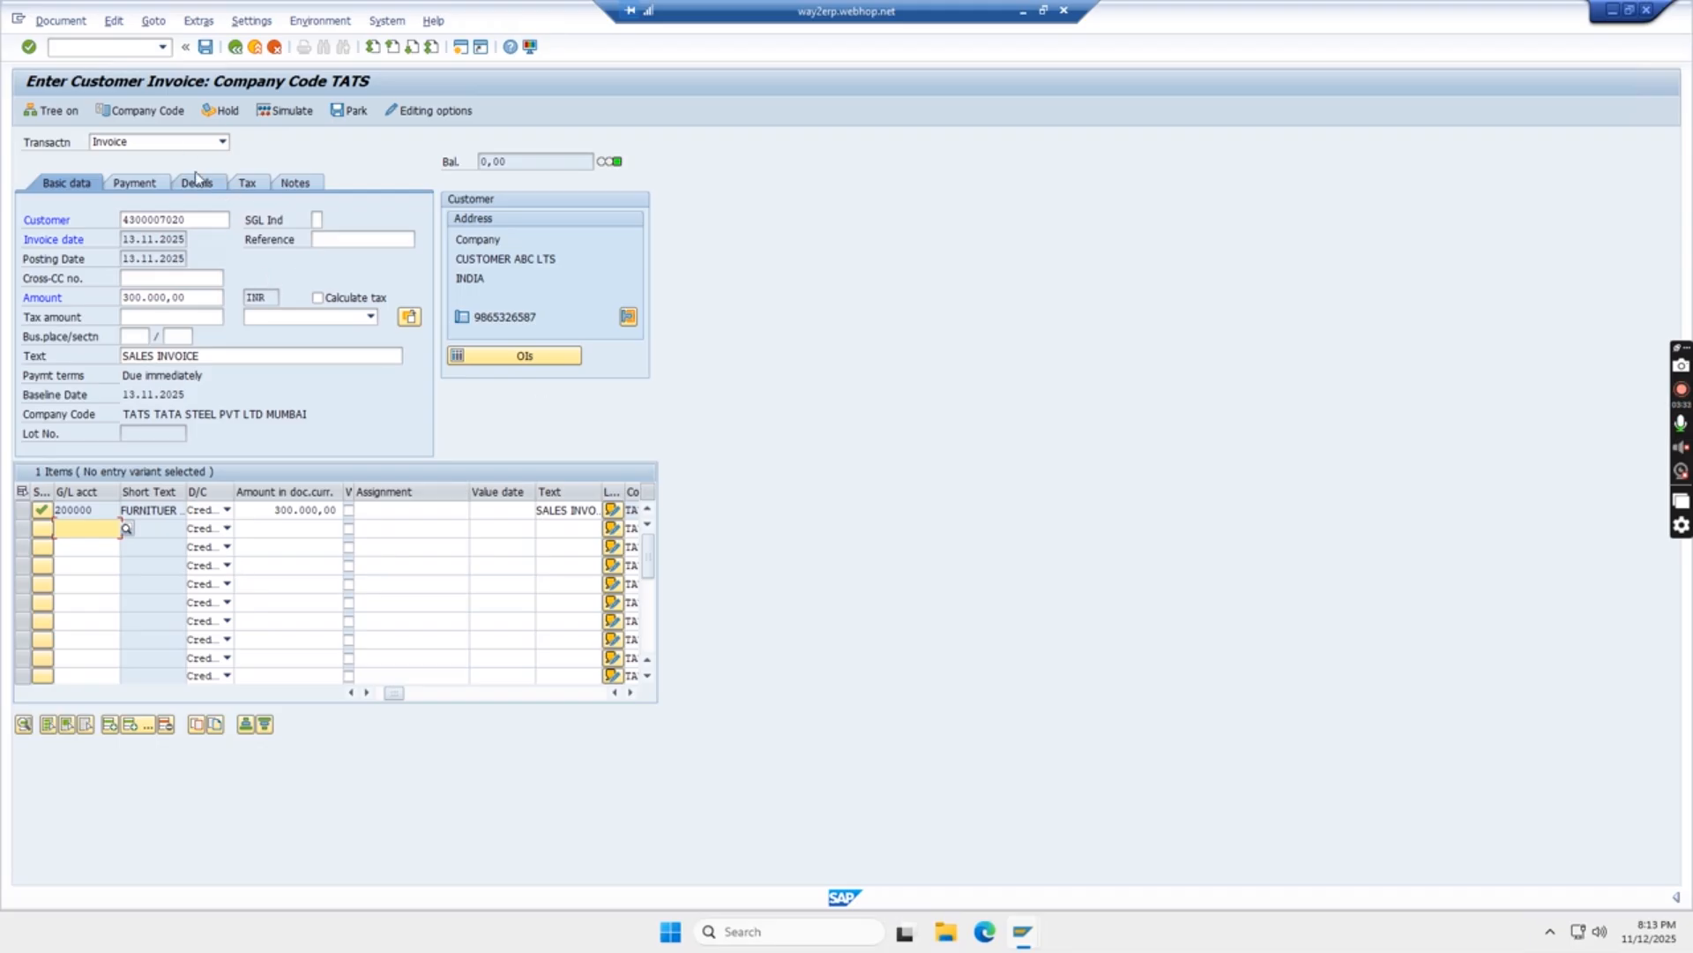
left_click(289, 113)
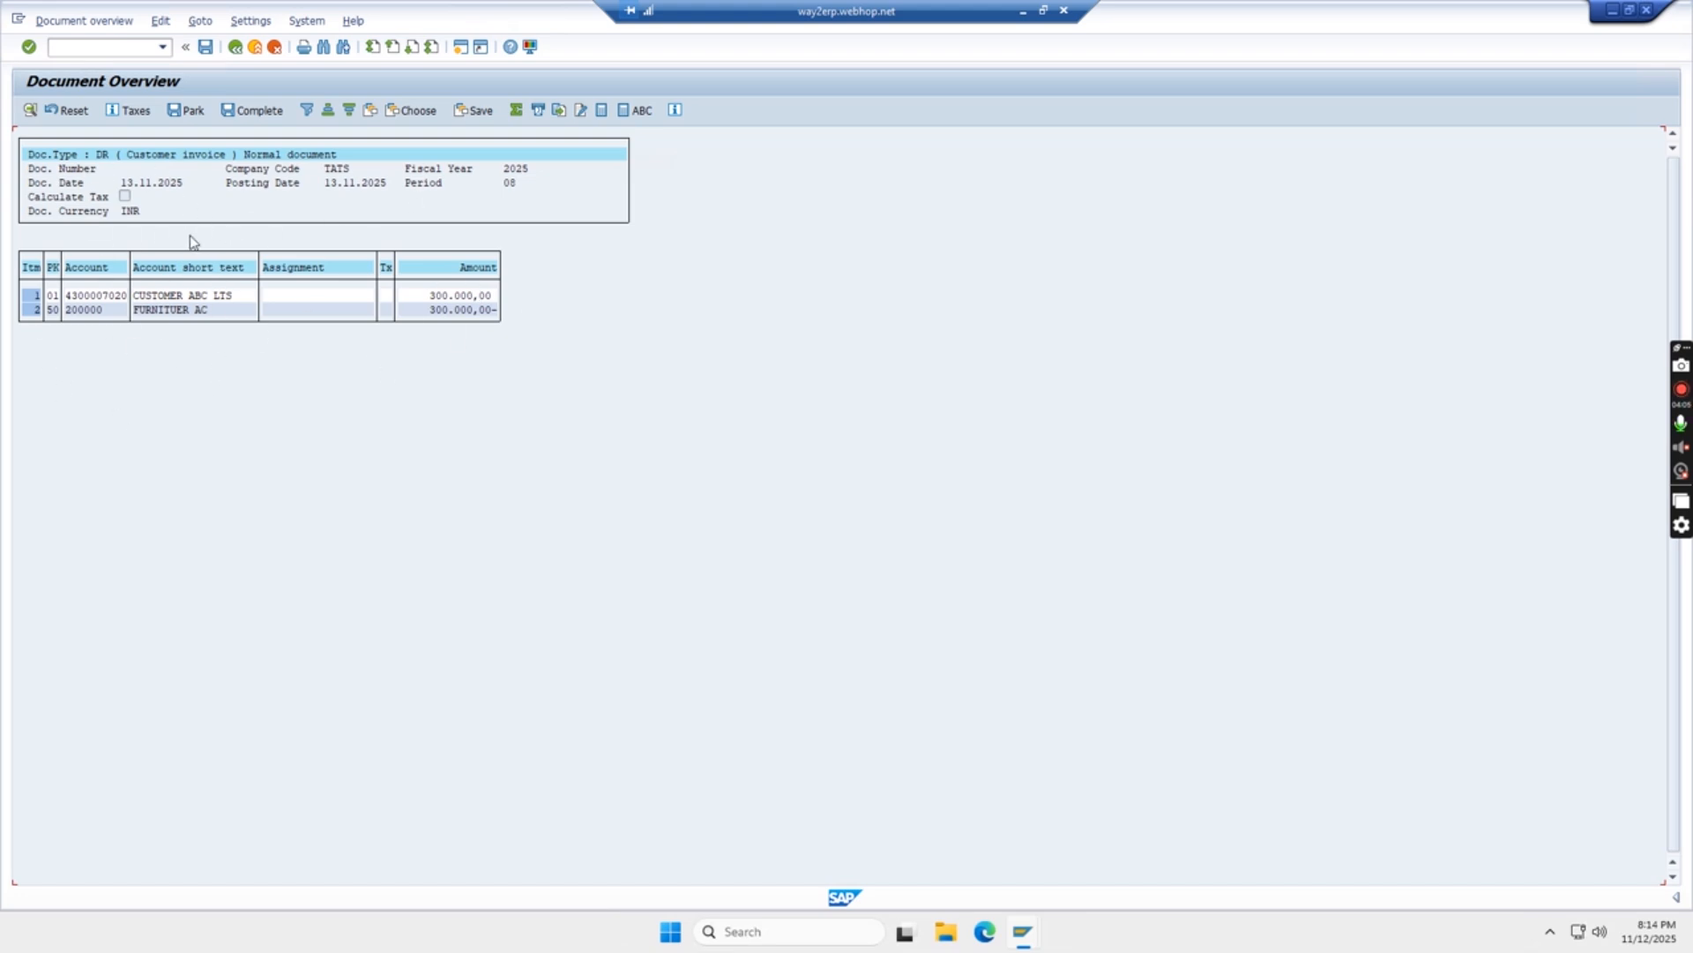
left_click(235, 51)
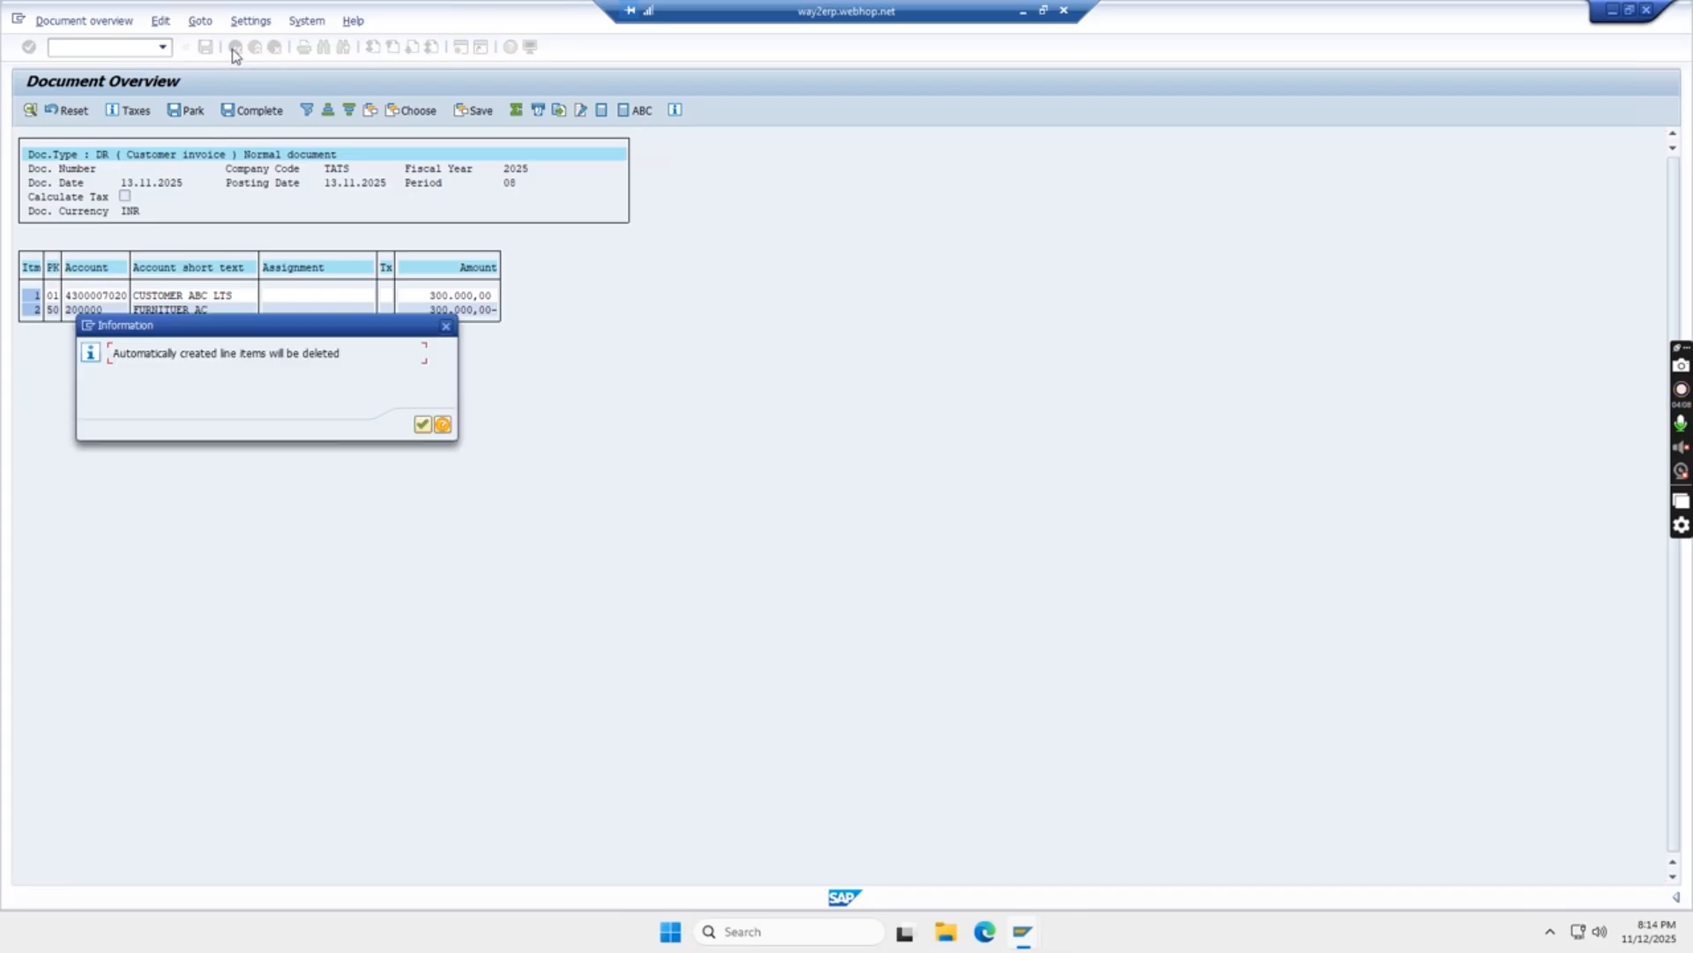
left_click(422, 426)
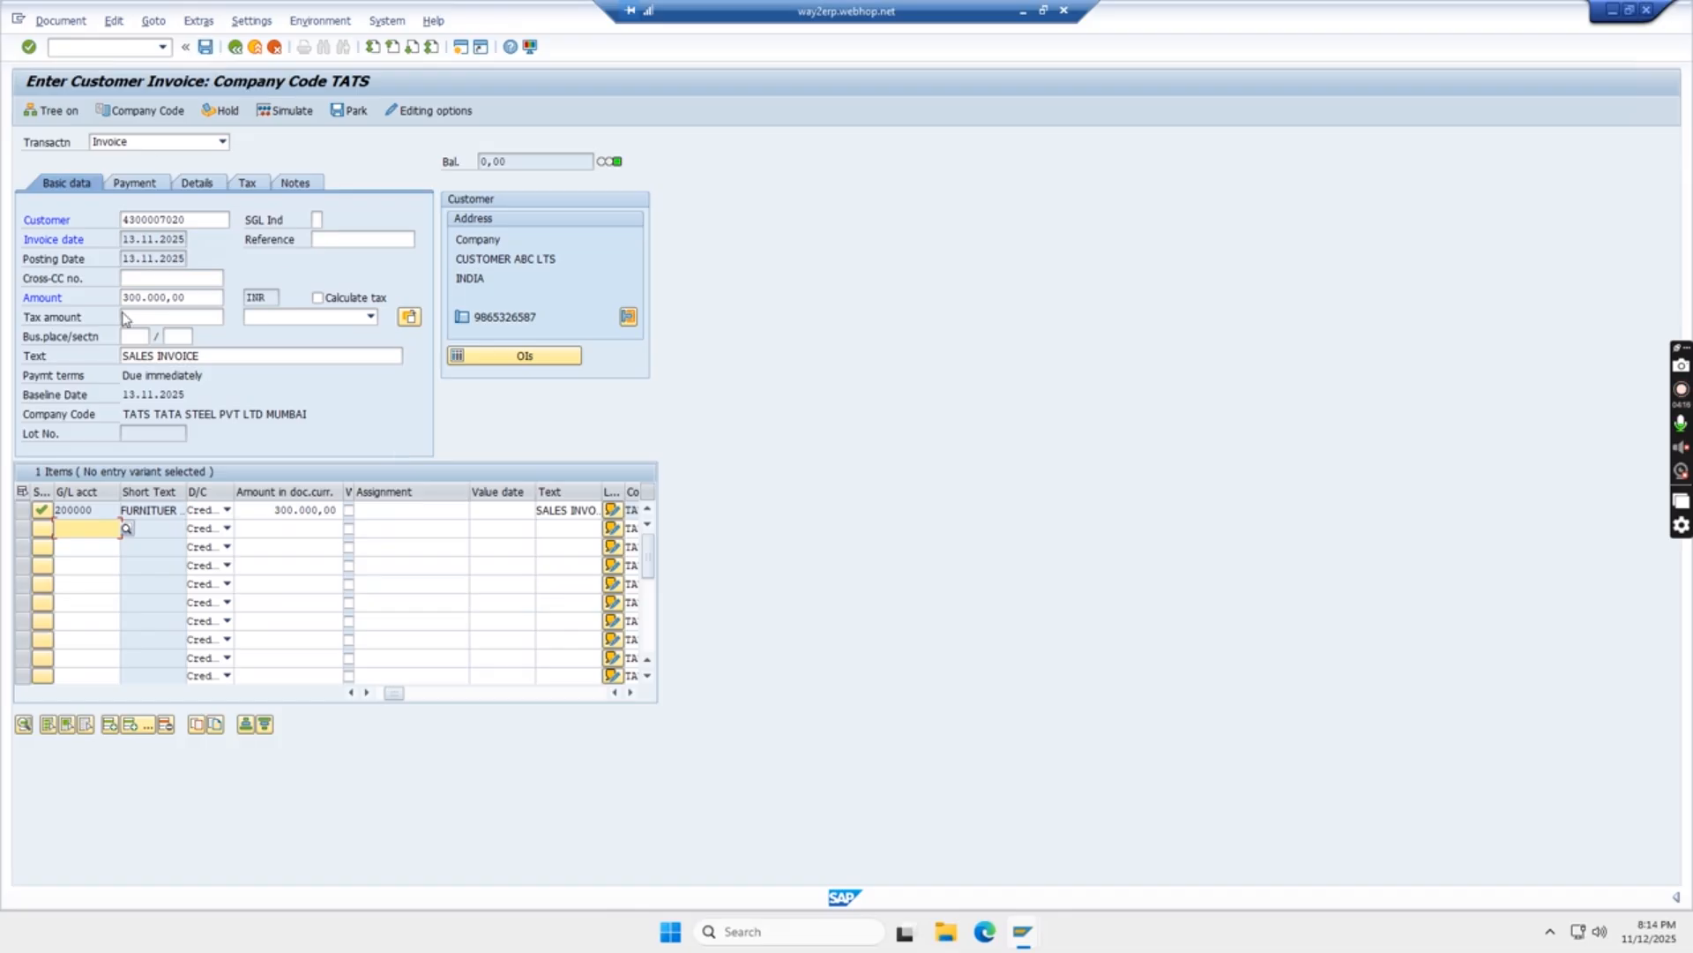
Post the first invoice as document 11 and exit the invoice entry screen
left_click(207, 46)
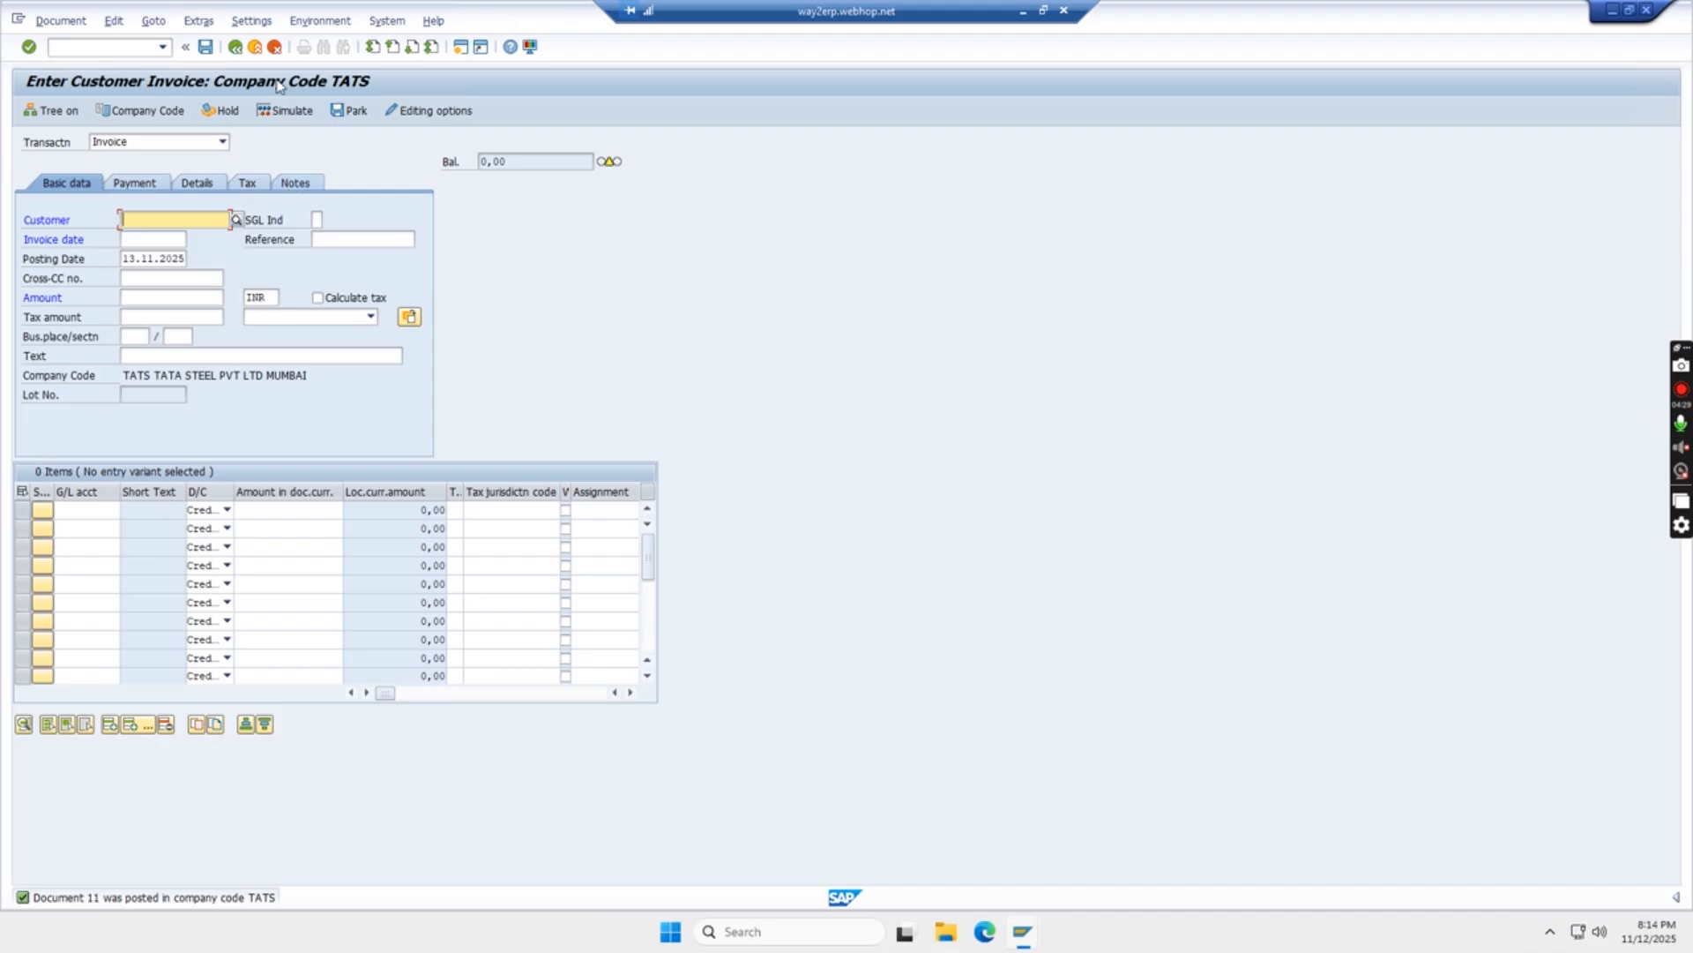
left_click(275, 47)
left_click(274, 364)
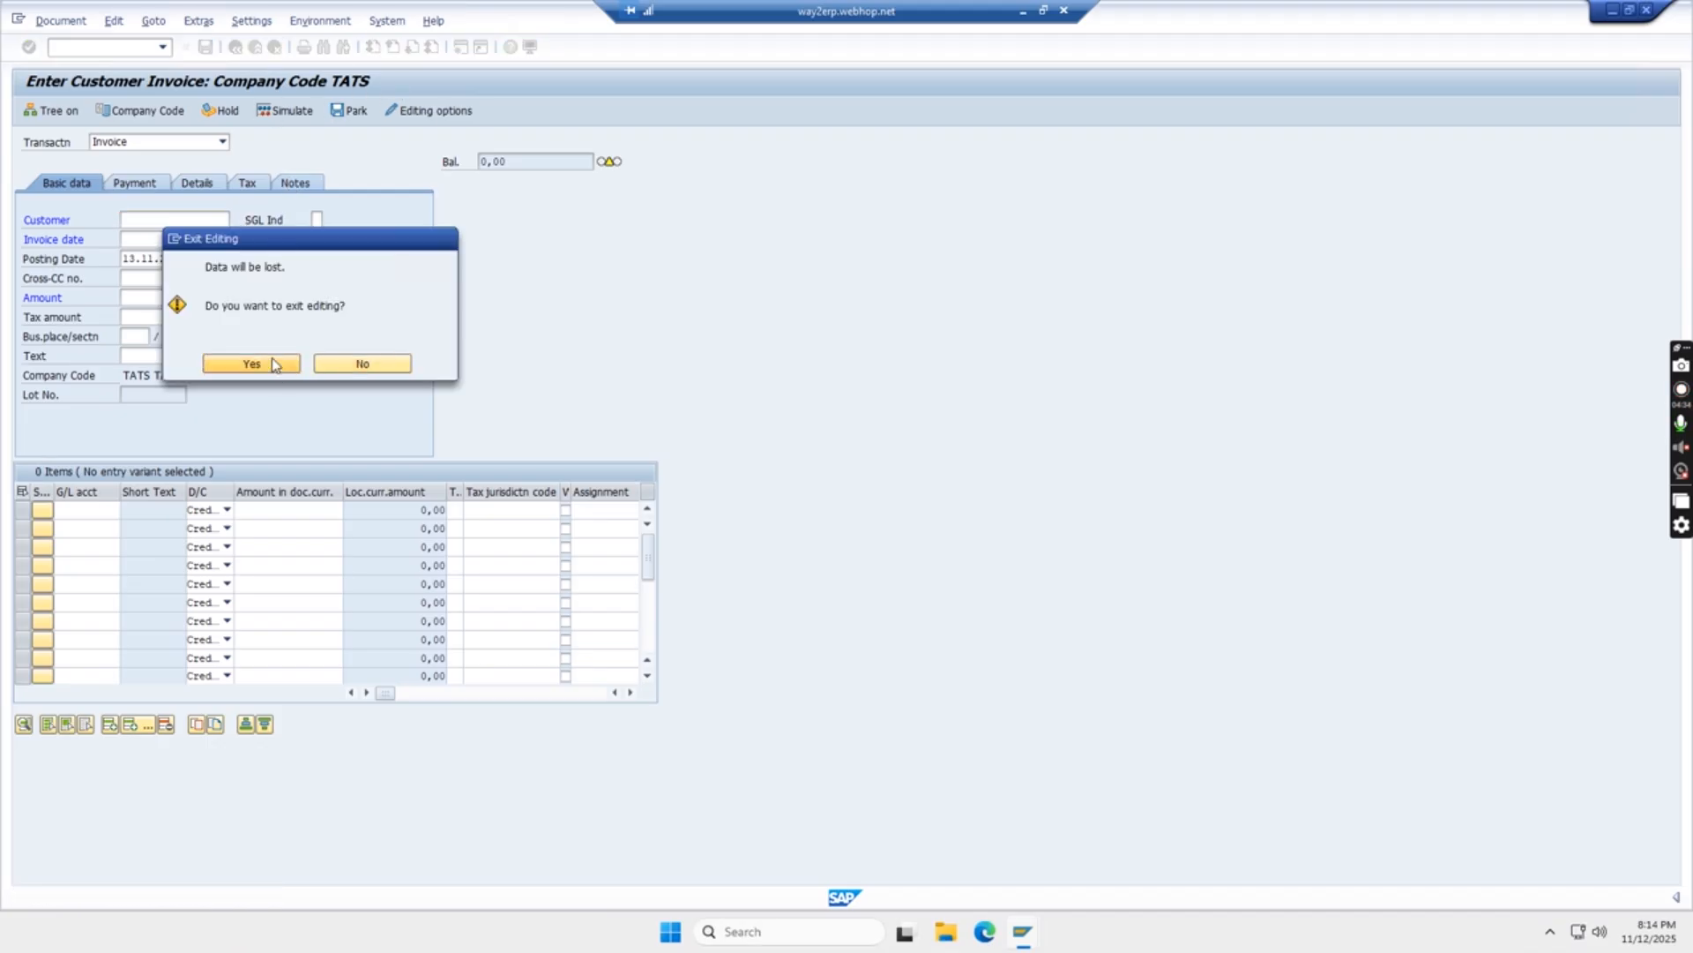
Return to the main menu and reopen FB70 for a new invoice
left_click(86, 48)
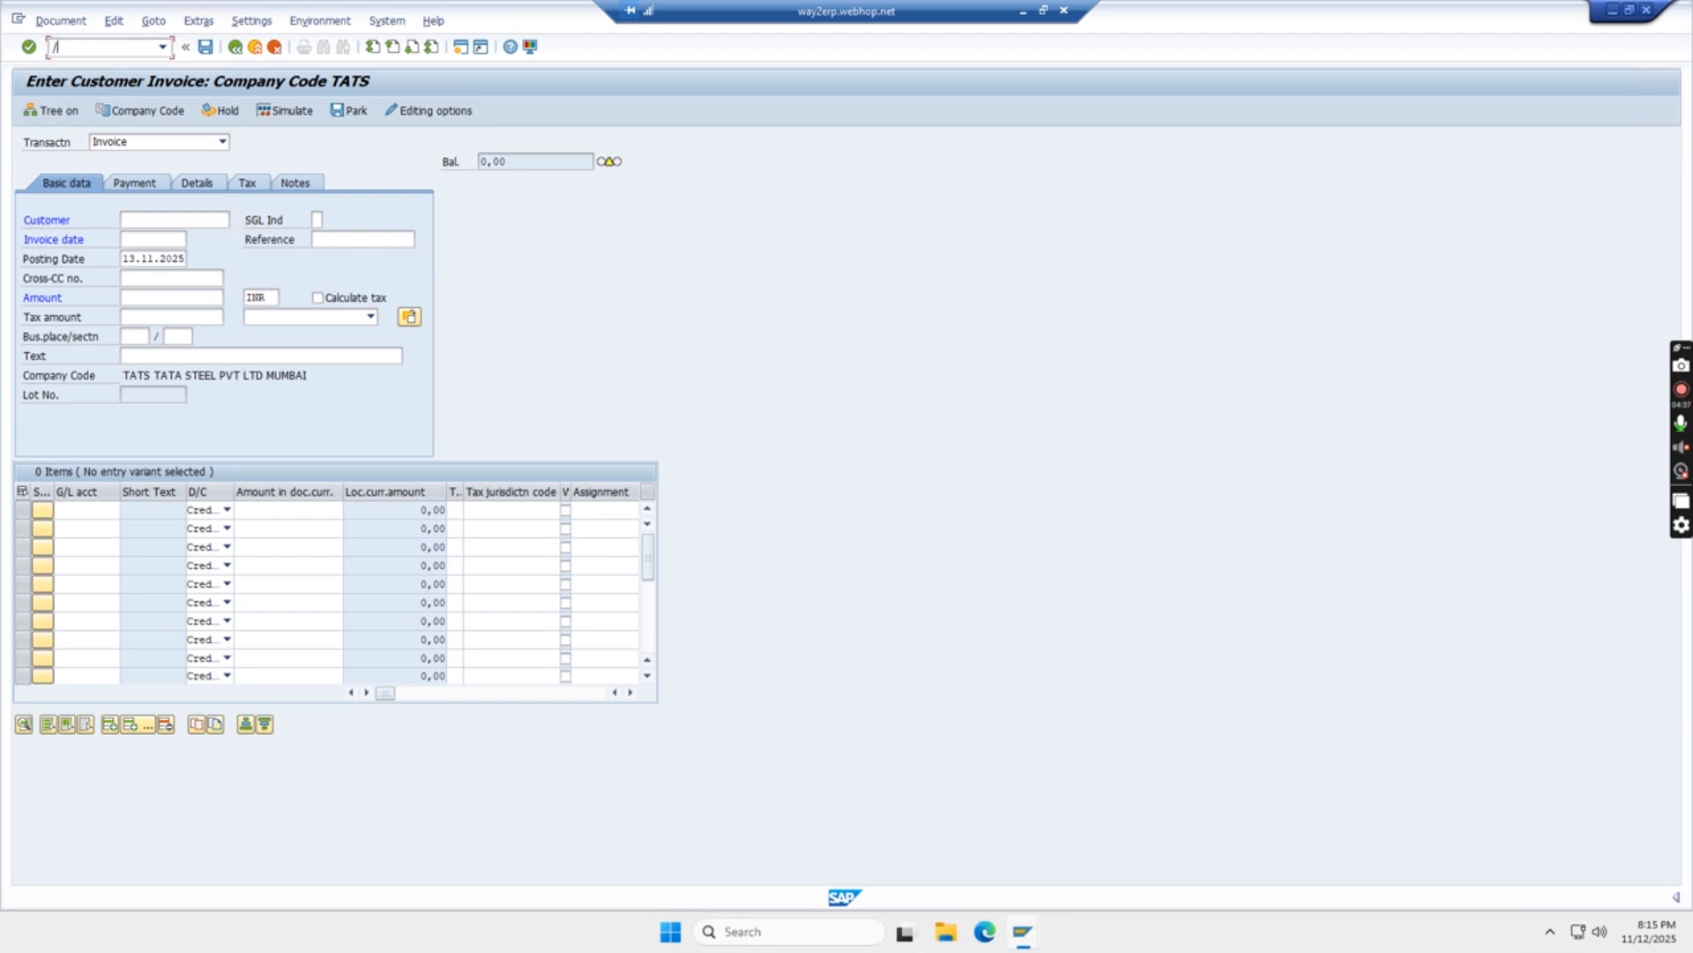
key("Return")
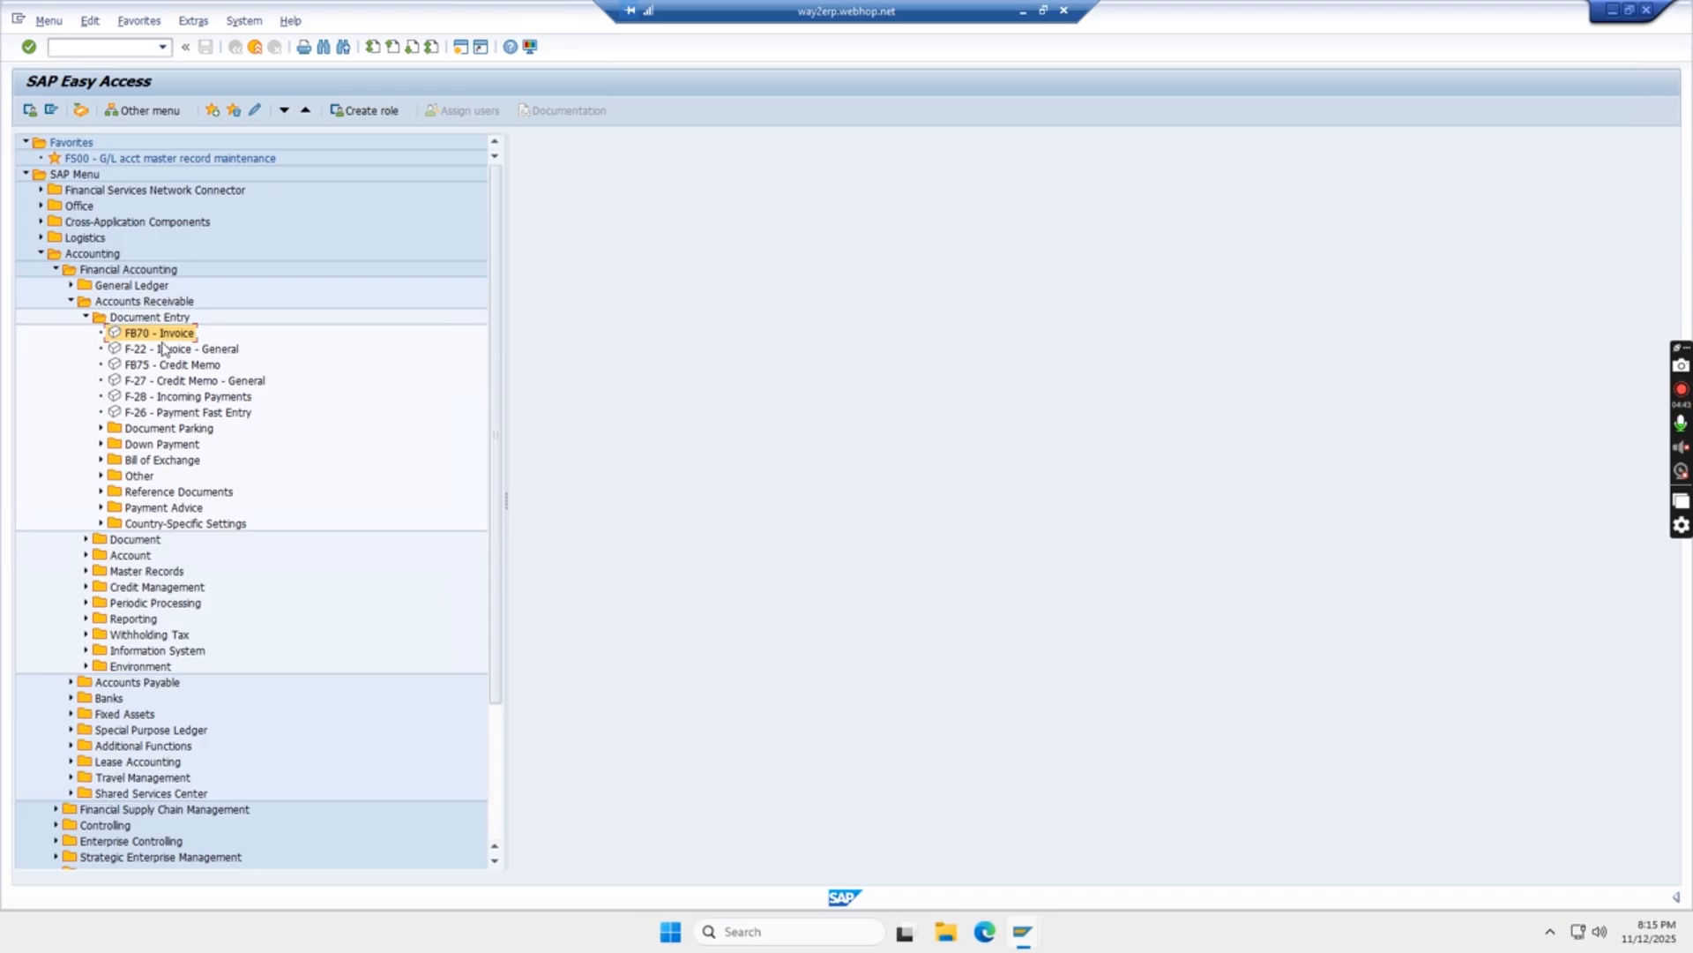
key("ctrl+n")
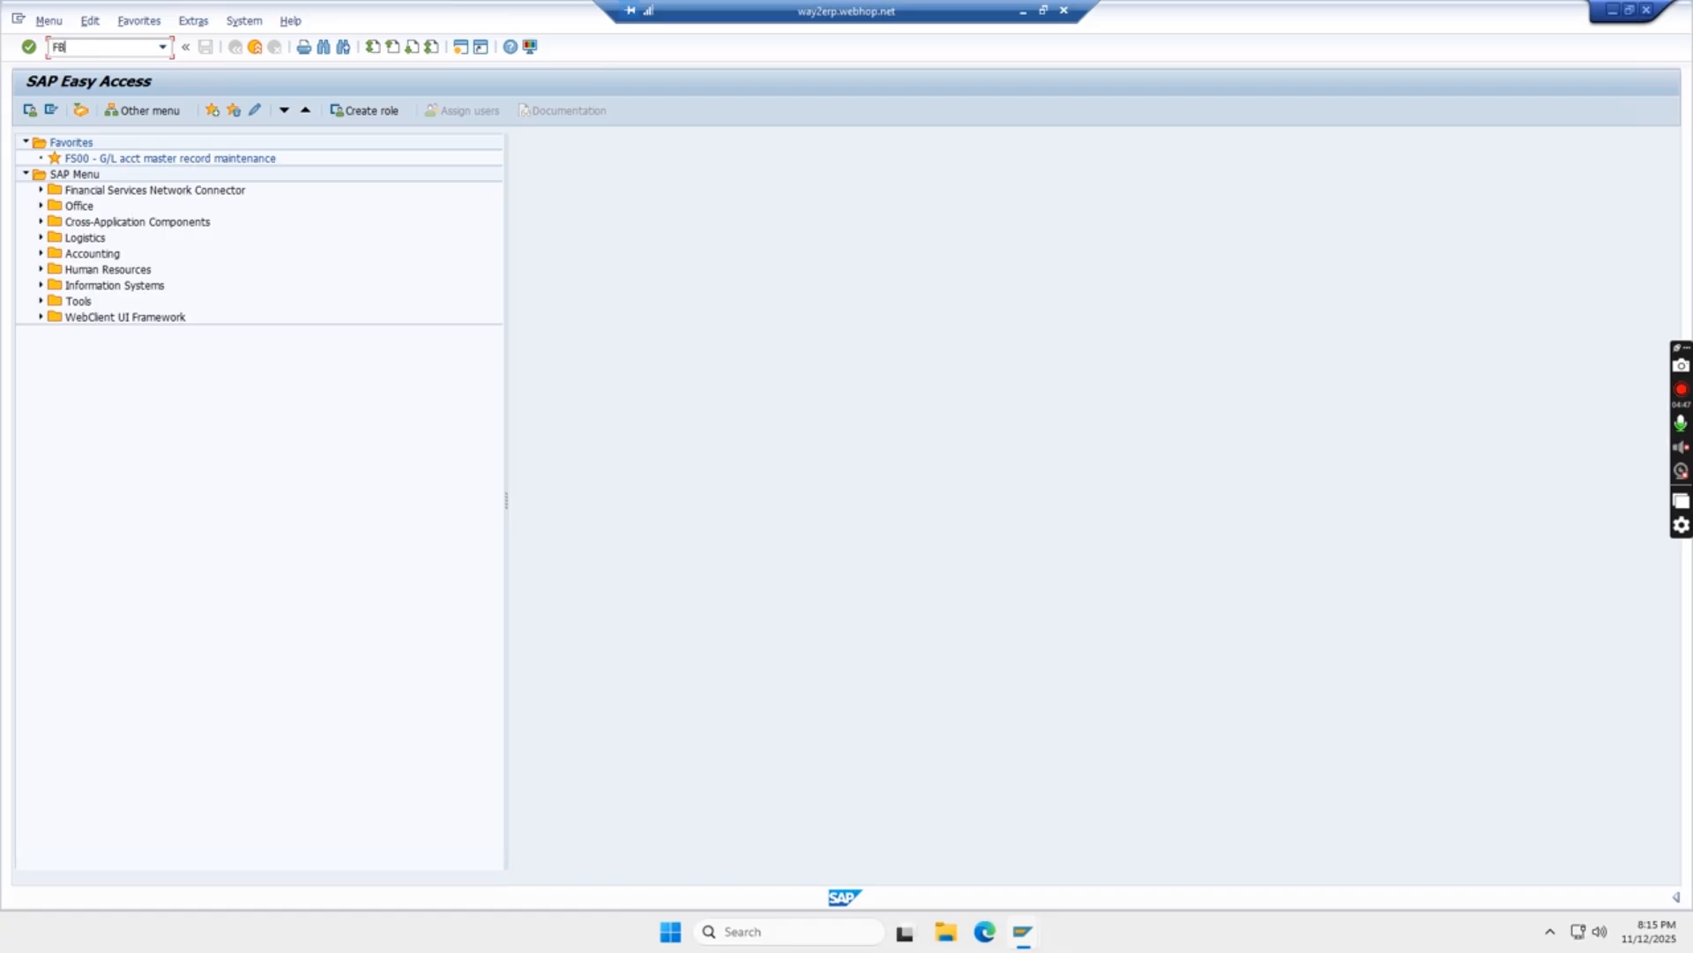
key("Return")
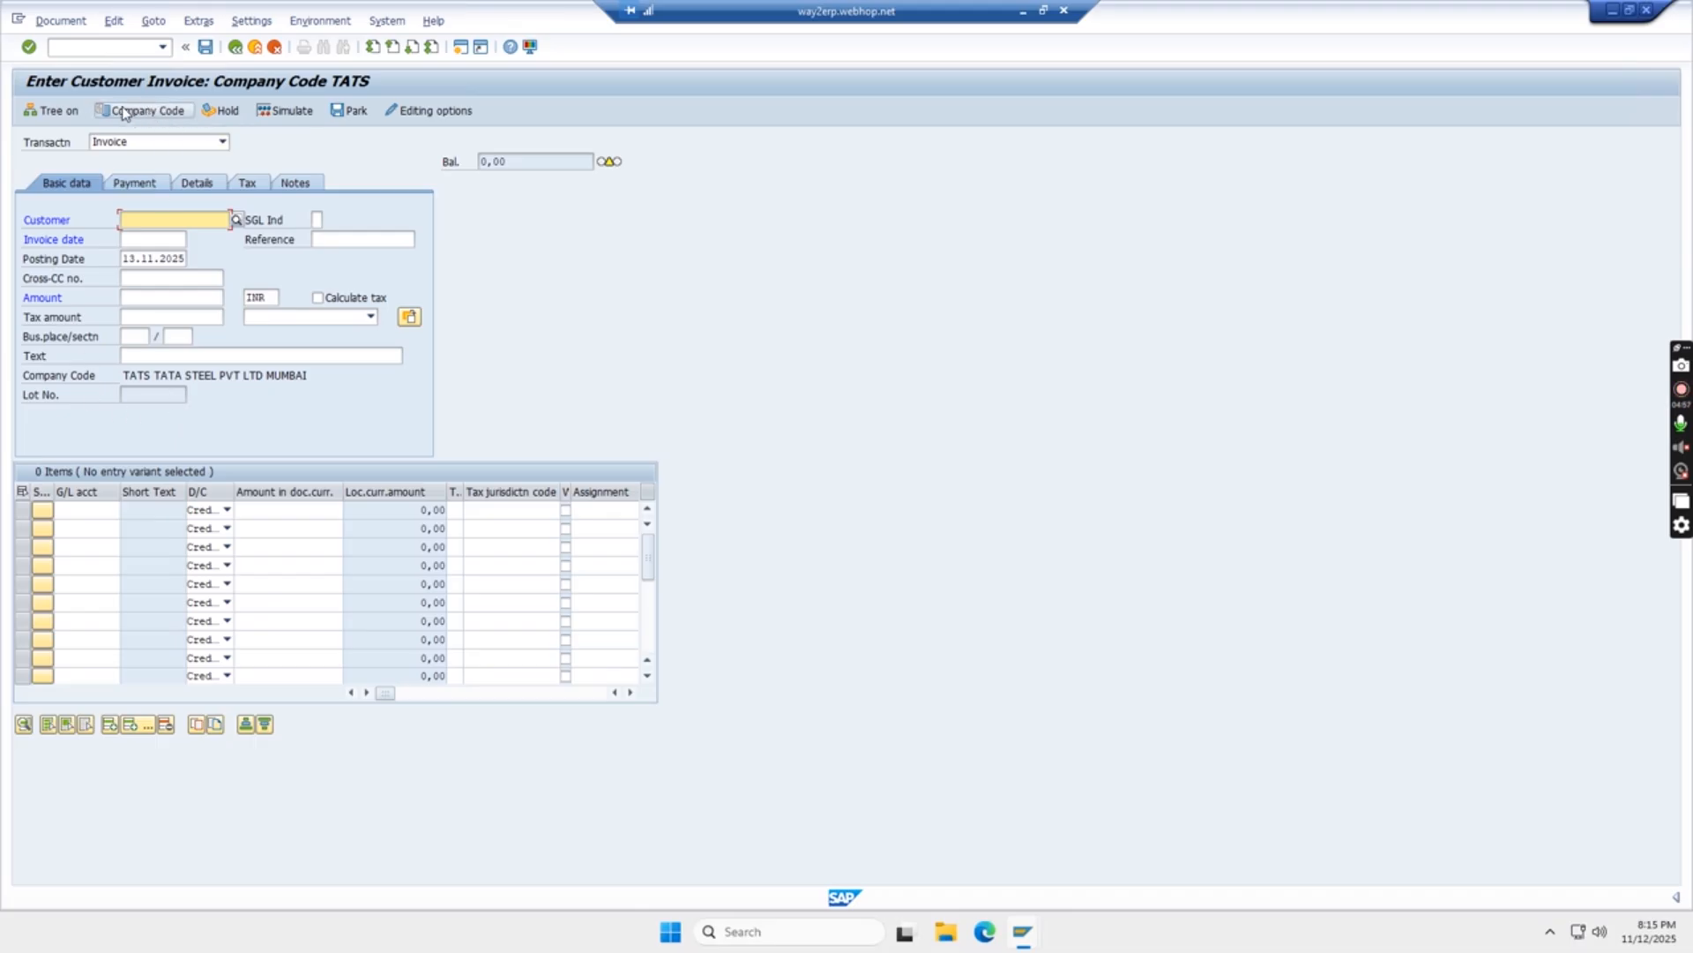
Keep company code TATS and select CUSTOMER XYZ LTD via the customer search
left_click(150, 115)
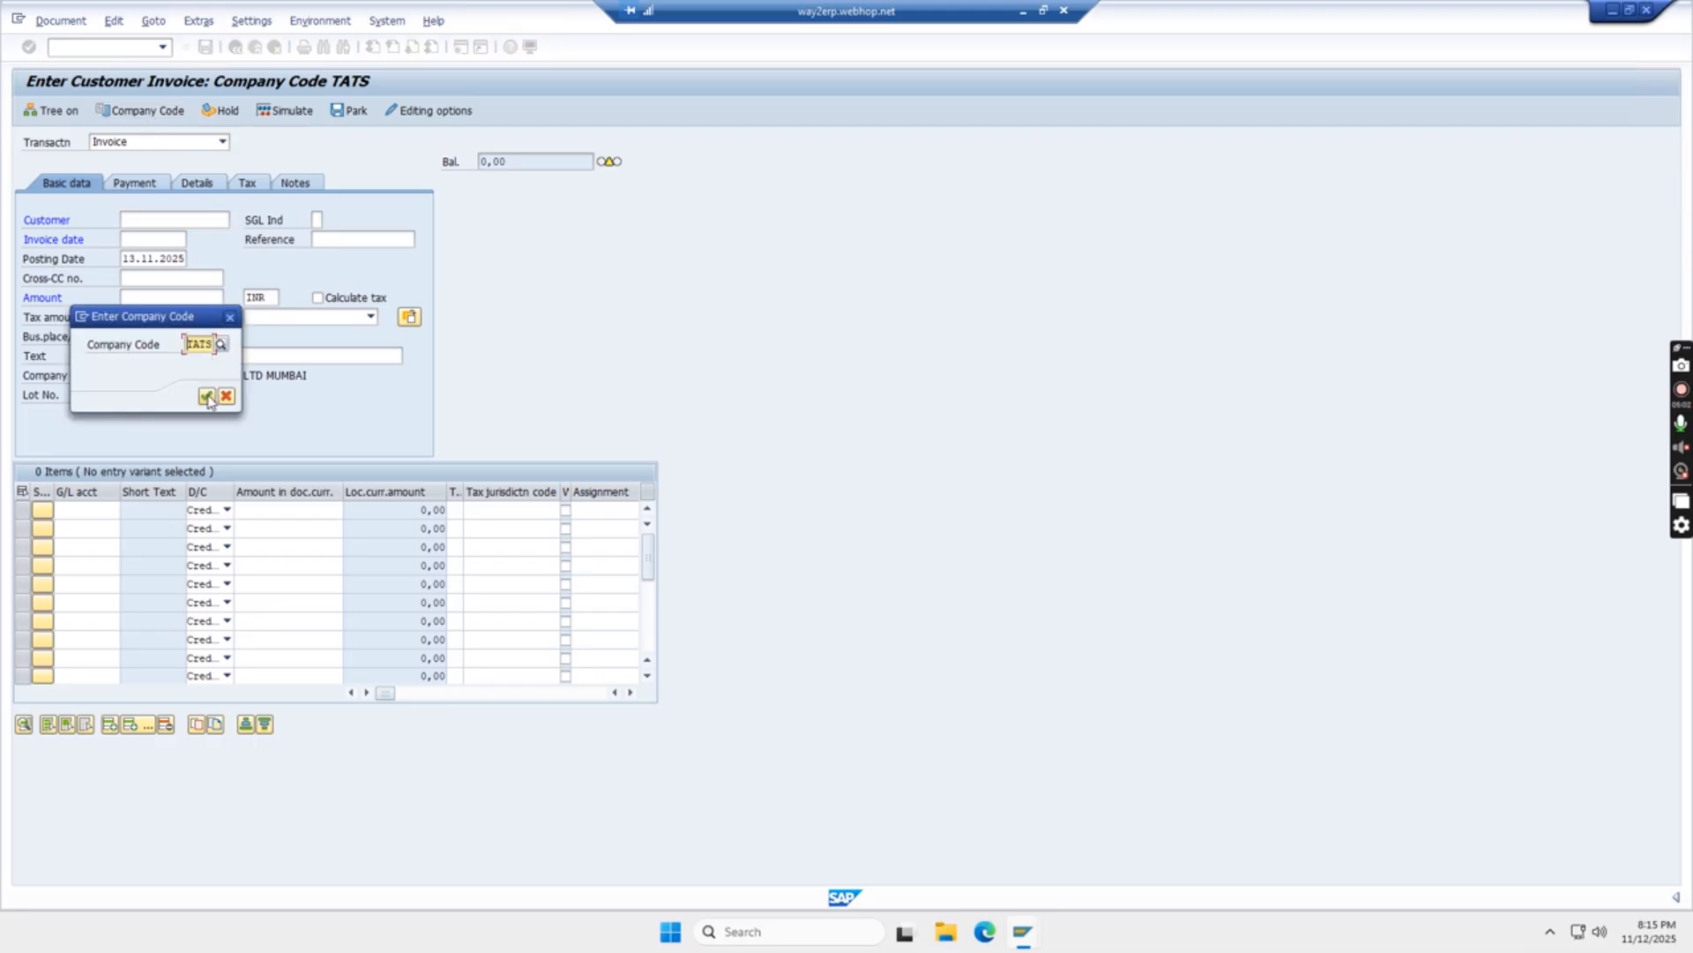
left_click(207, 397)
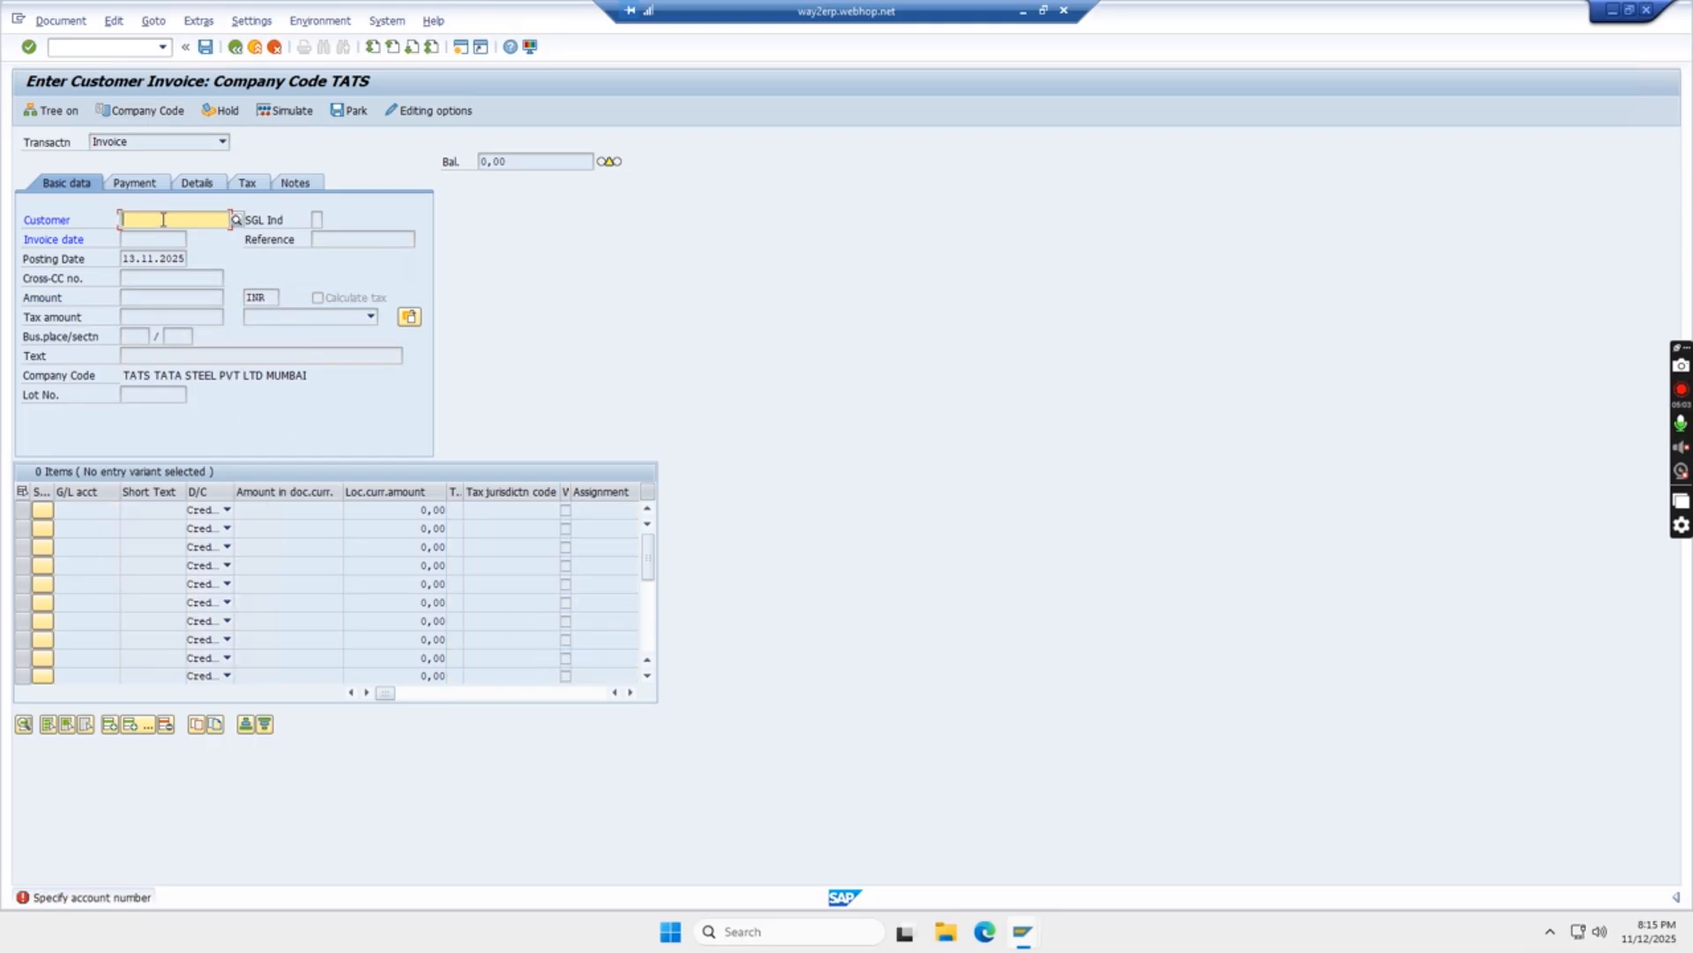
key("F4")
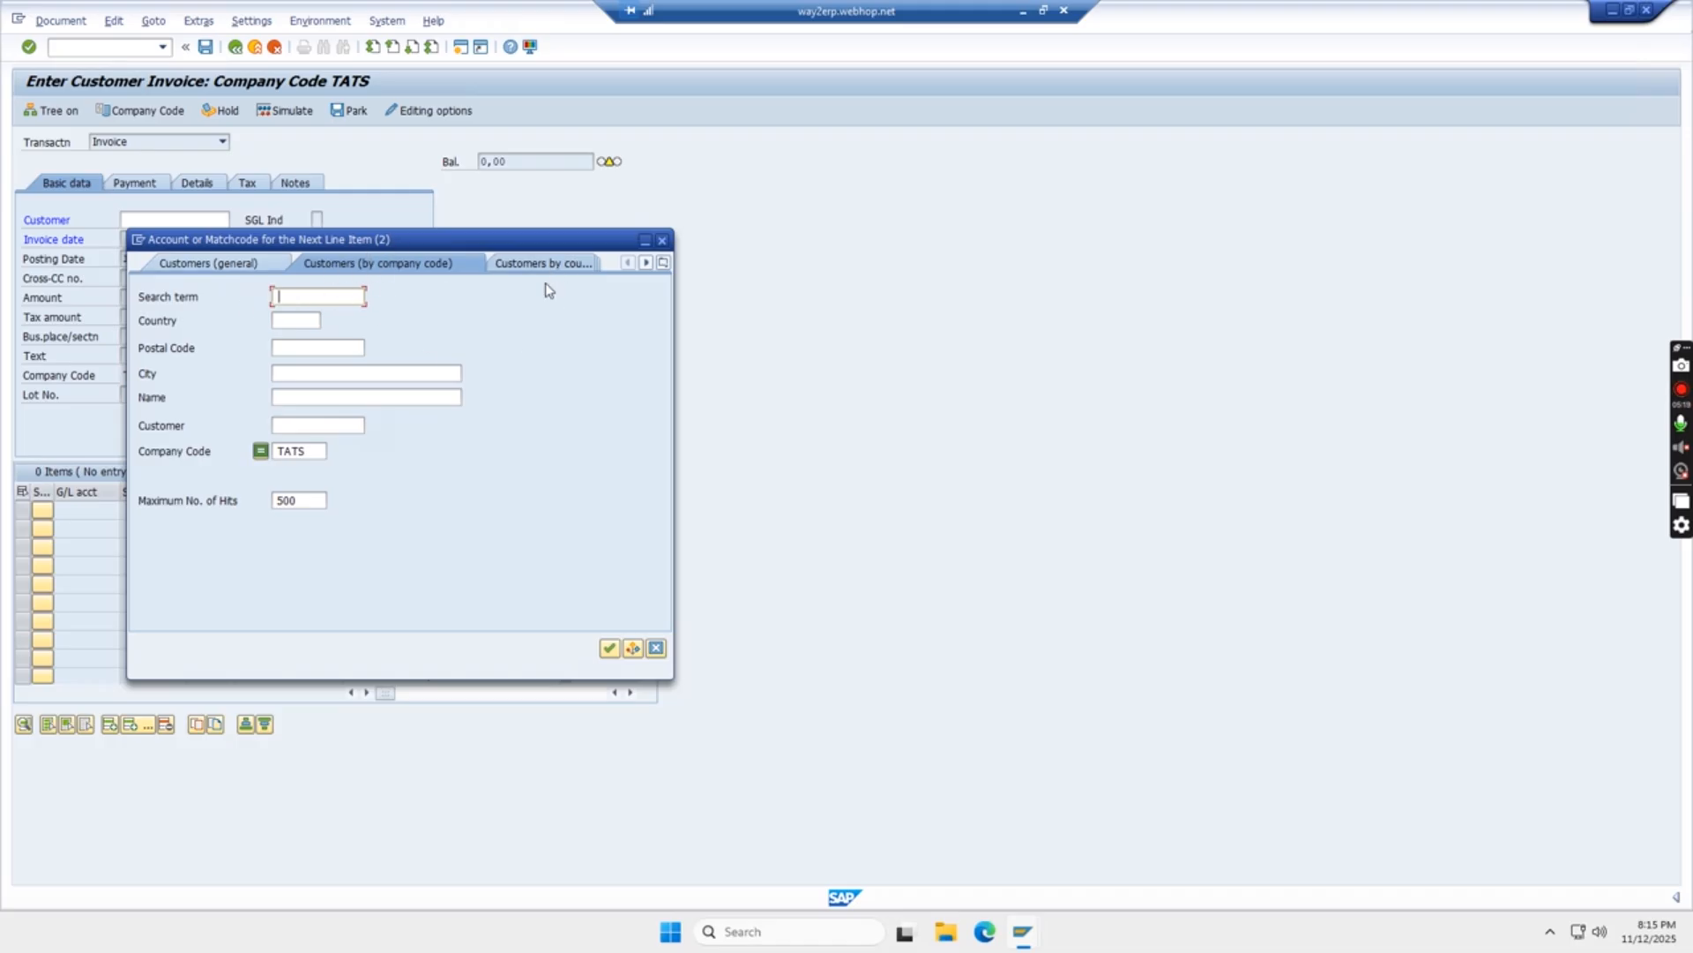
left_click(609, 649)
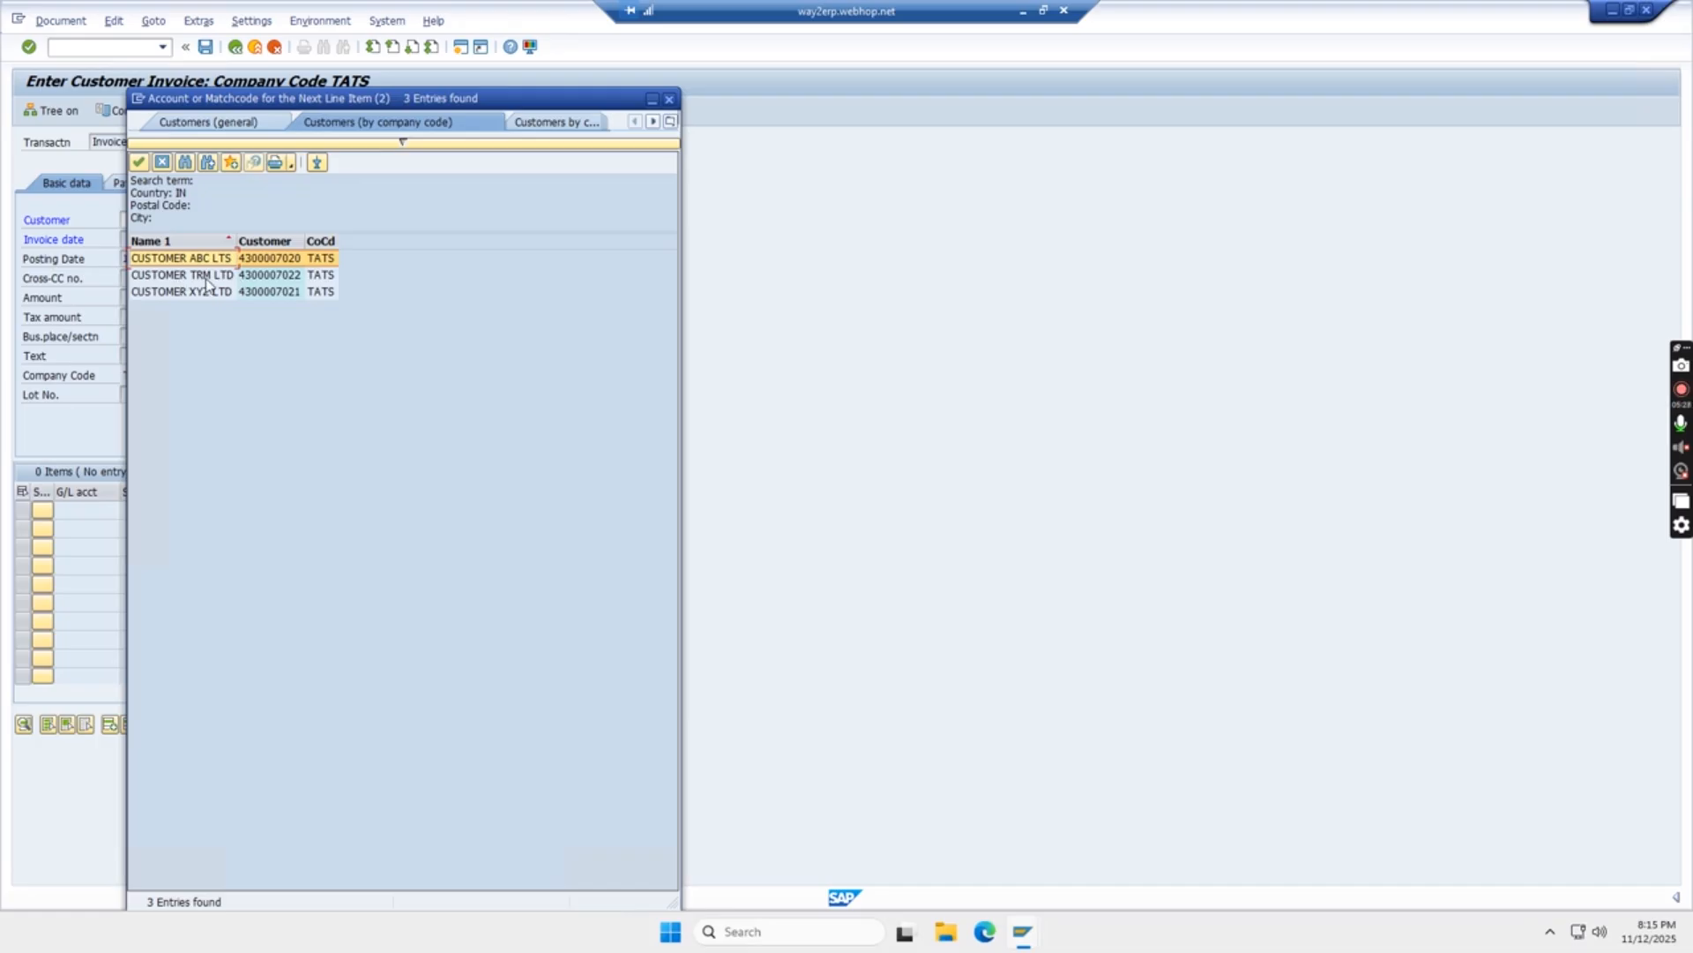
left_click(216, 290)
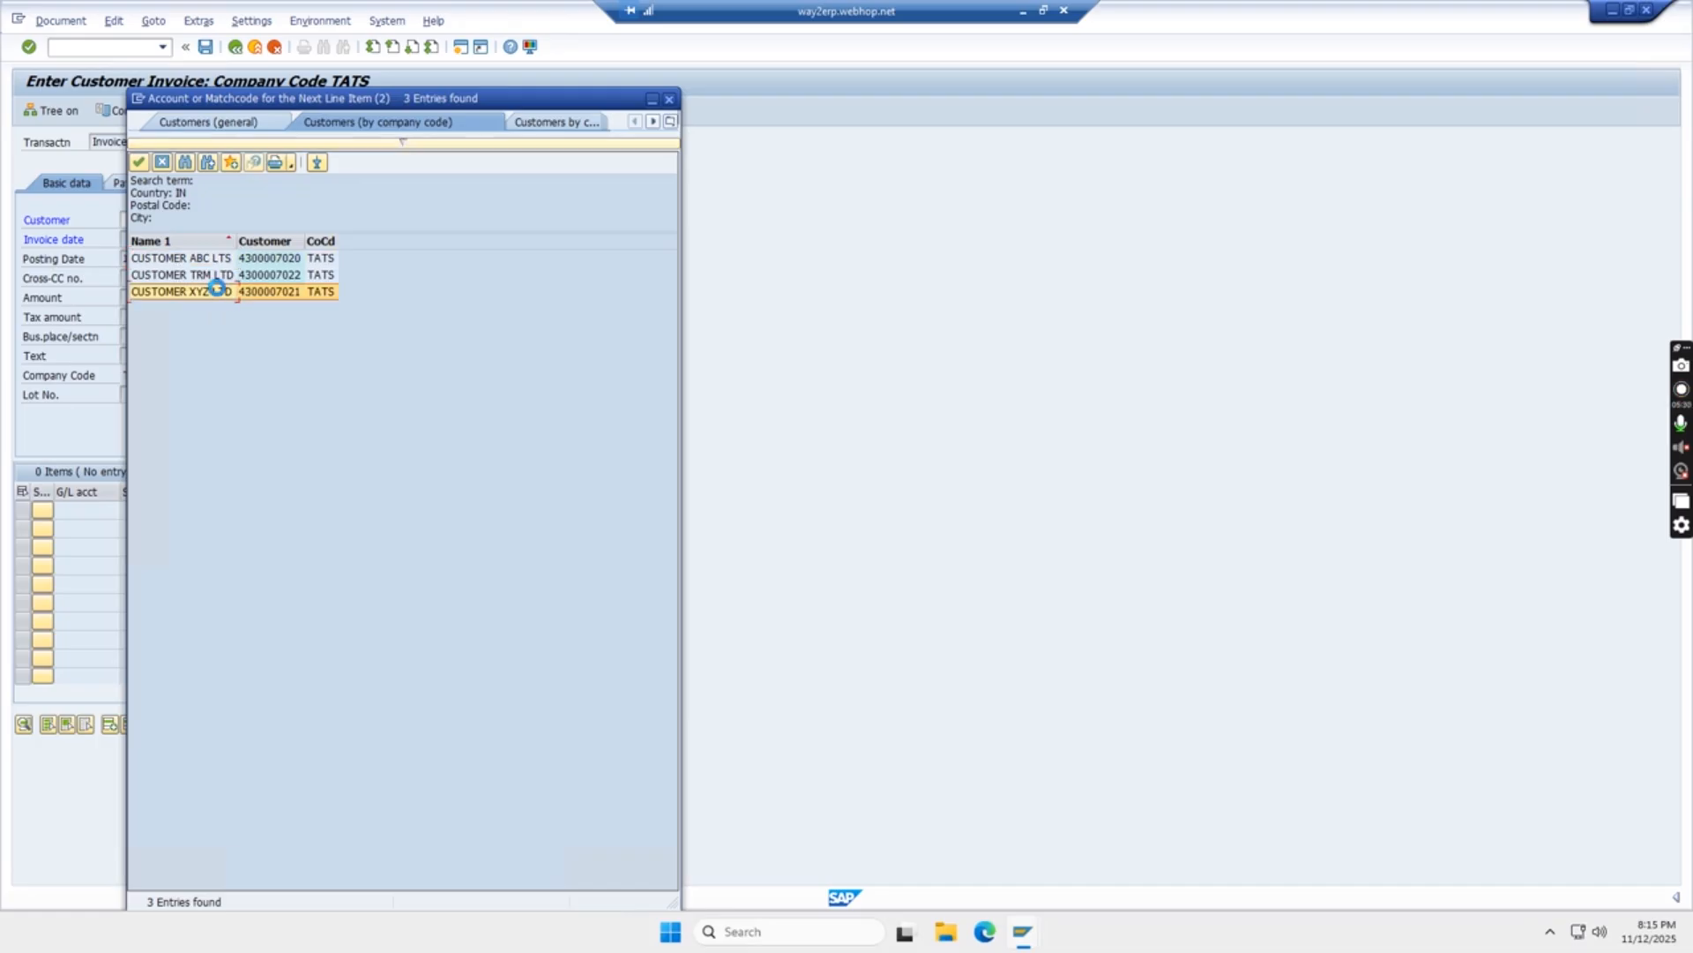
double_click(216, 290)
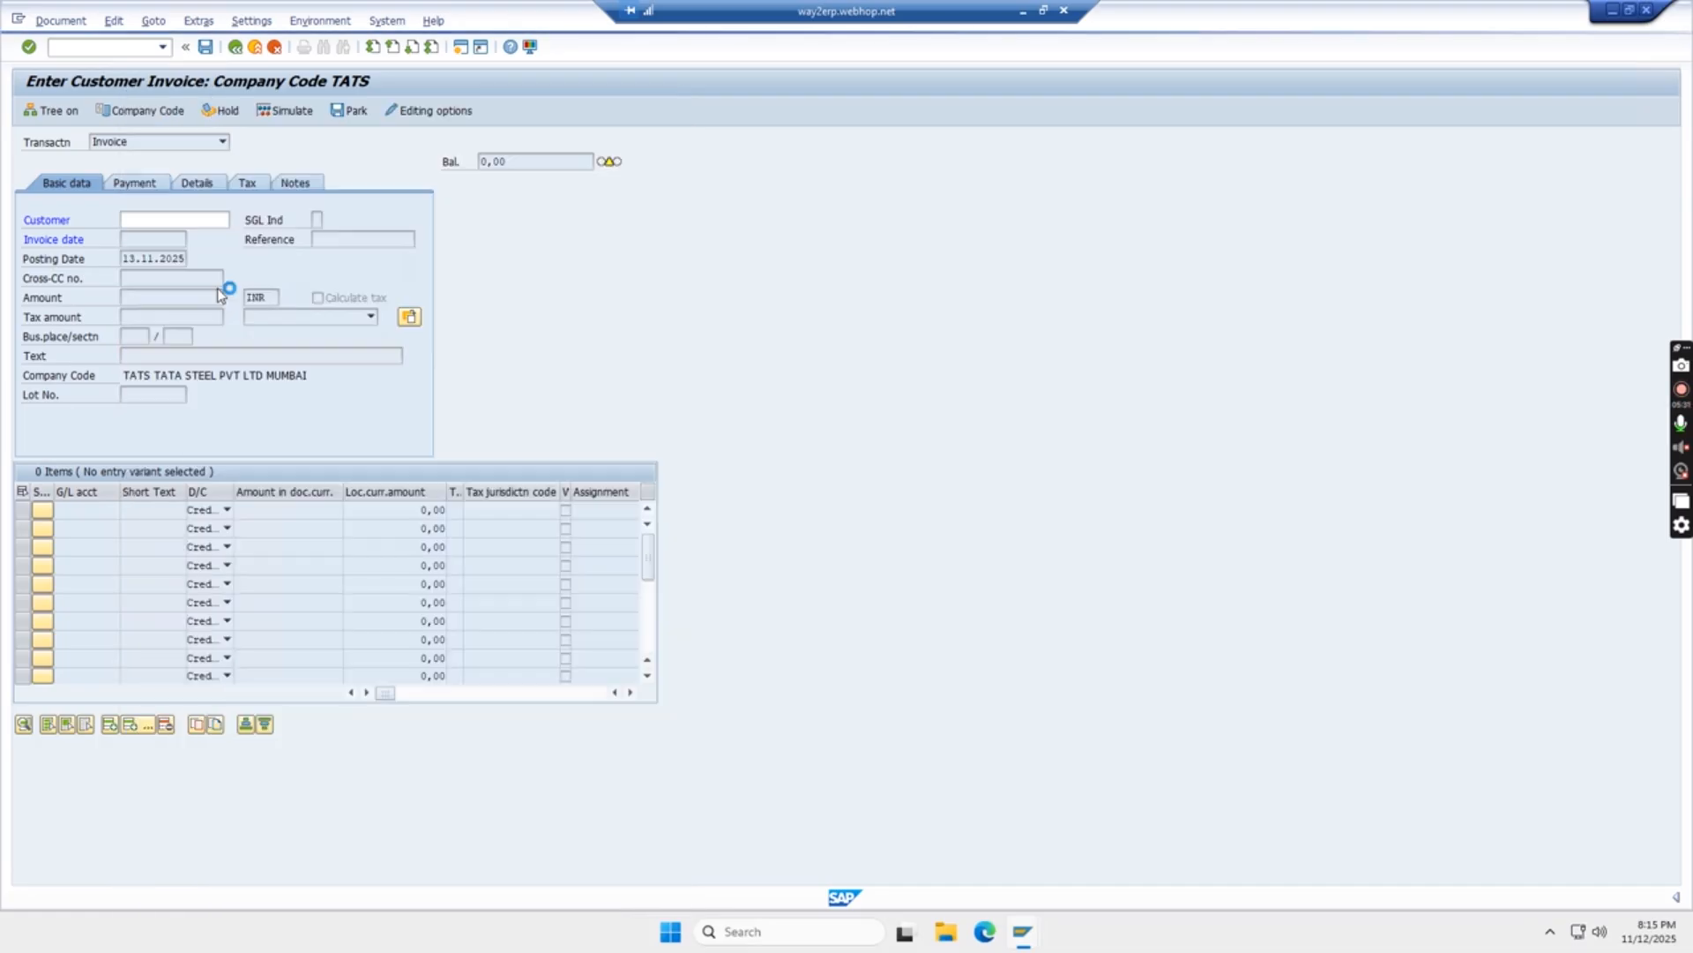
Enter invoice date 13.11.2025, text SALES INVOICE and amount 500000 in the header
left_click(125, 238)
key("Return")
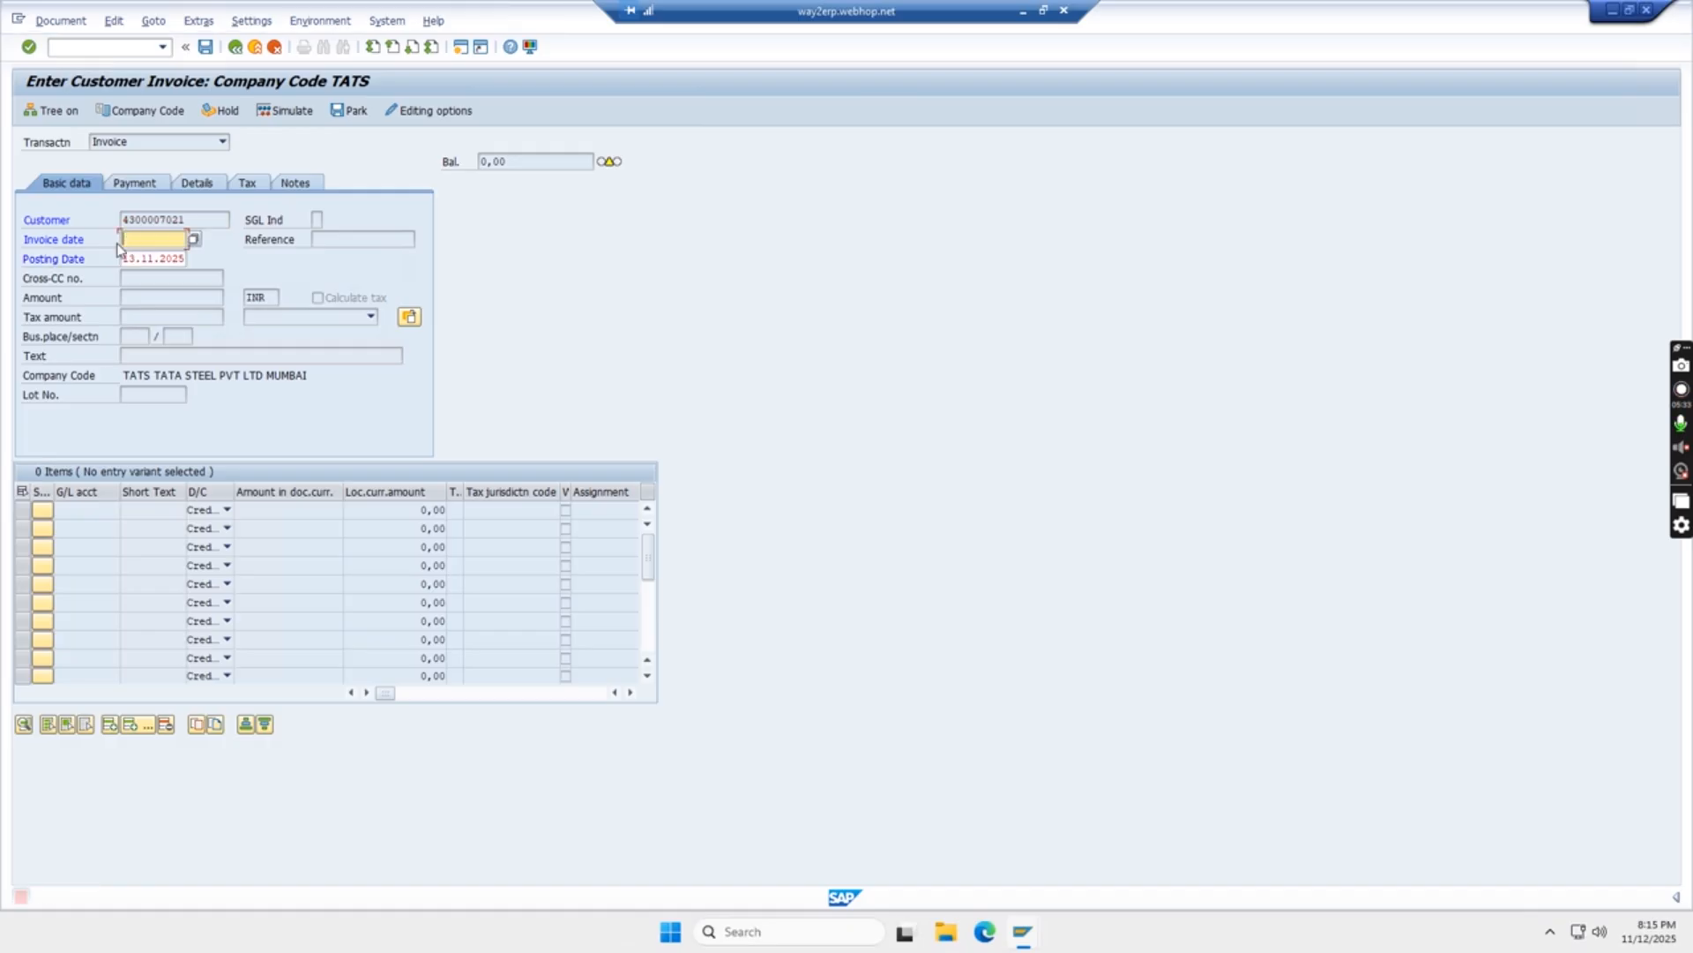
type("13.1")
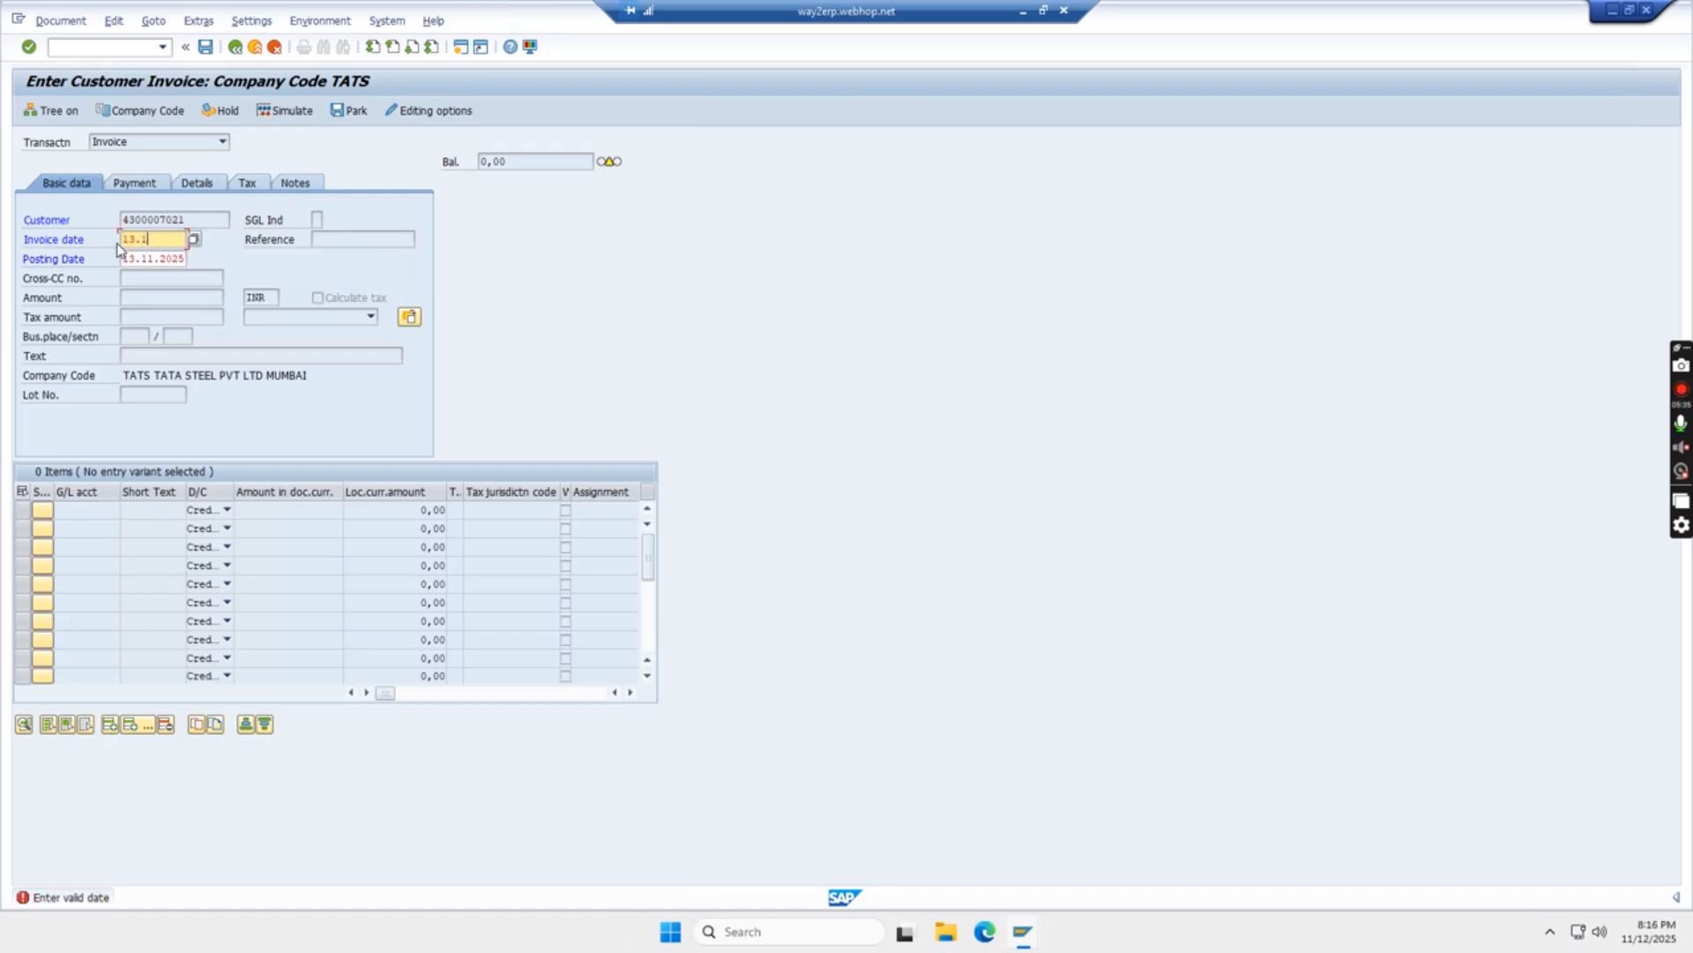
type("1.2025")
key("Return")
left_click(170, 353)
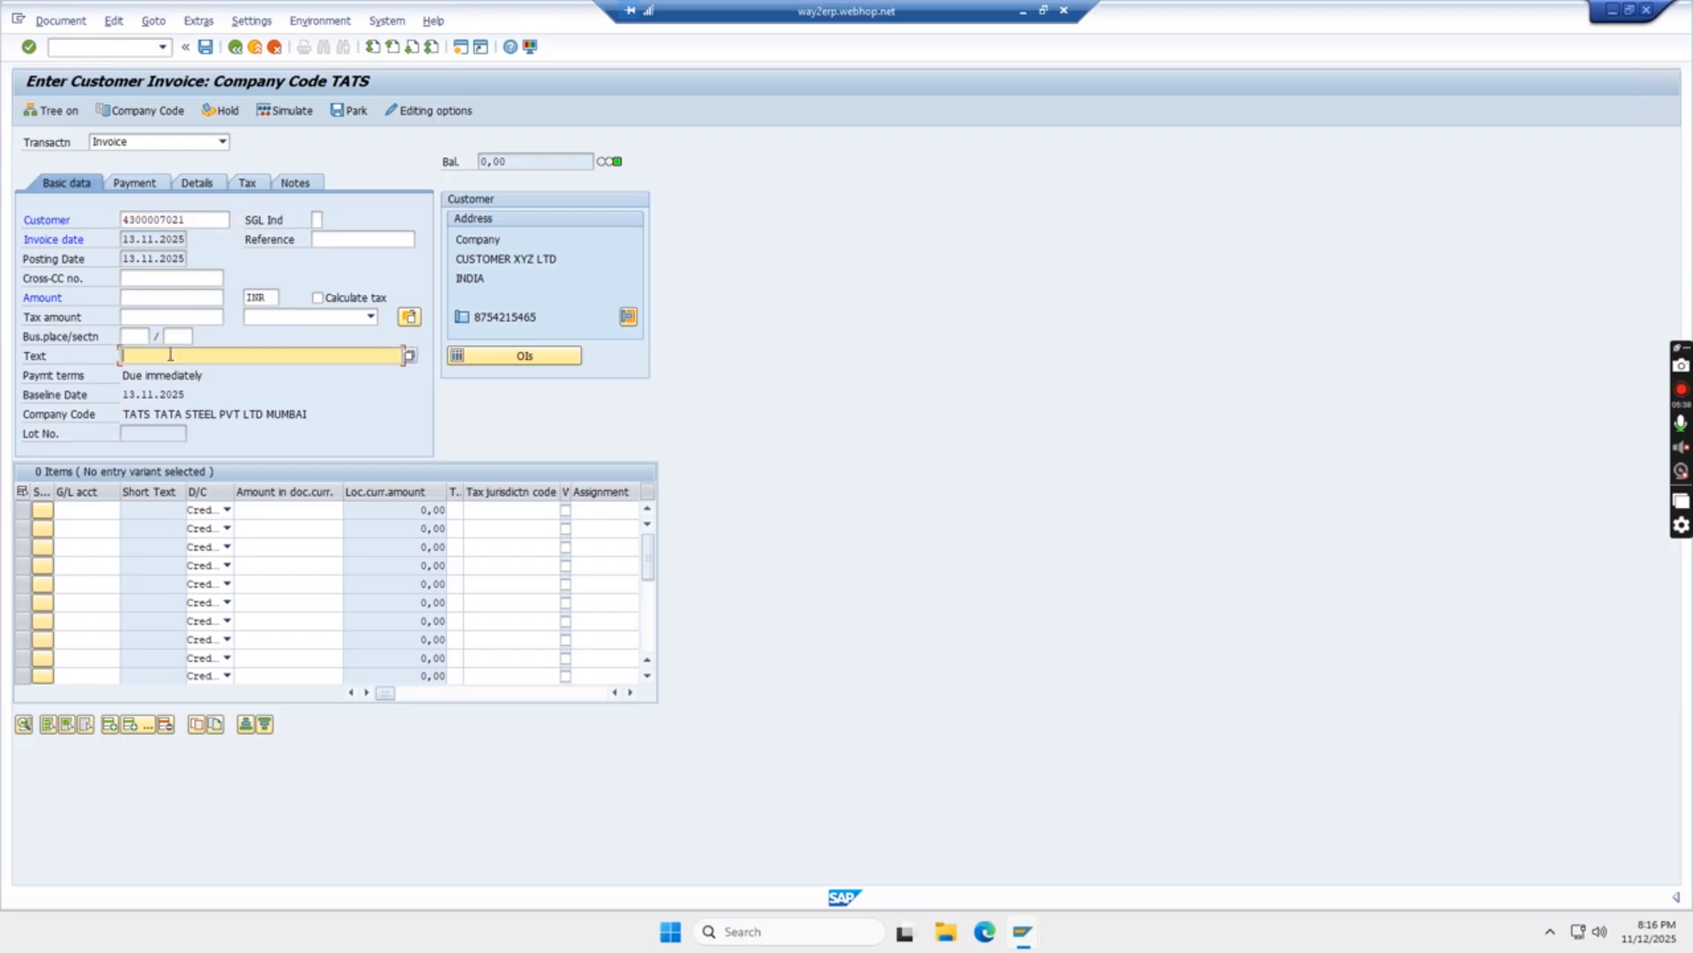
left_click(165, 372)
left_click(154, 299)
type("5")
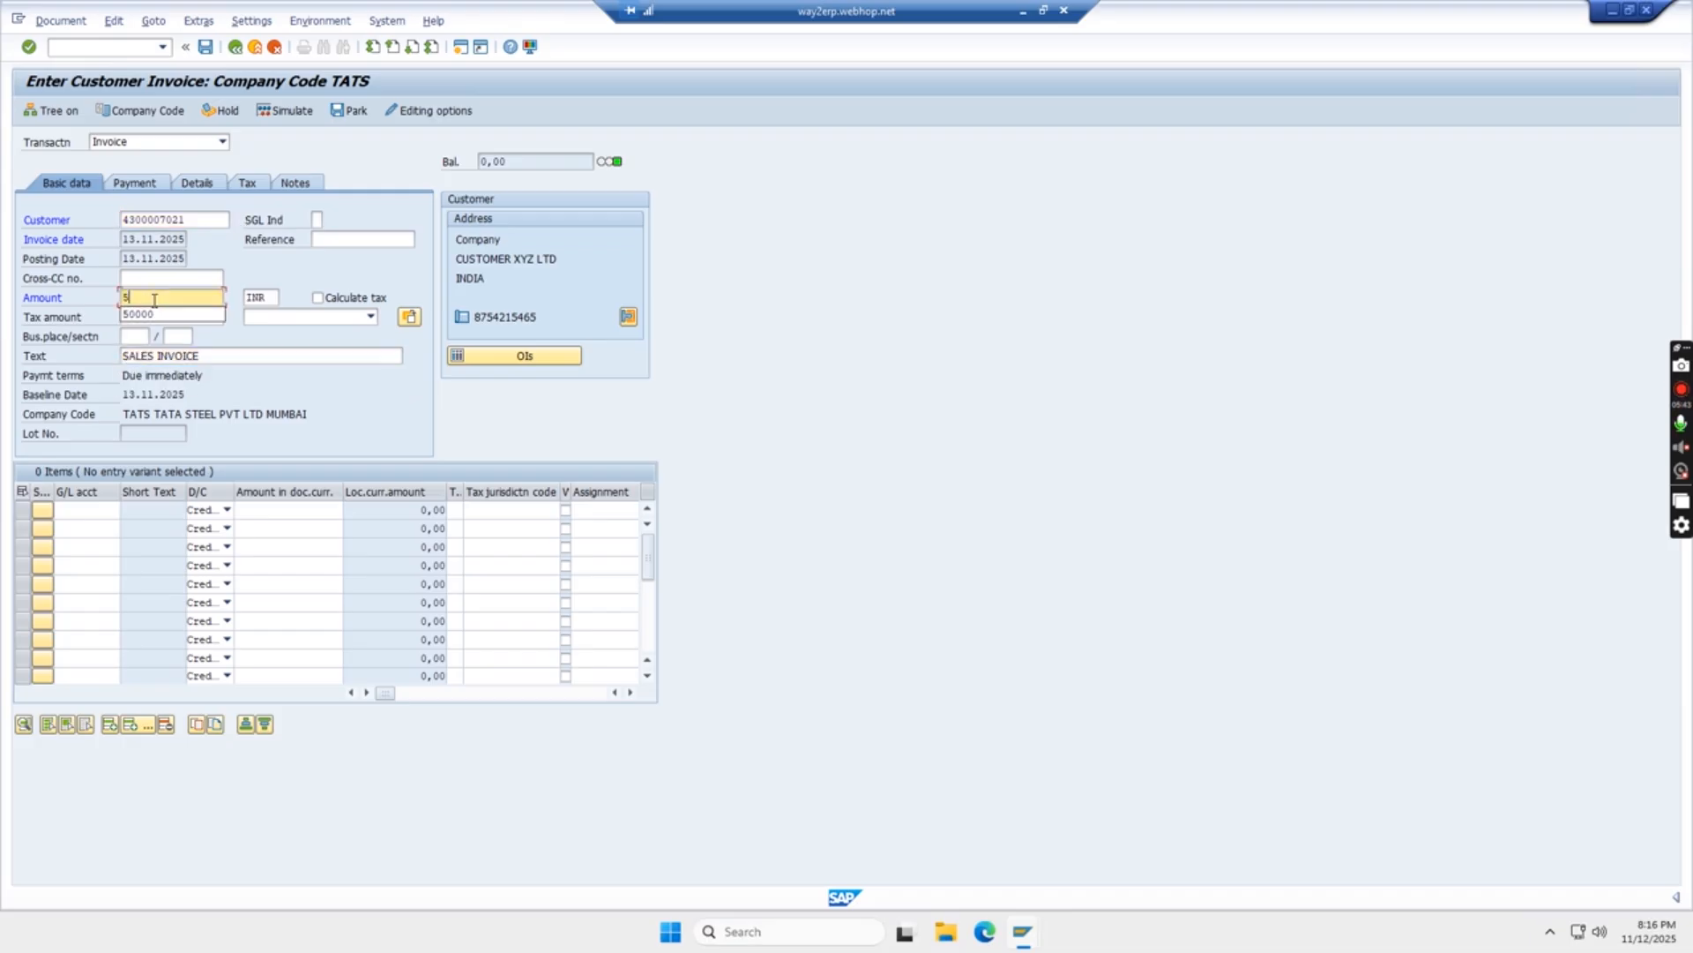
type("00000")
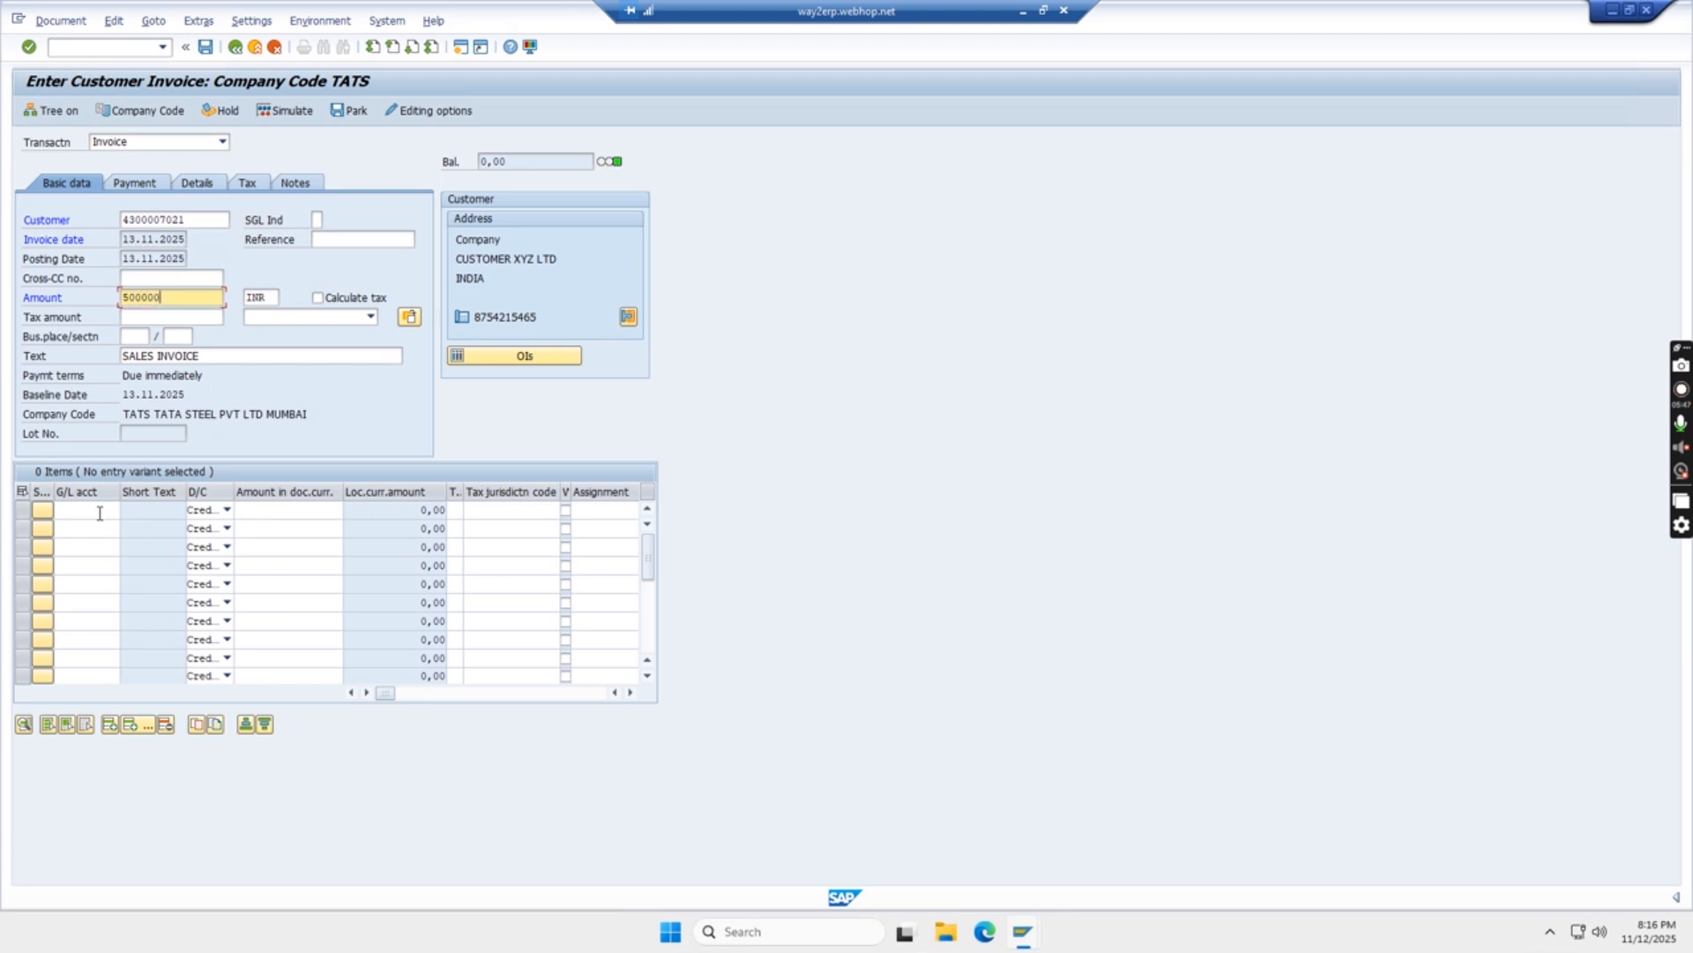
left_click(99, 513)
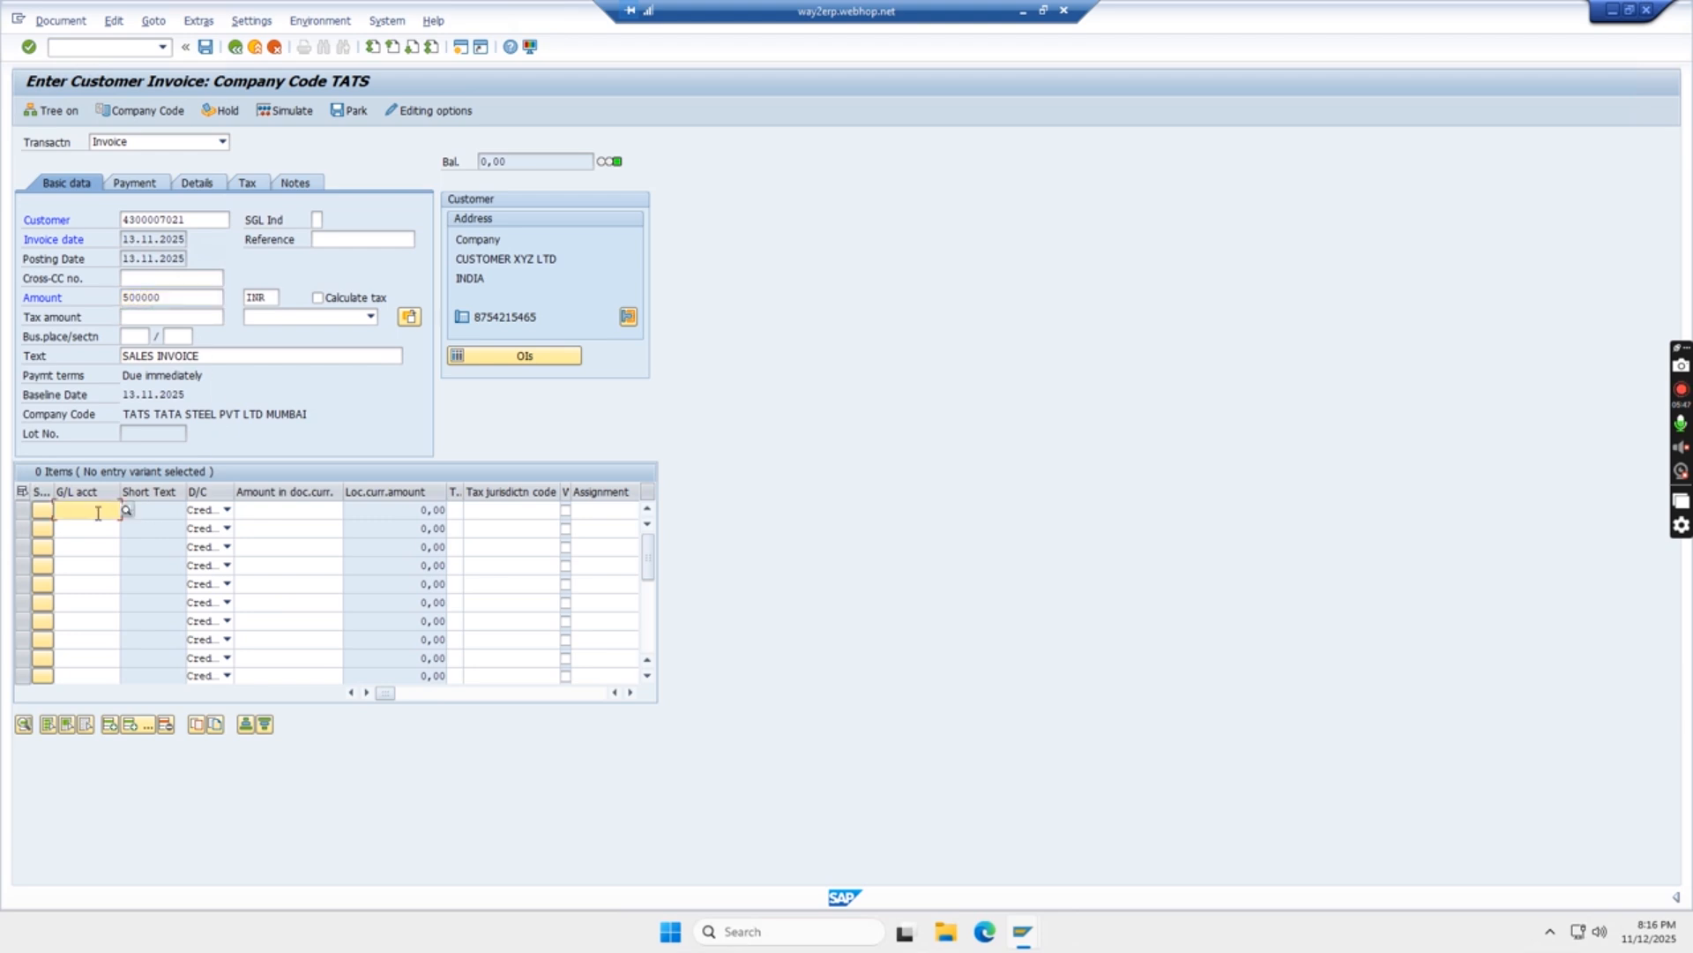
Add a balancing 500.000,00 line on G/L 200001 OFFICE CHAIER AC with text SALES INVOICE, then simulate
key("F4")
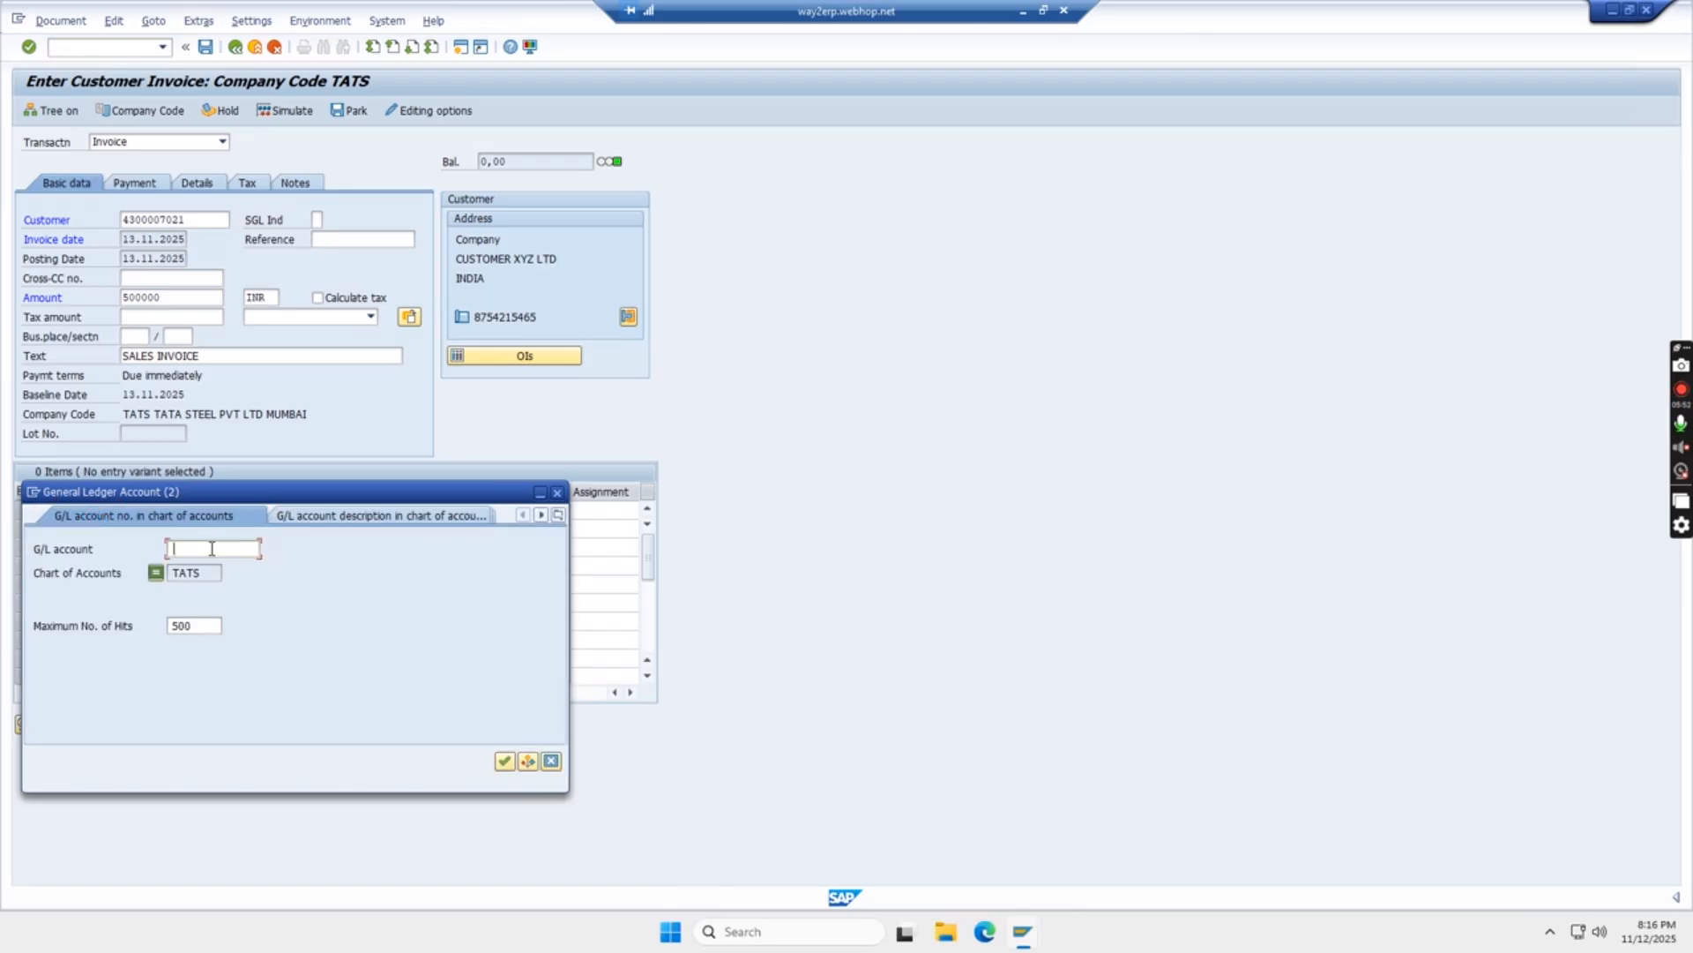
key("Return")
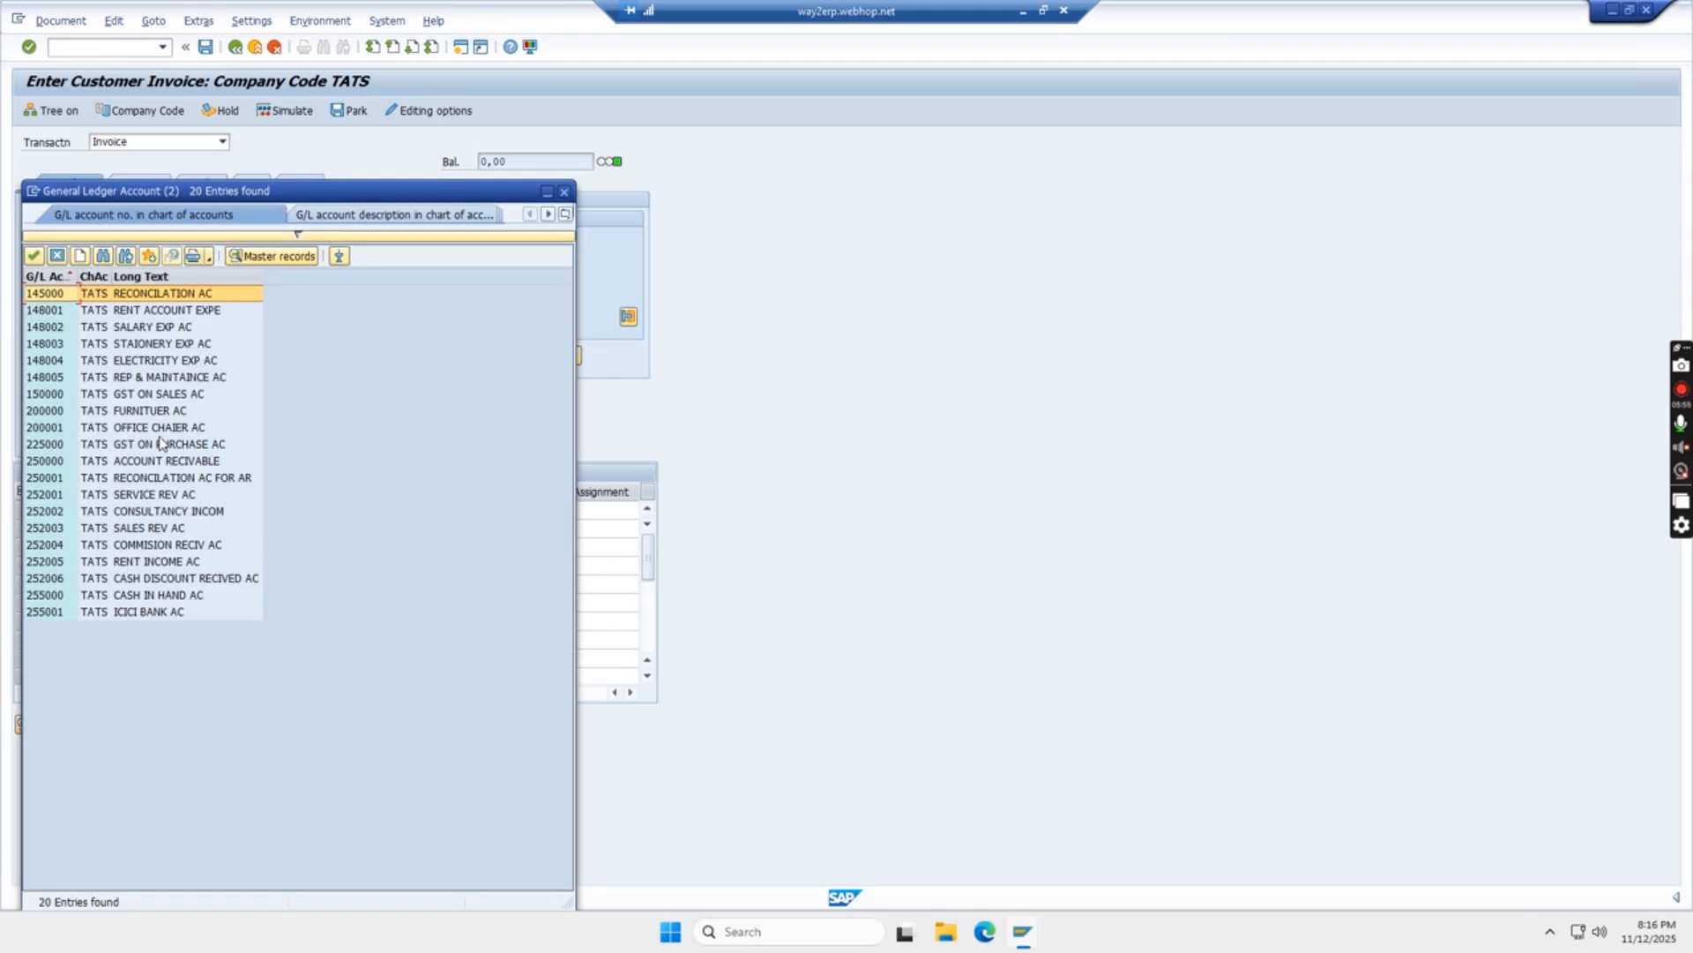
double_click(158, 428)
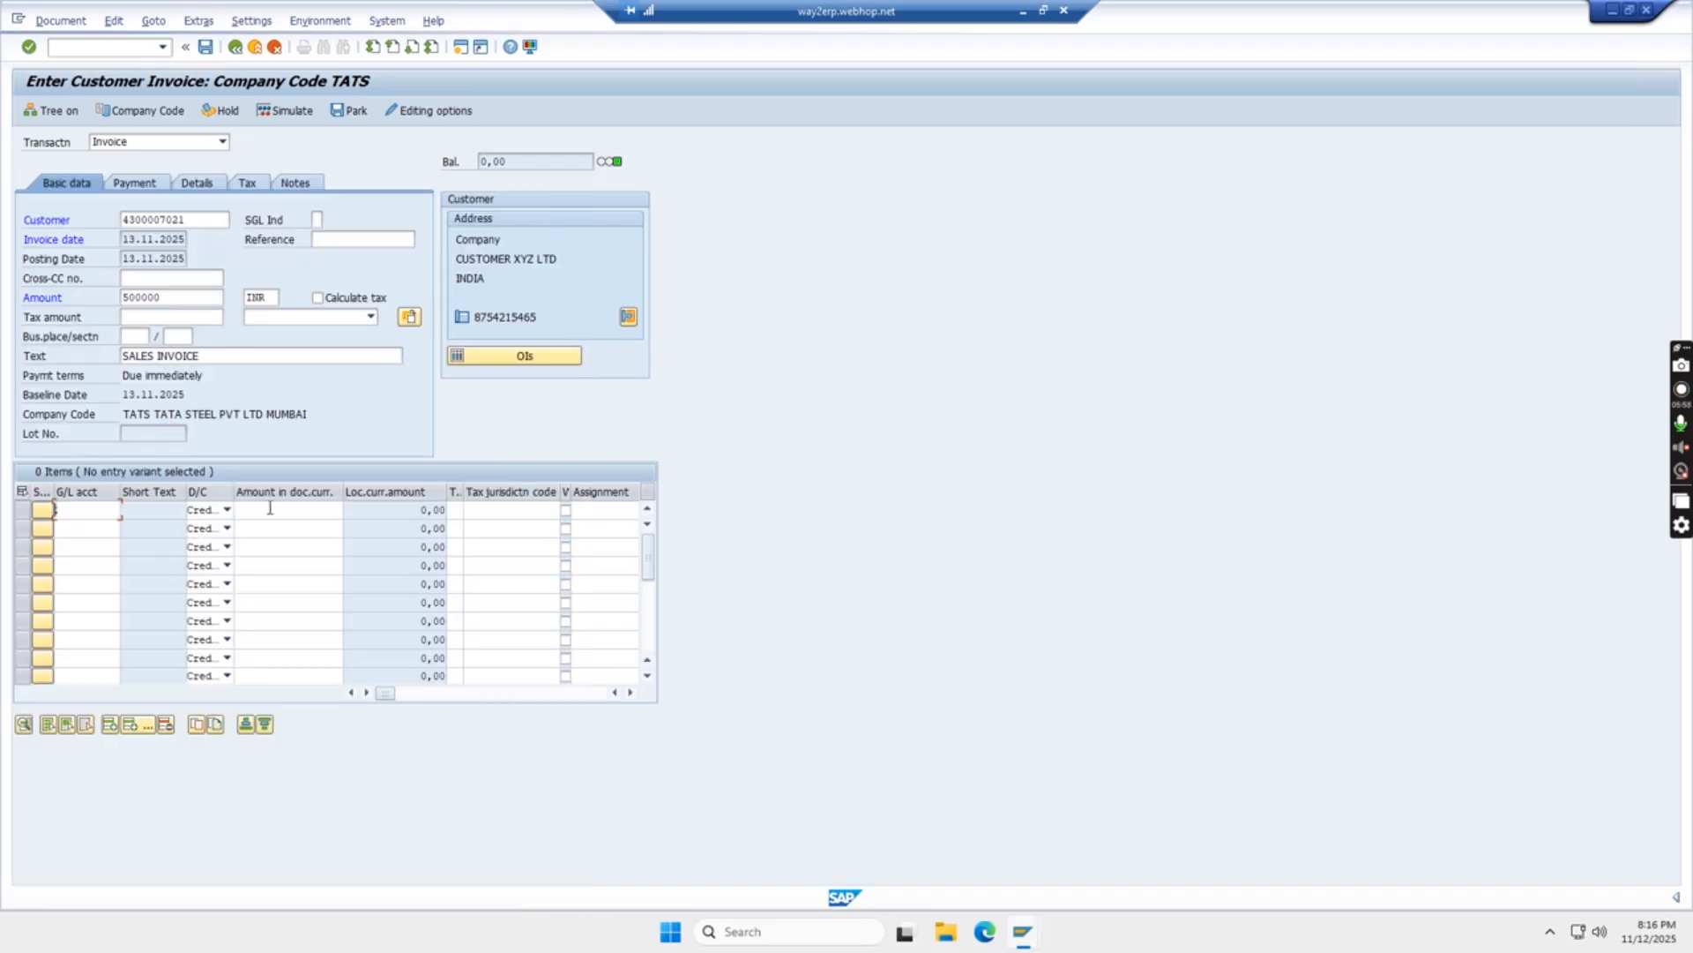
left_click(284, 511)
type("*")
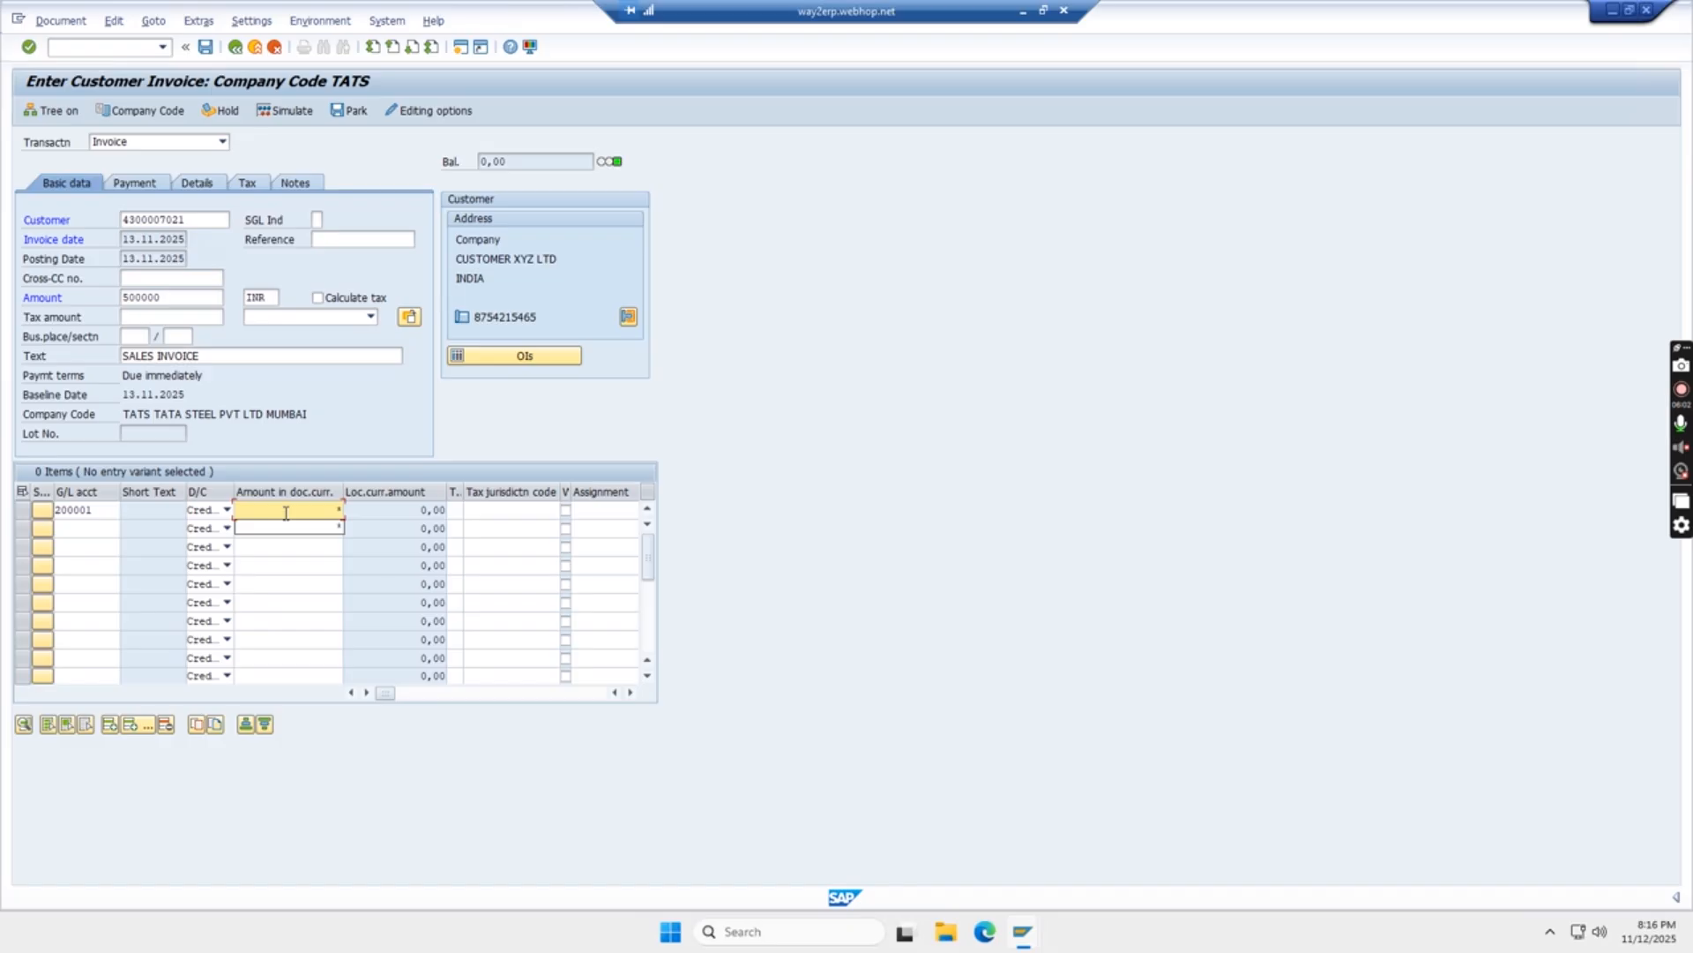
key("Return")
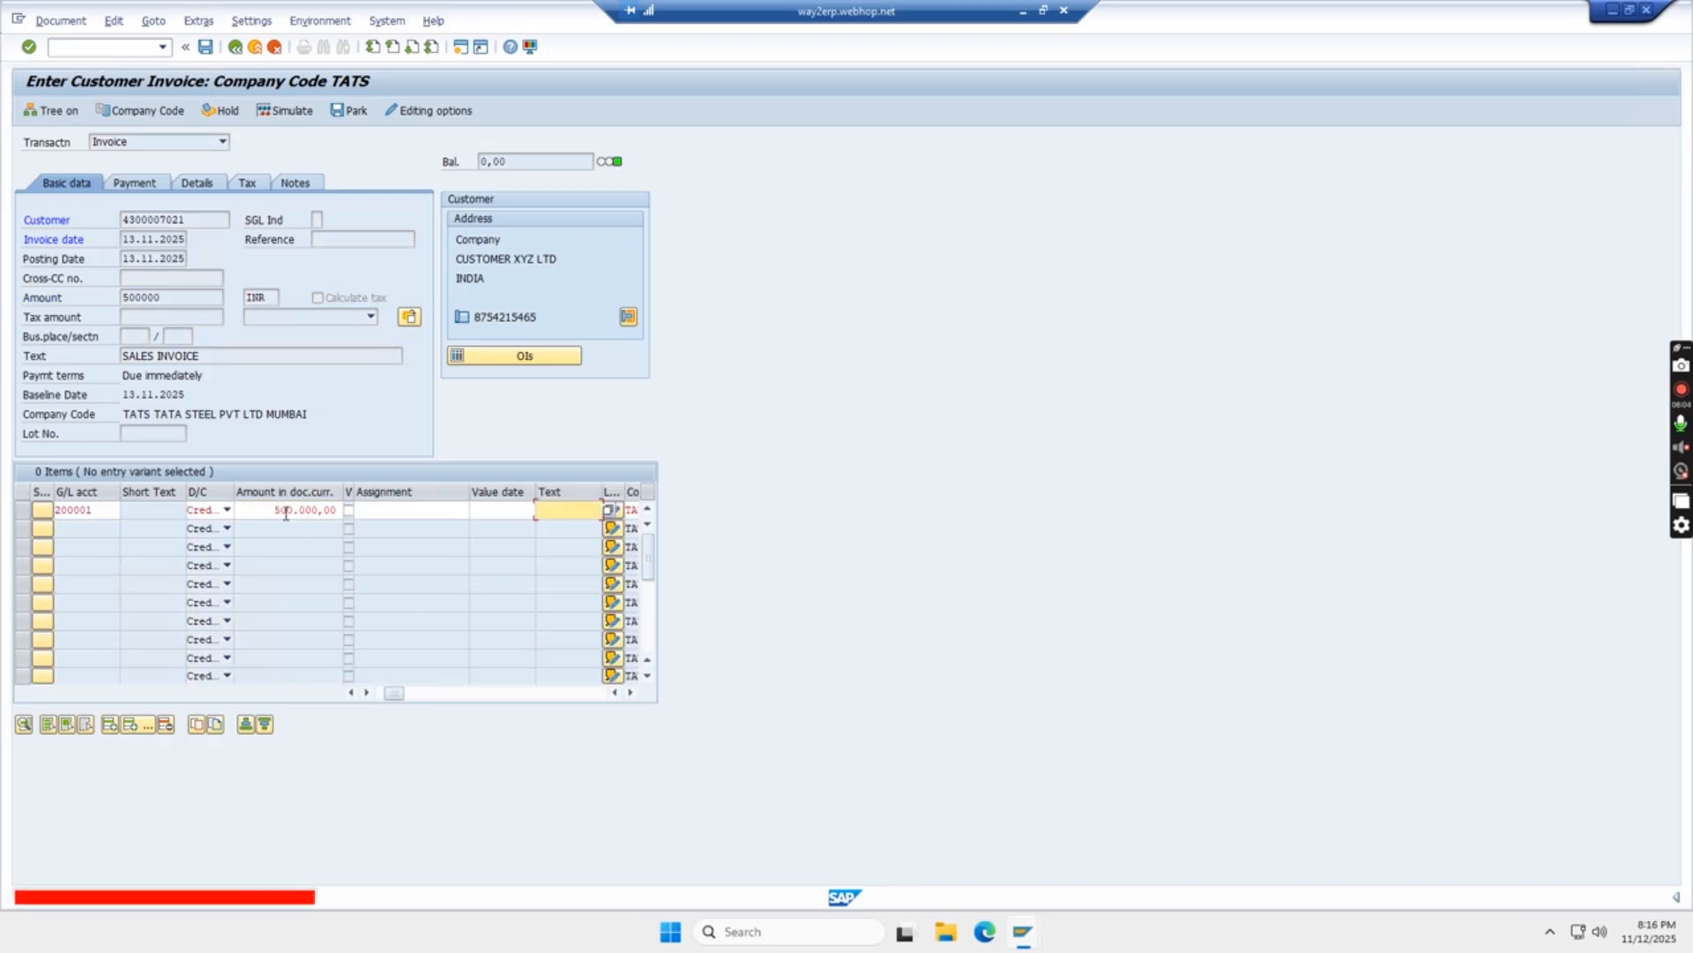
left_click(582, 526)
key("Return")
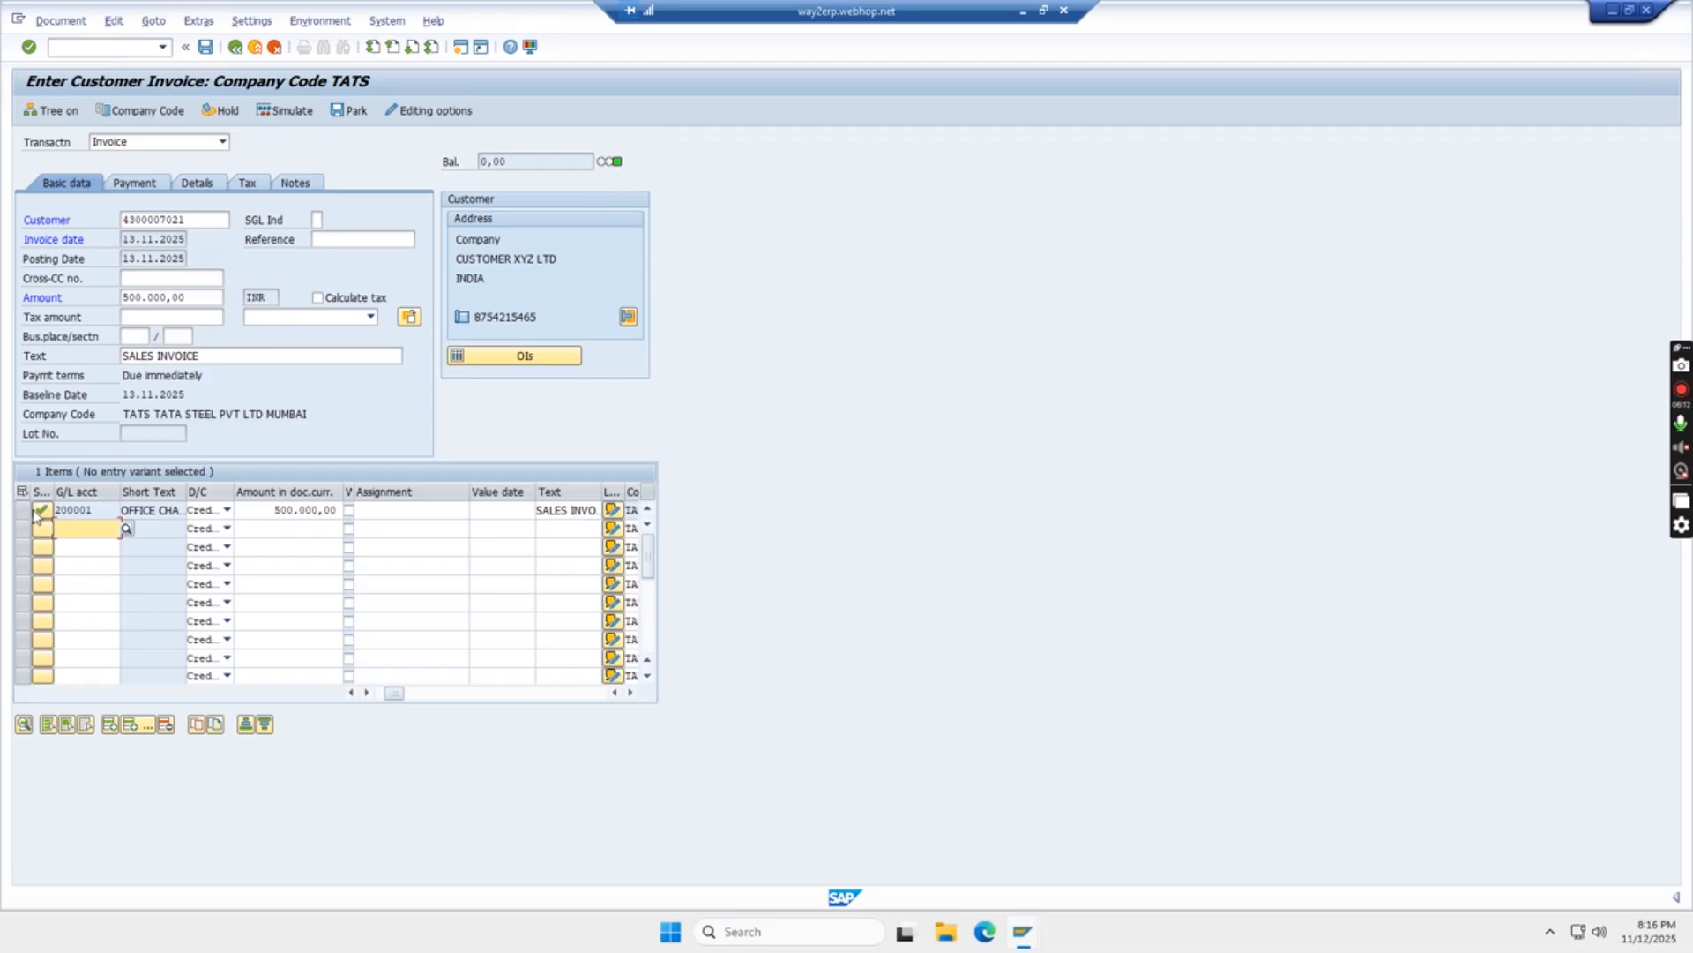
left_click(289, 111)
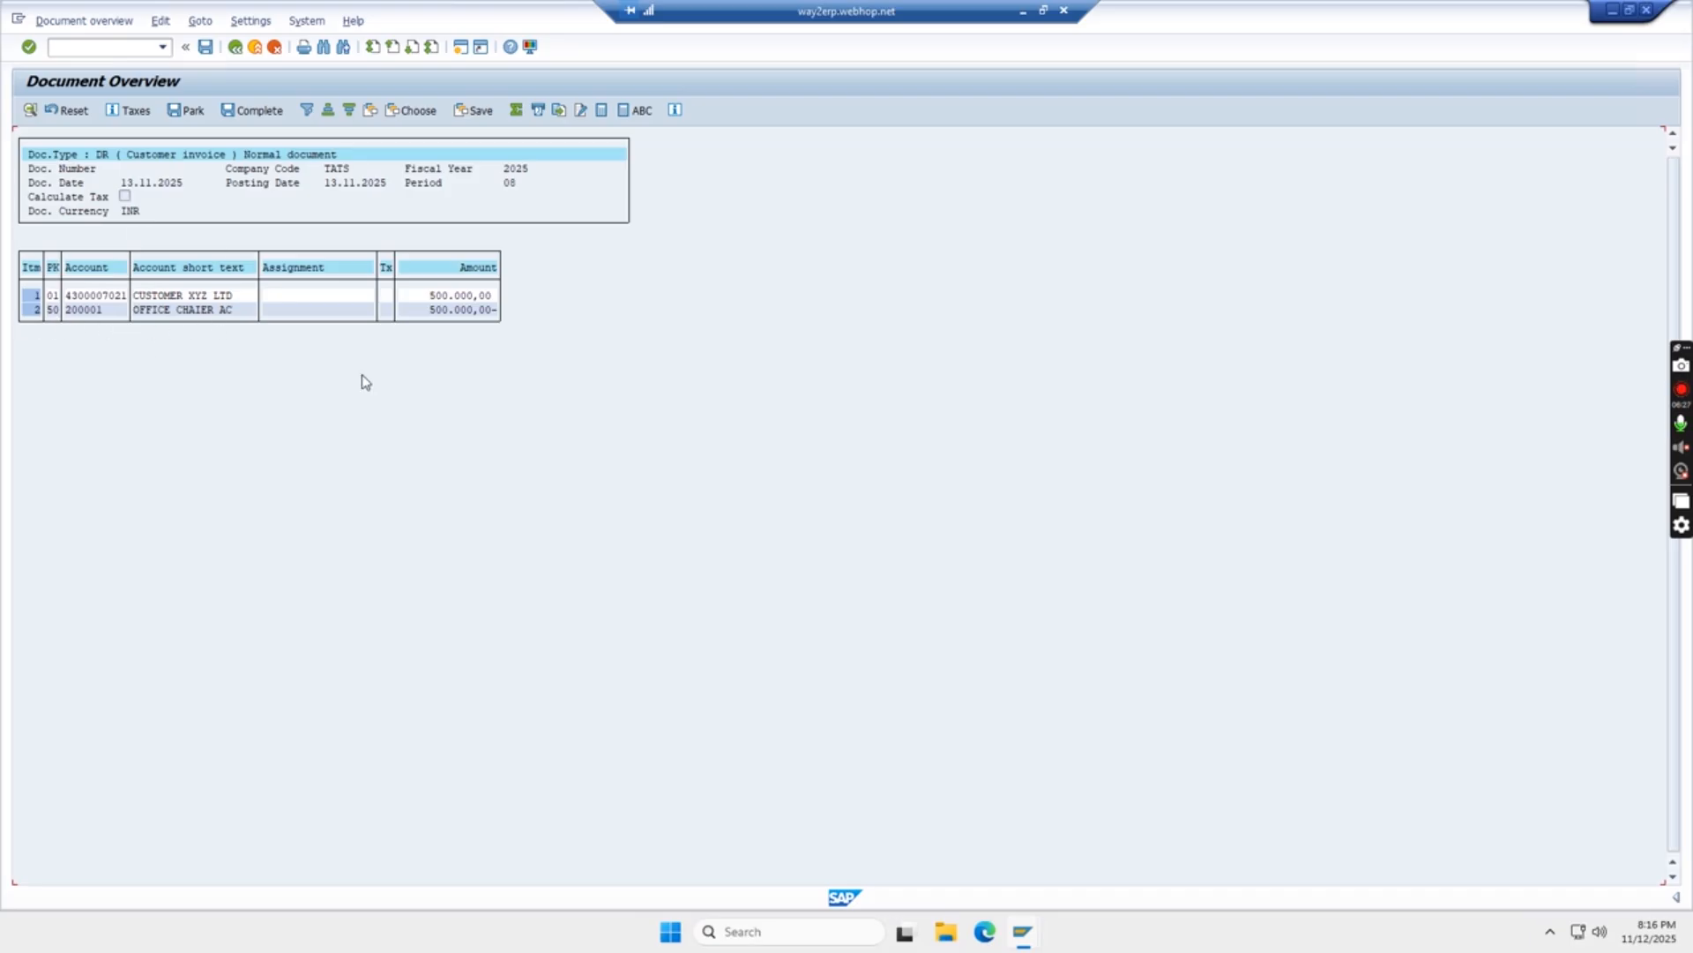
Post the second invoice, creating document 12 in company code TATS
left_click(203, 51)
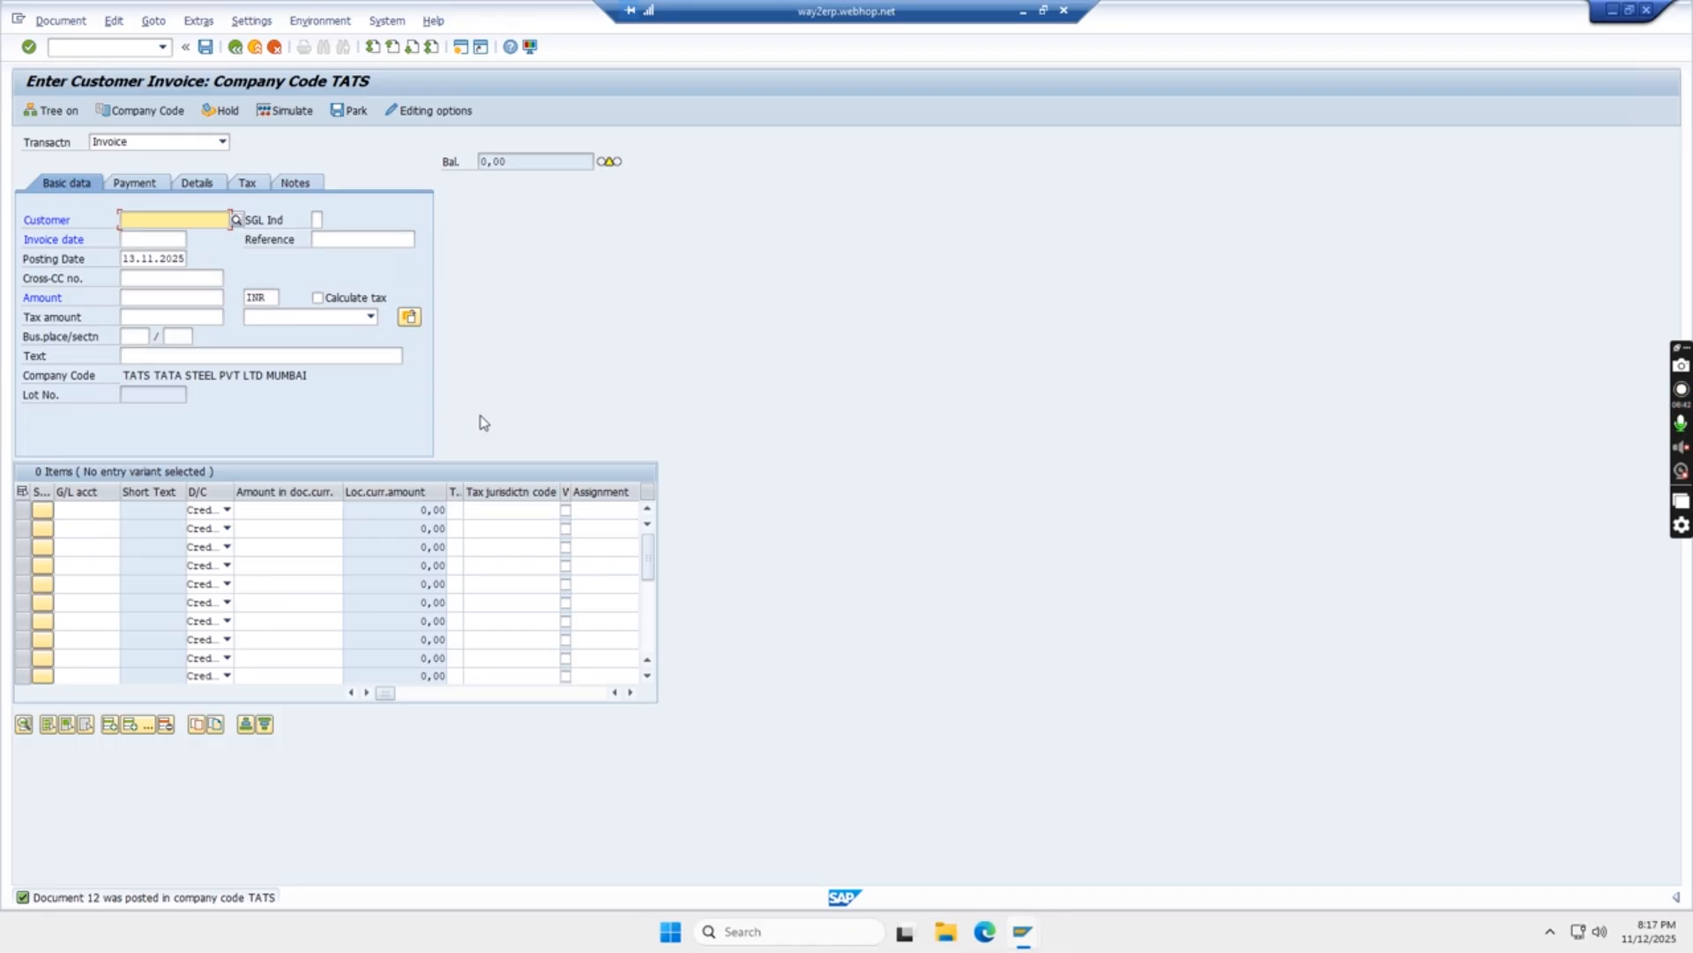
left_click(1022, 22)
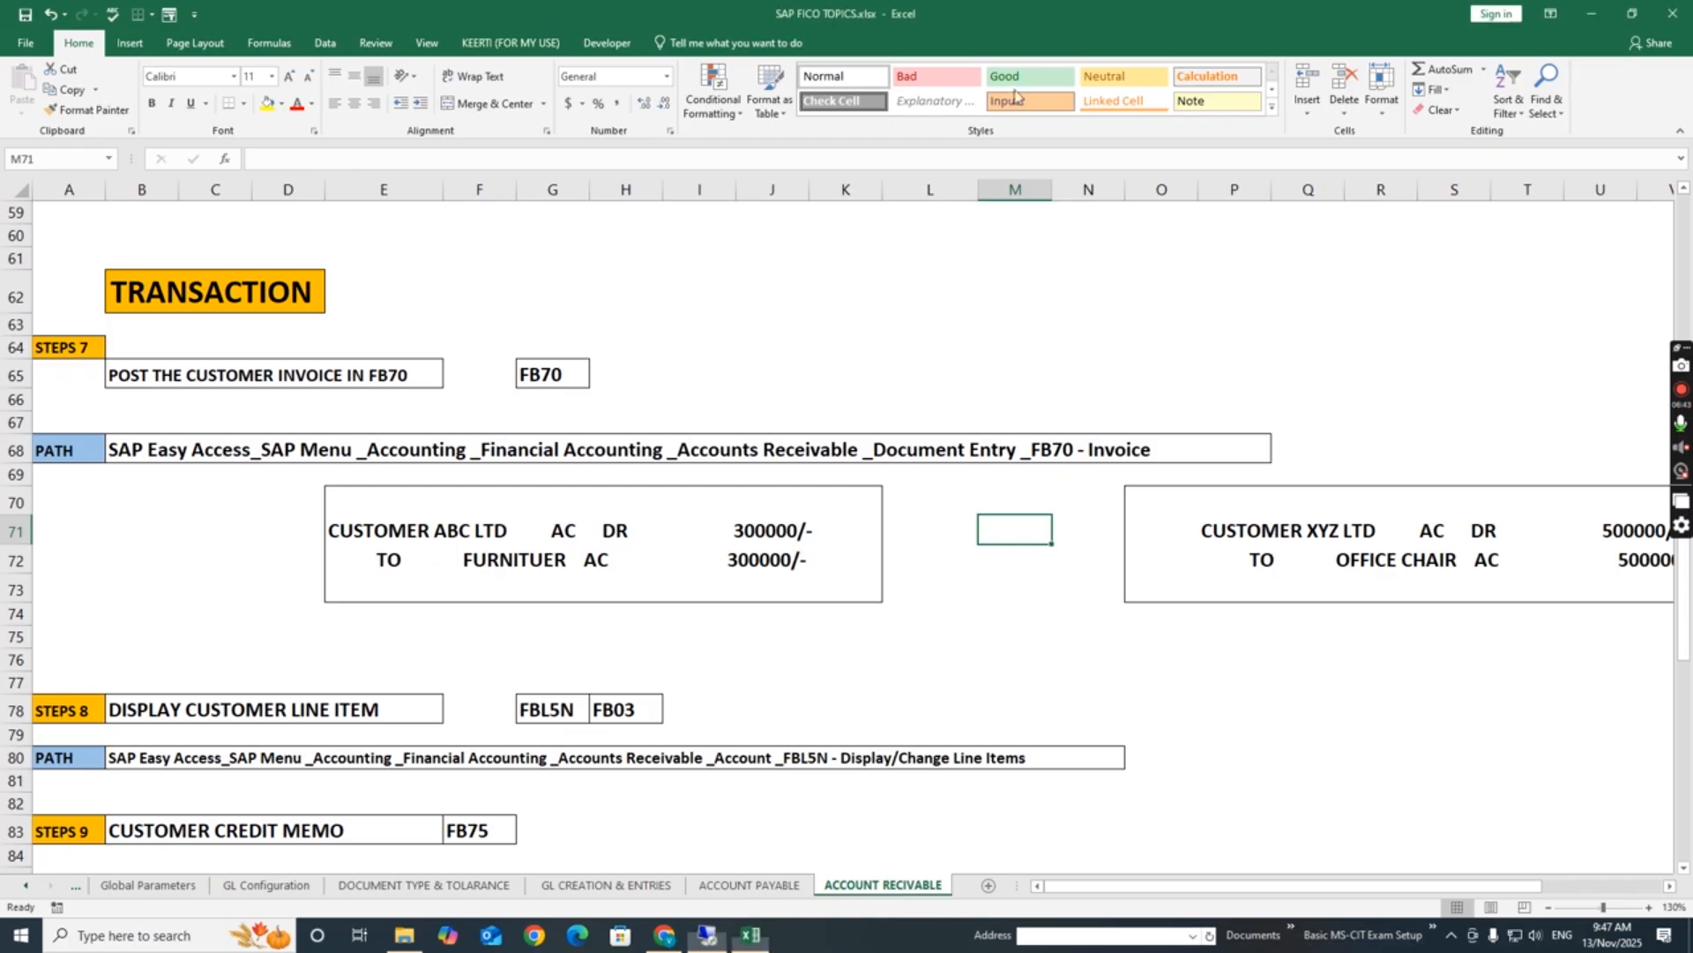
left_click(934, 555)
left_click_drag(1682, 621, 1688, 699)
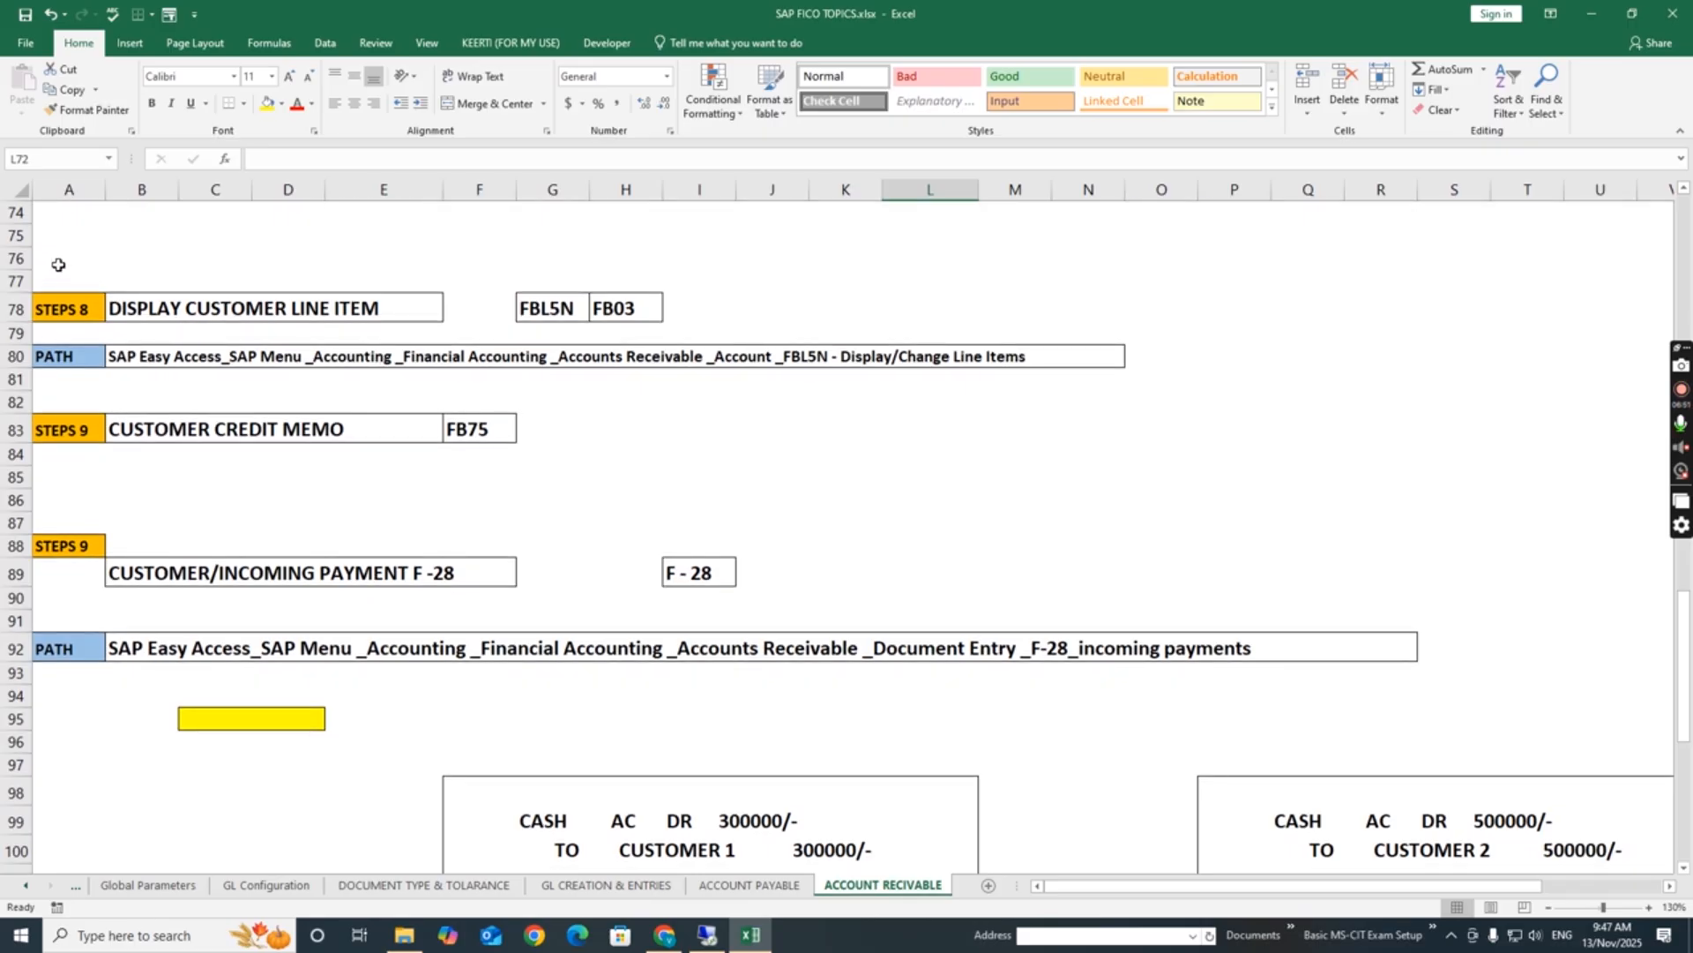
left_click(544, 315)
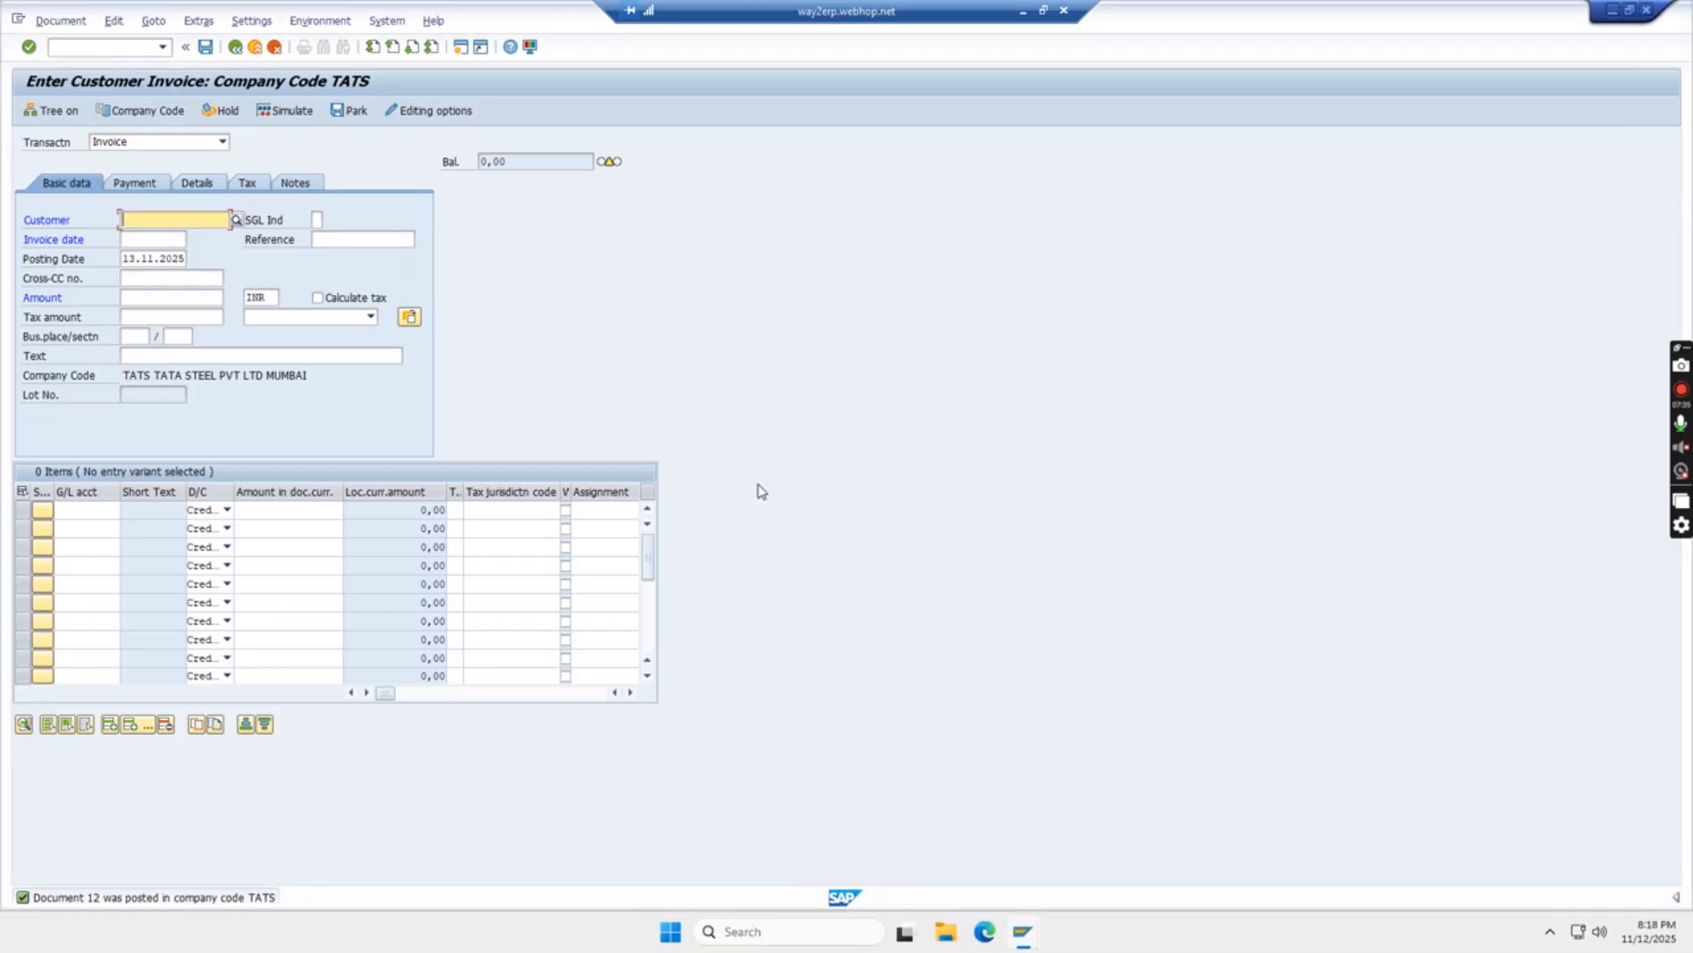
Leave invoice entry and start FB03 with the document number field cleared
left_click(761, 492)
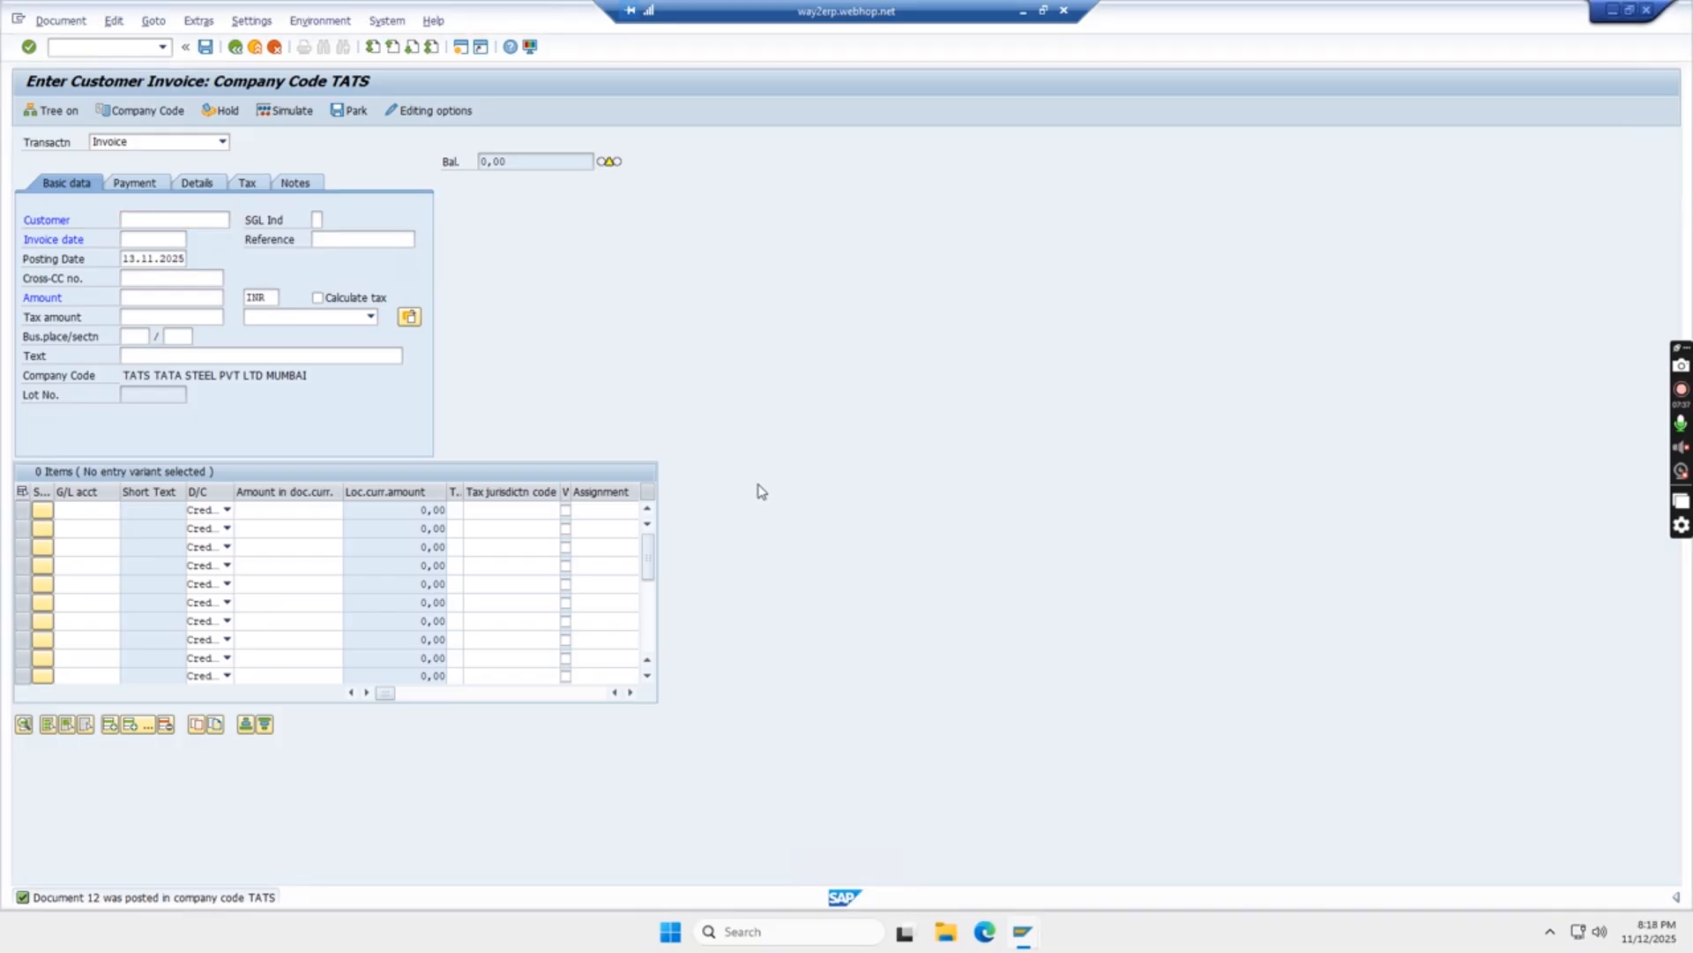
key("F3")
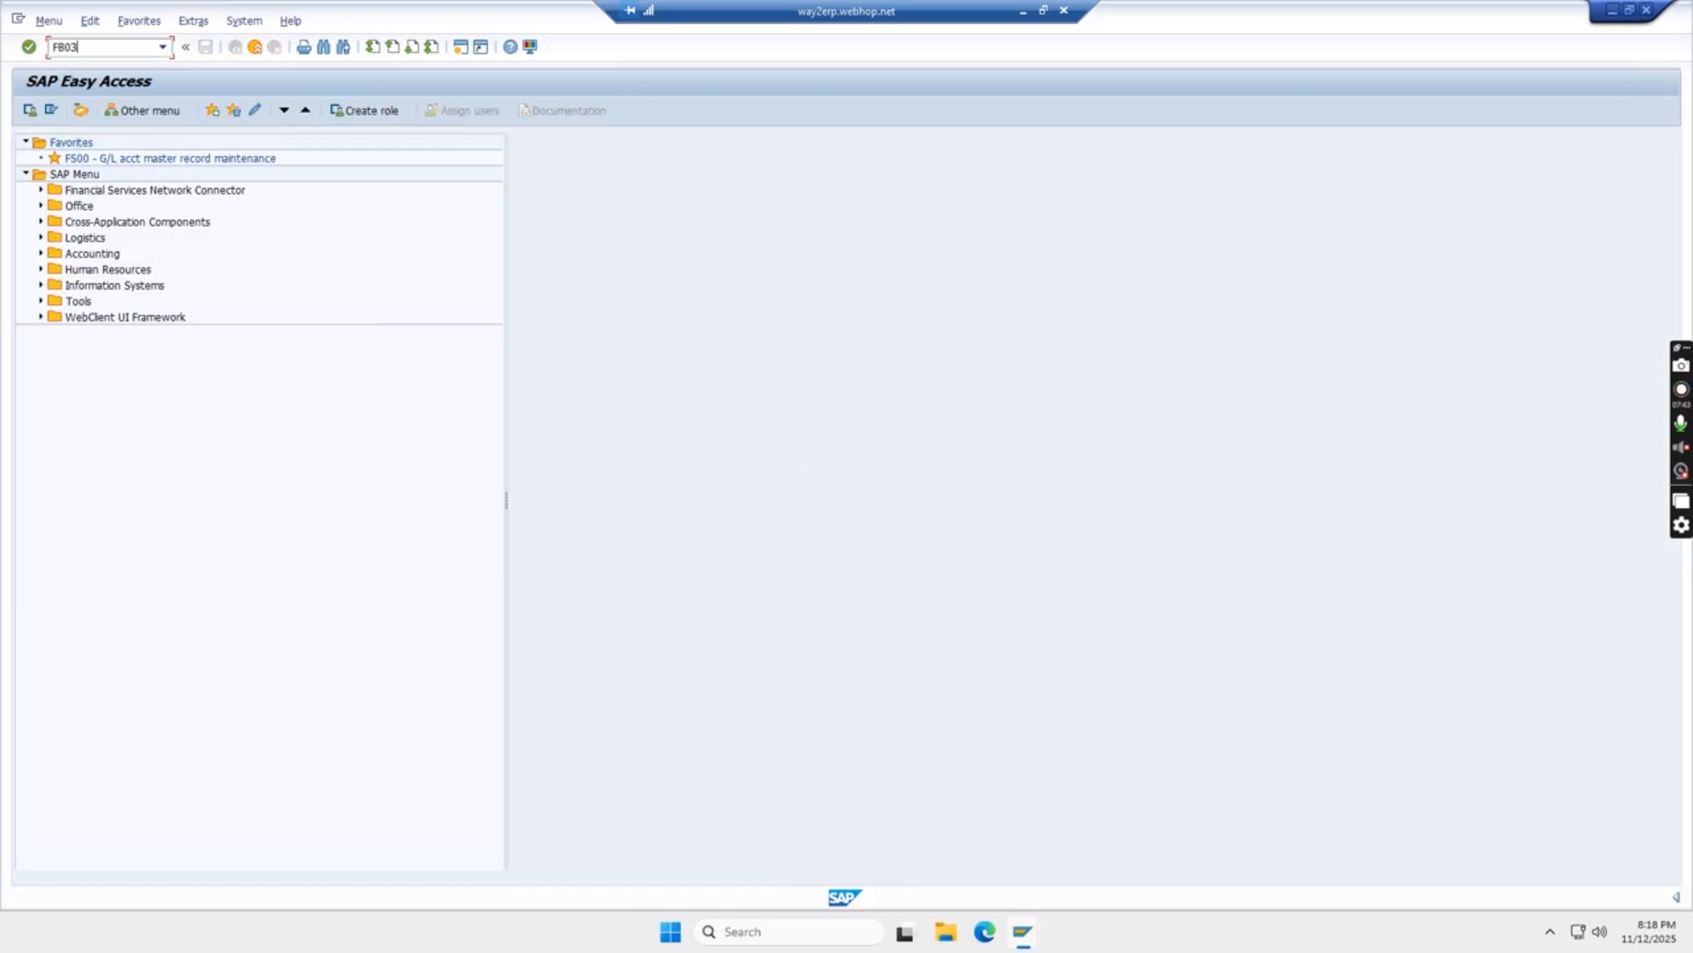
key("Return")
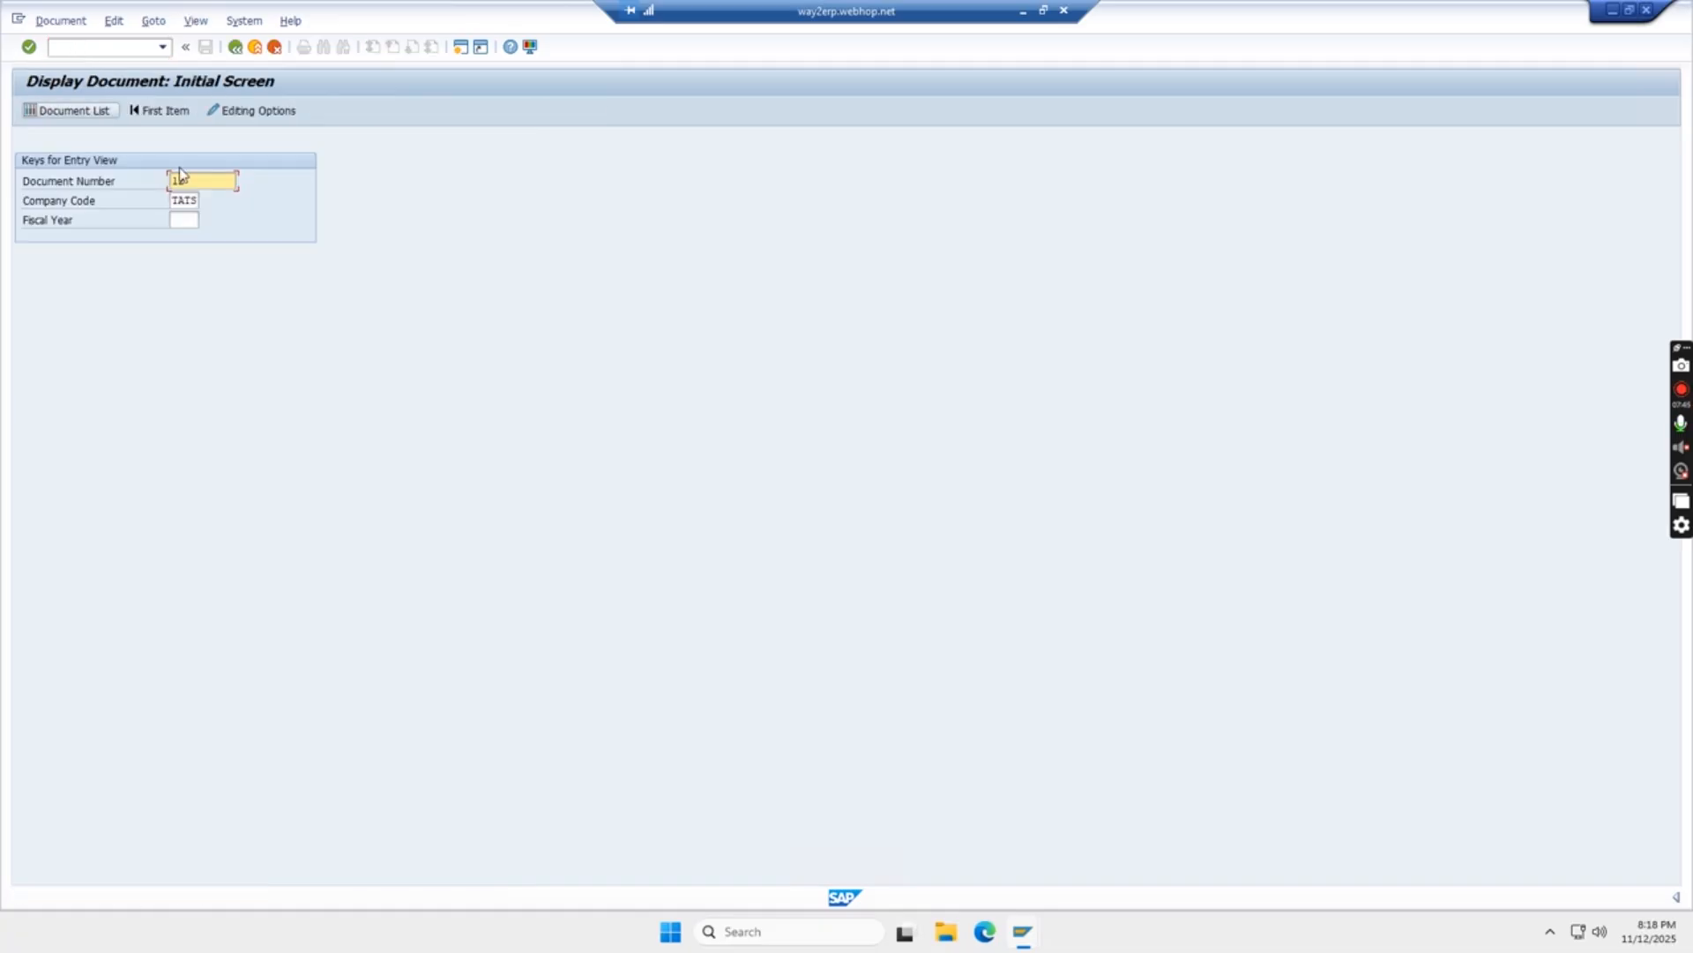
left_click_drag(208, 180, 97, 188)
key("BackSpace")
Run the Document List for TATS, showing 32 items including documents 11 and 12
left_click(77, 115)
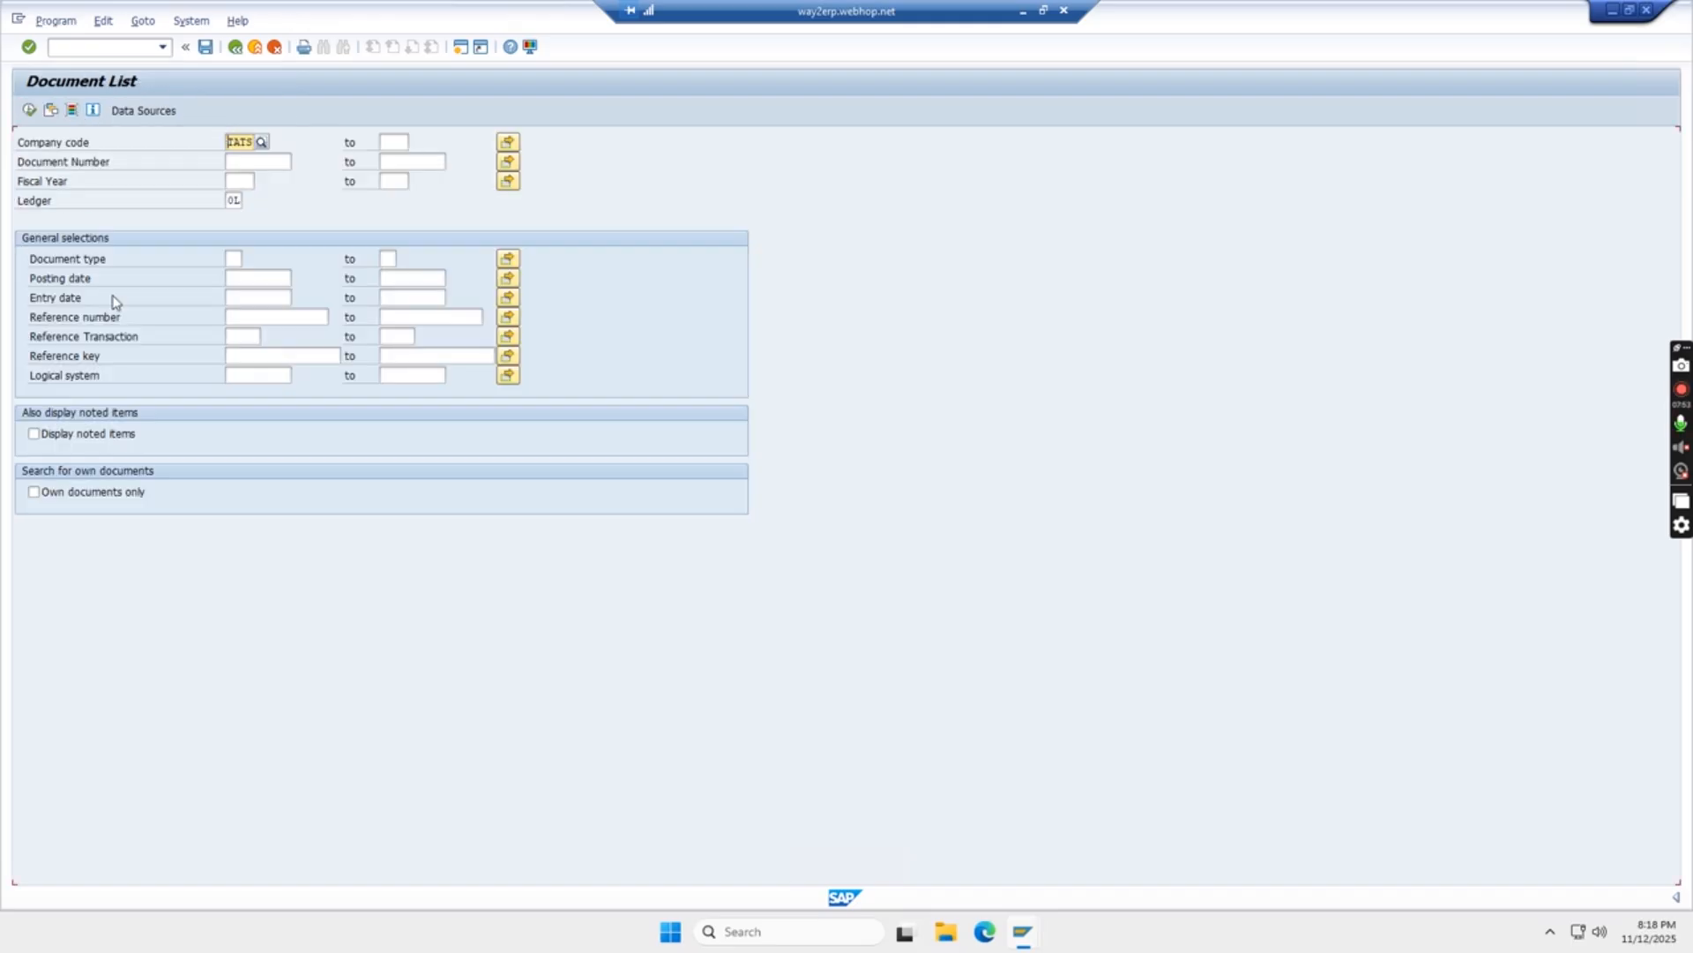
left_click(29, 111)
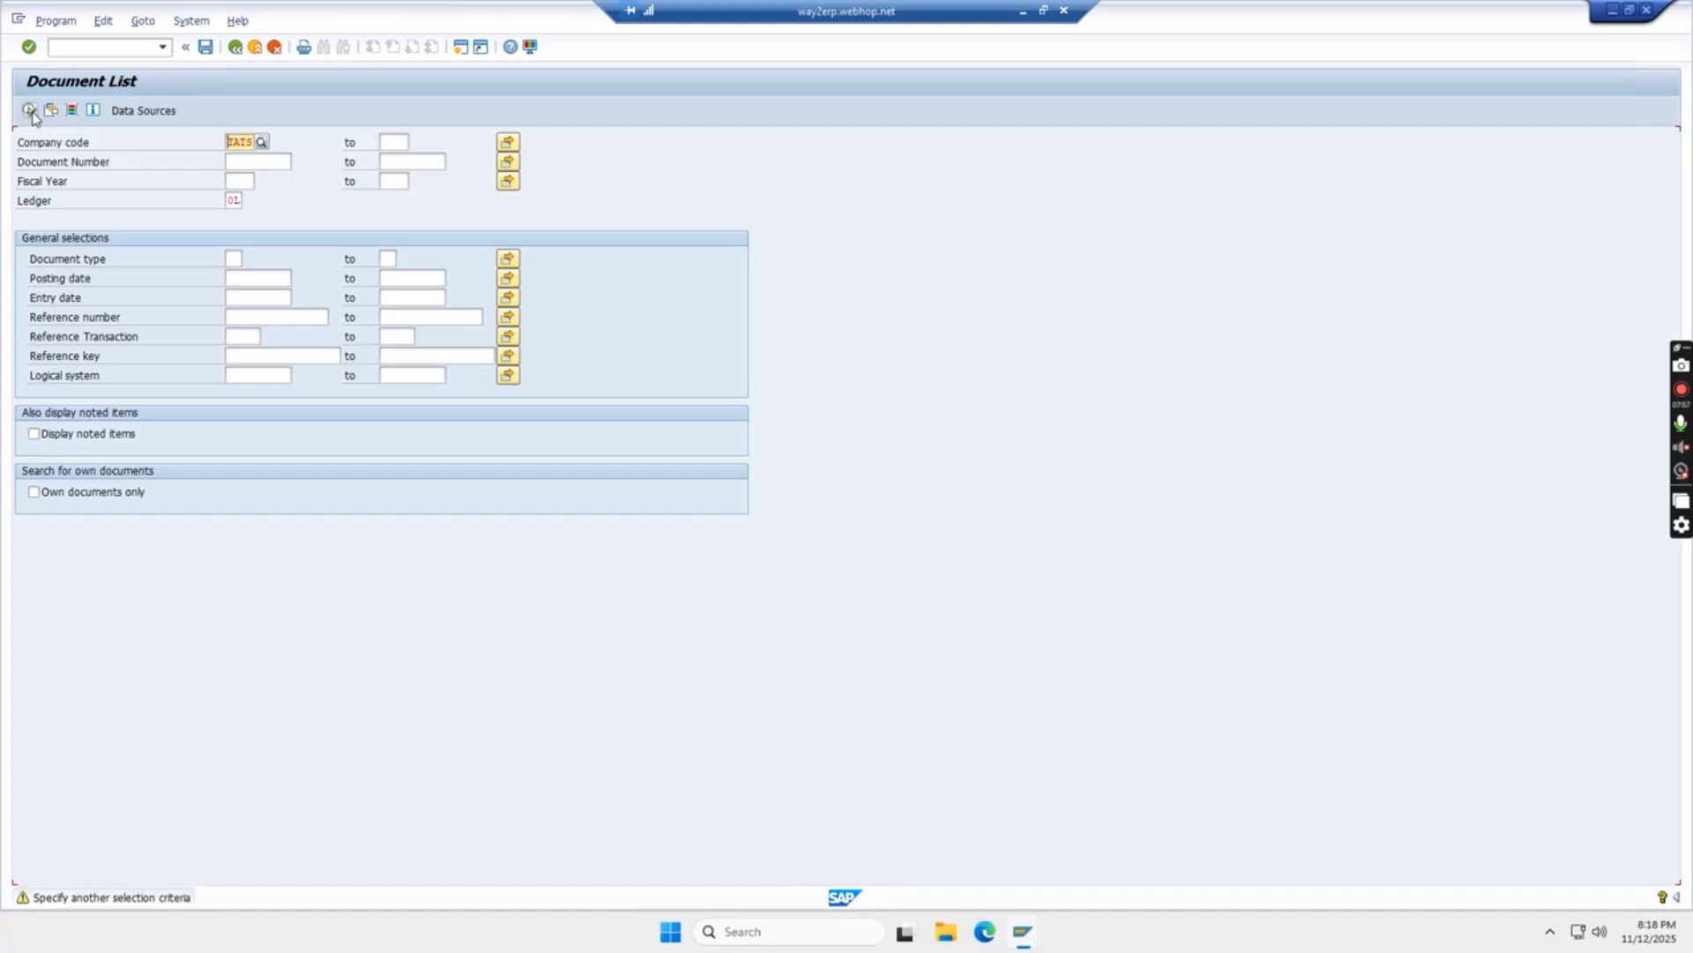
left_click(30, 111)
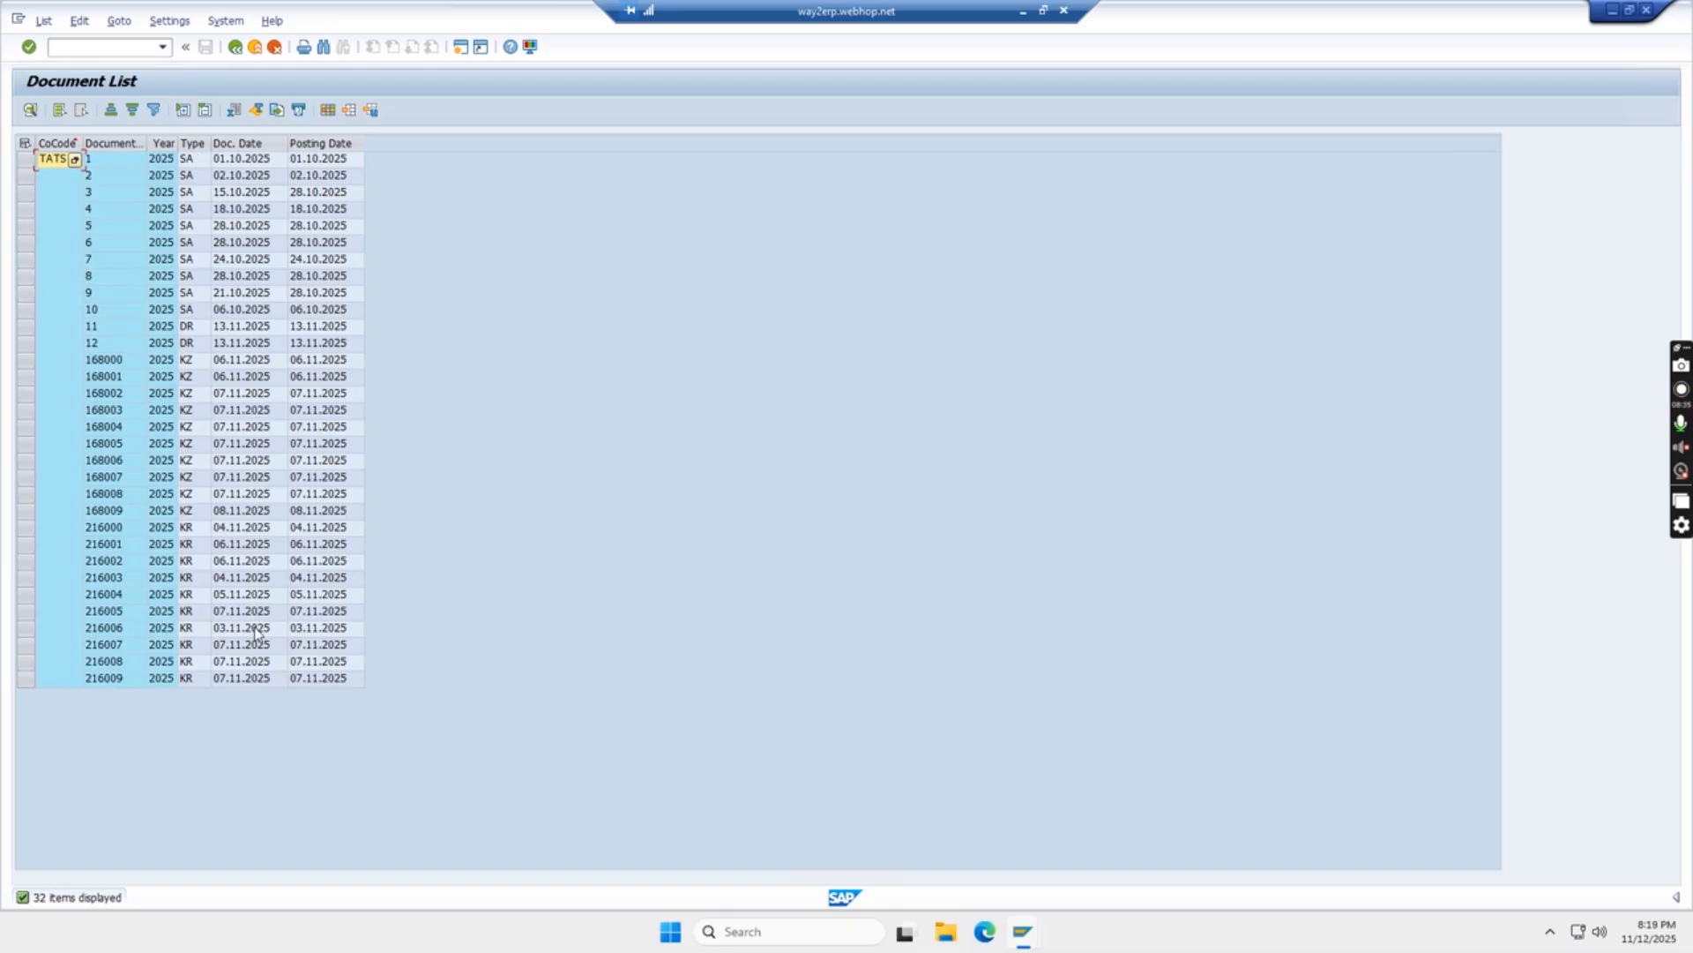
Open document 11 and check its 300,000 INR postings in the general ledger and entry views
double_click(193, 331)
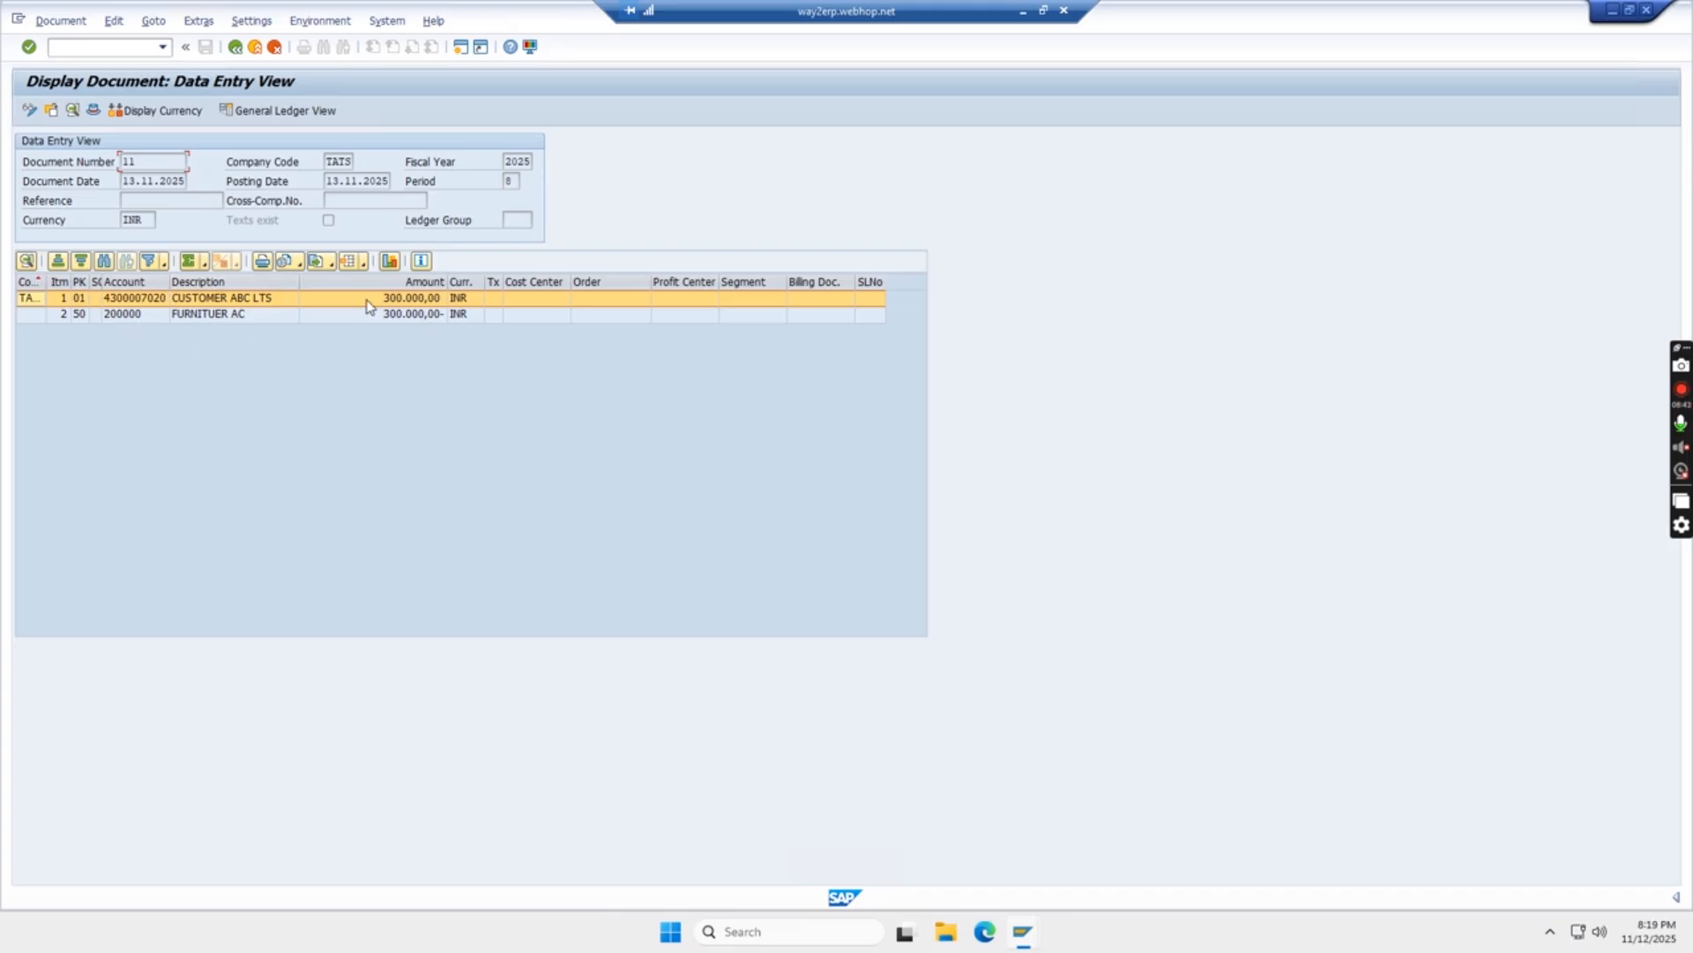
left_click(267, 112)
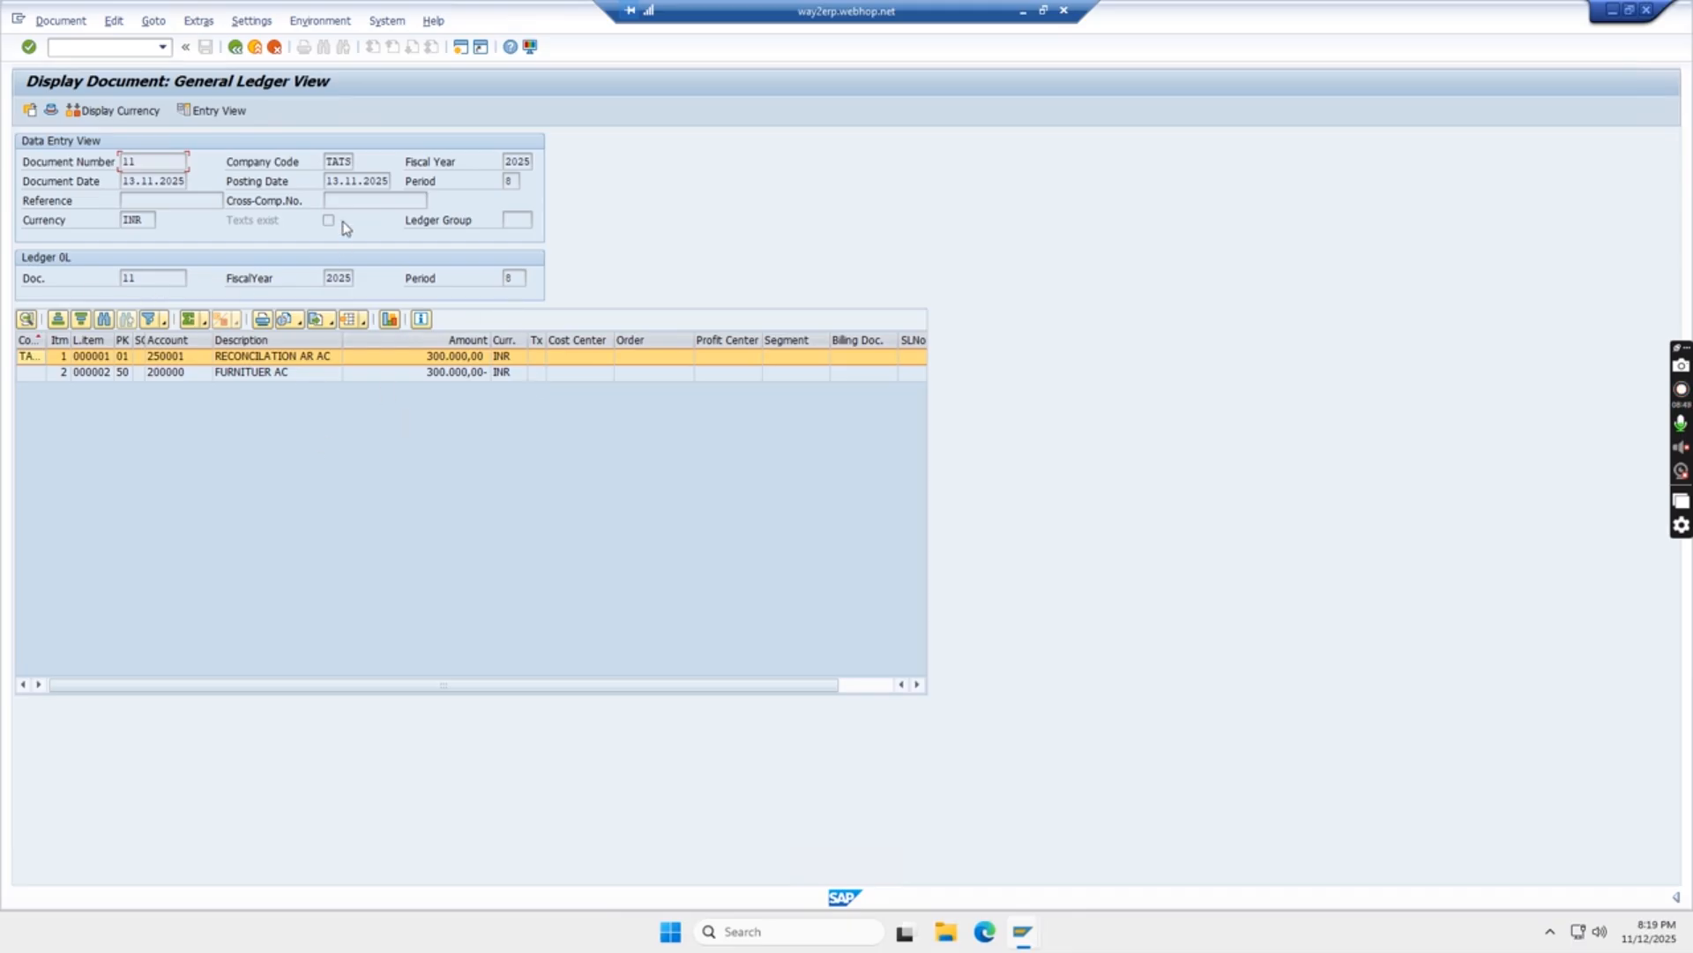
left_click(227, 113)
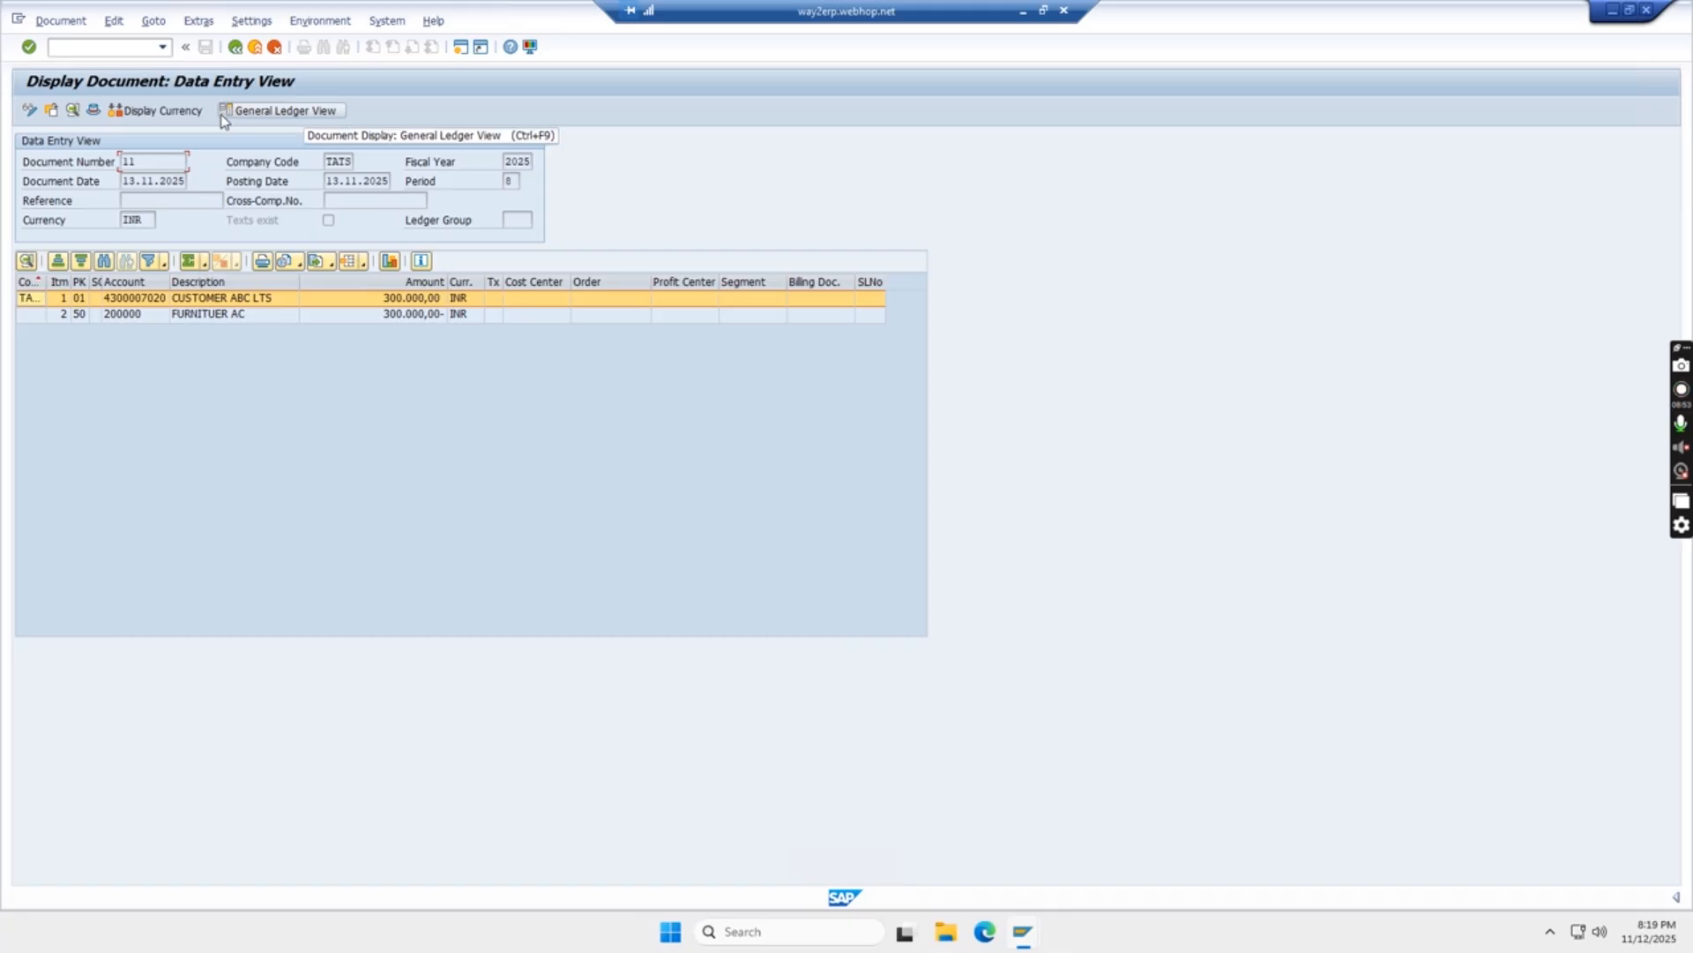
Go back through the document list to the document display start screen
left_click(236, 49)
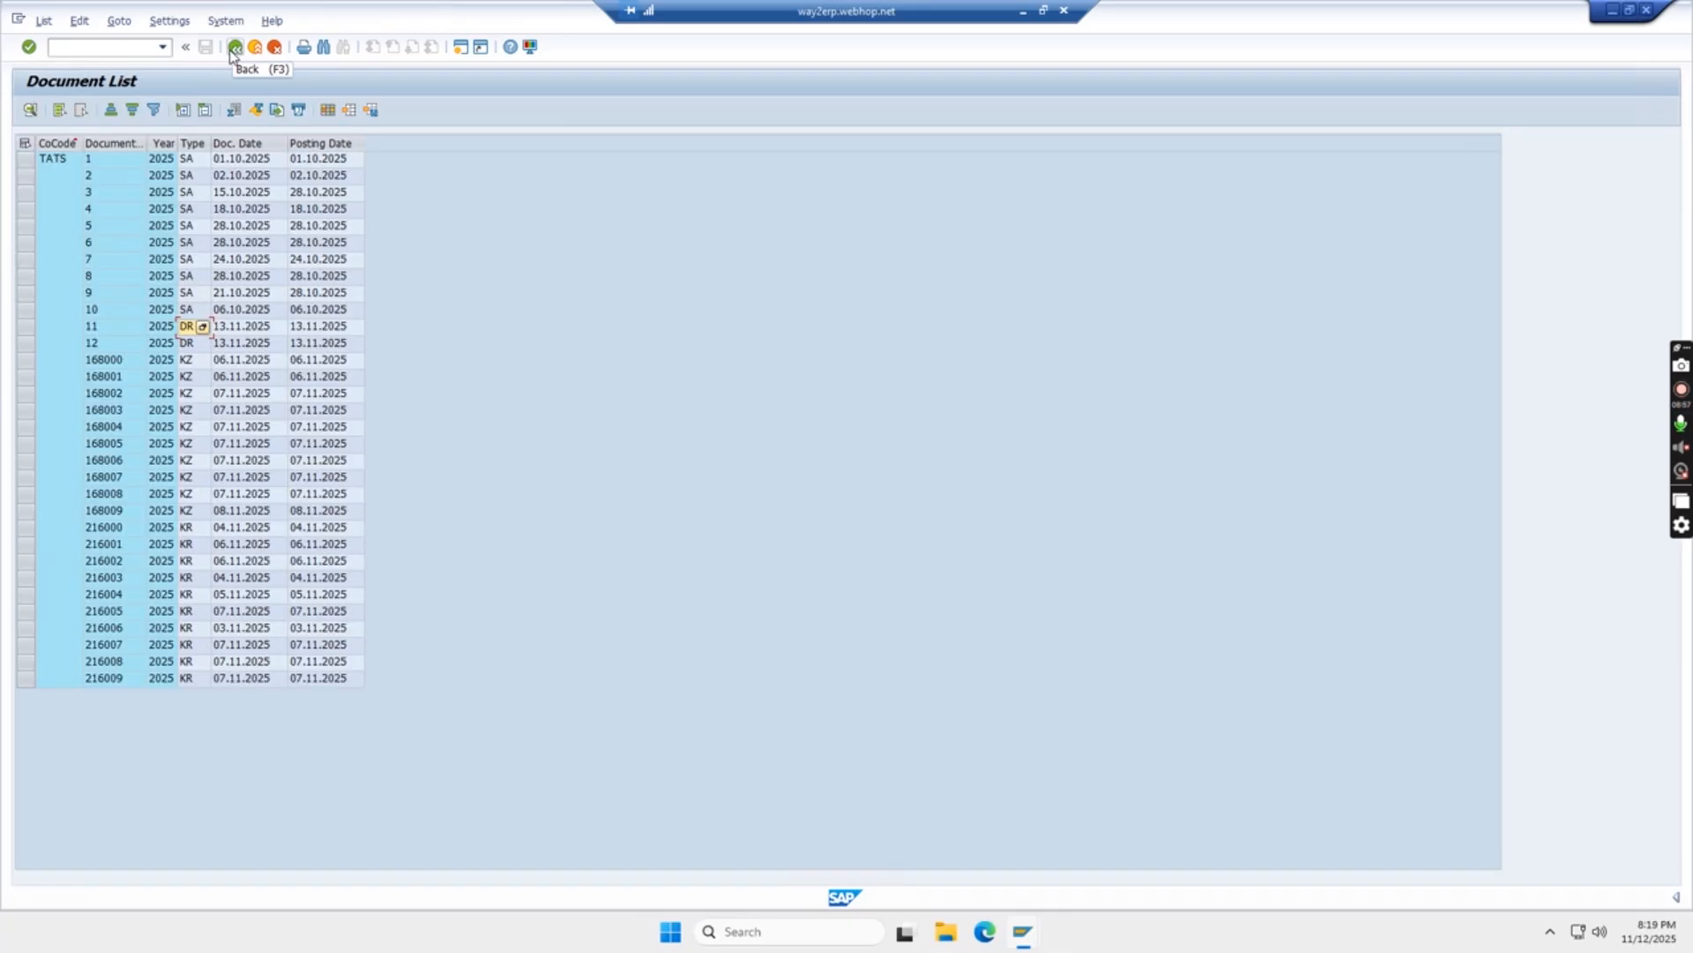
left_click(236, 51)
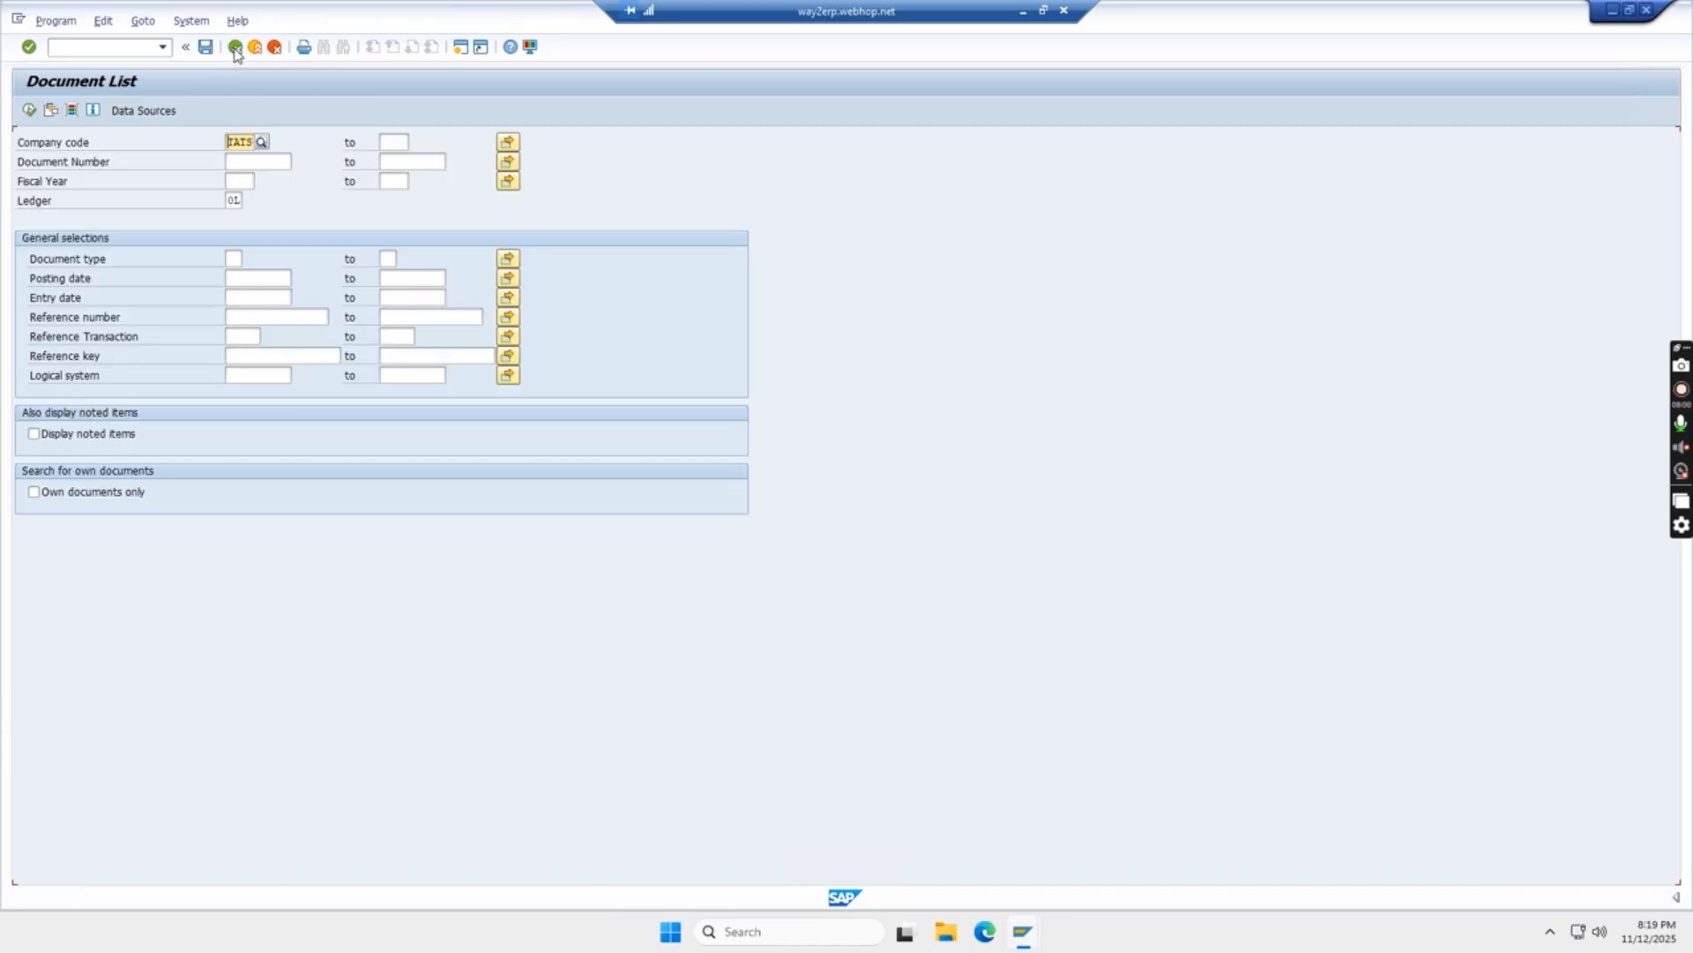
left_click(236, 51)
From the main menu, launch FBL5N under Accounting > Financial Accounting > Accounts Receivable > Account
left_click(235, 51)
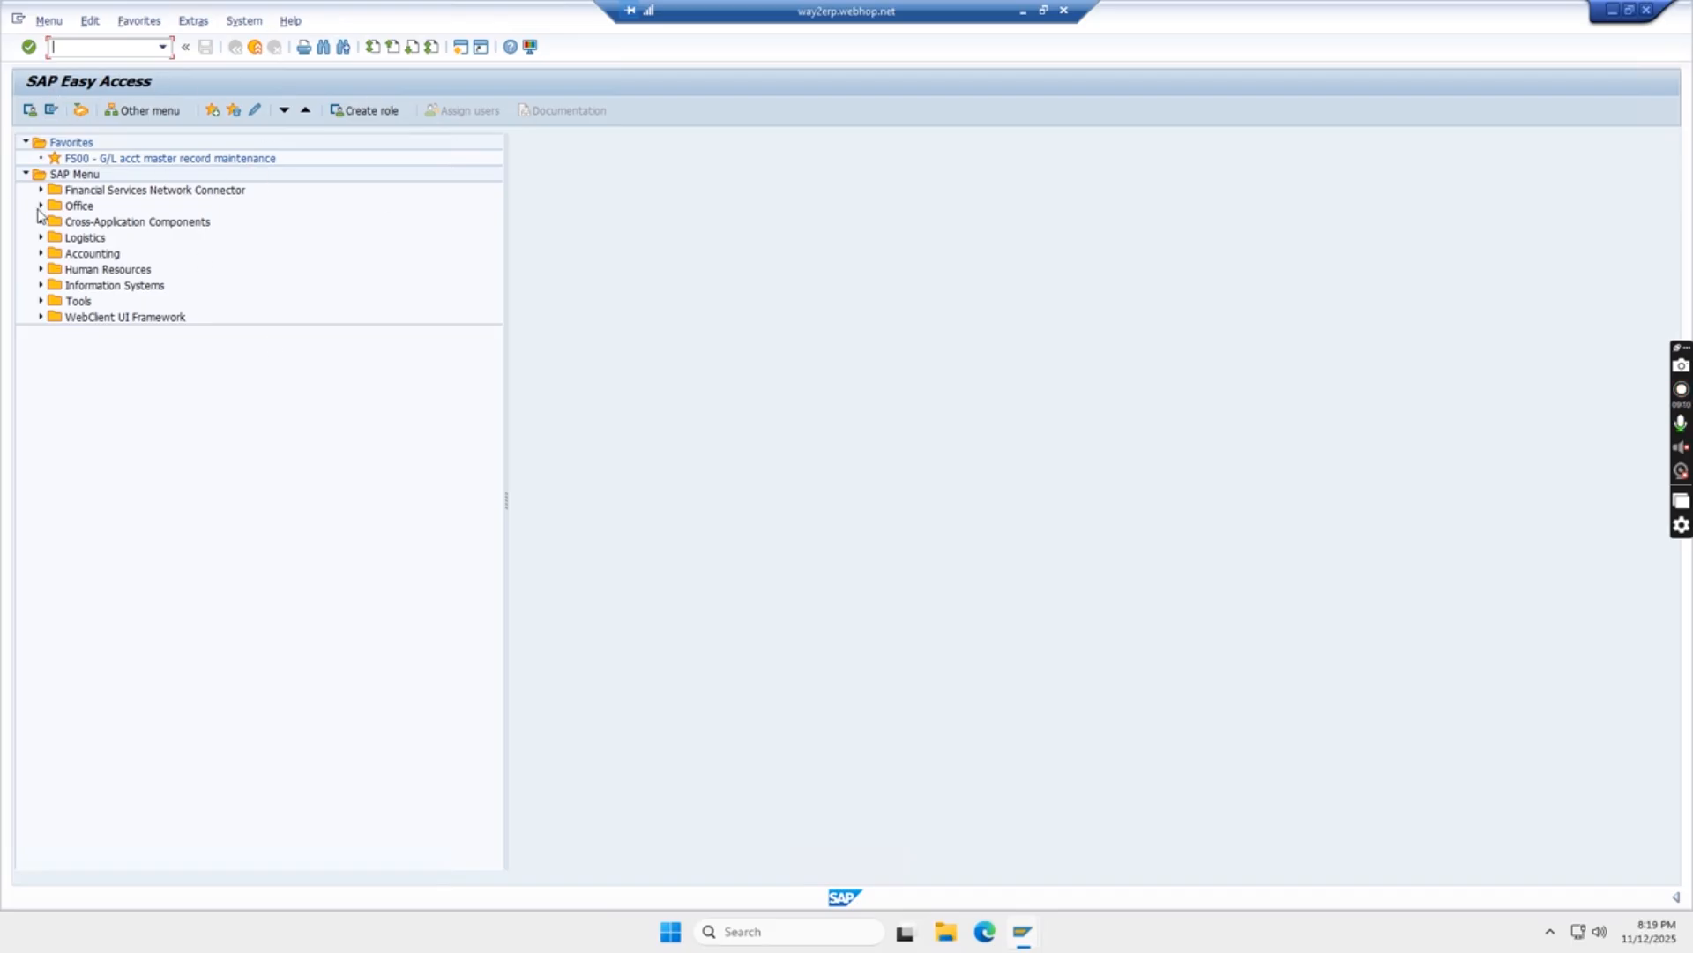
left_click(41, 253)
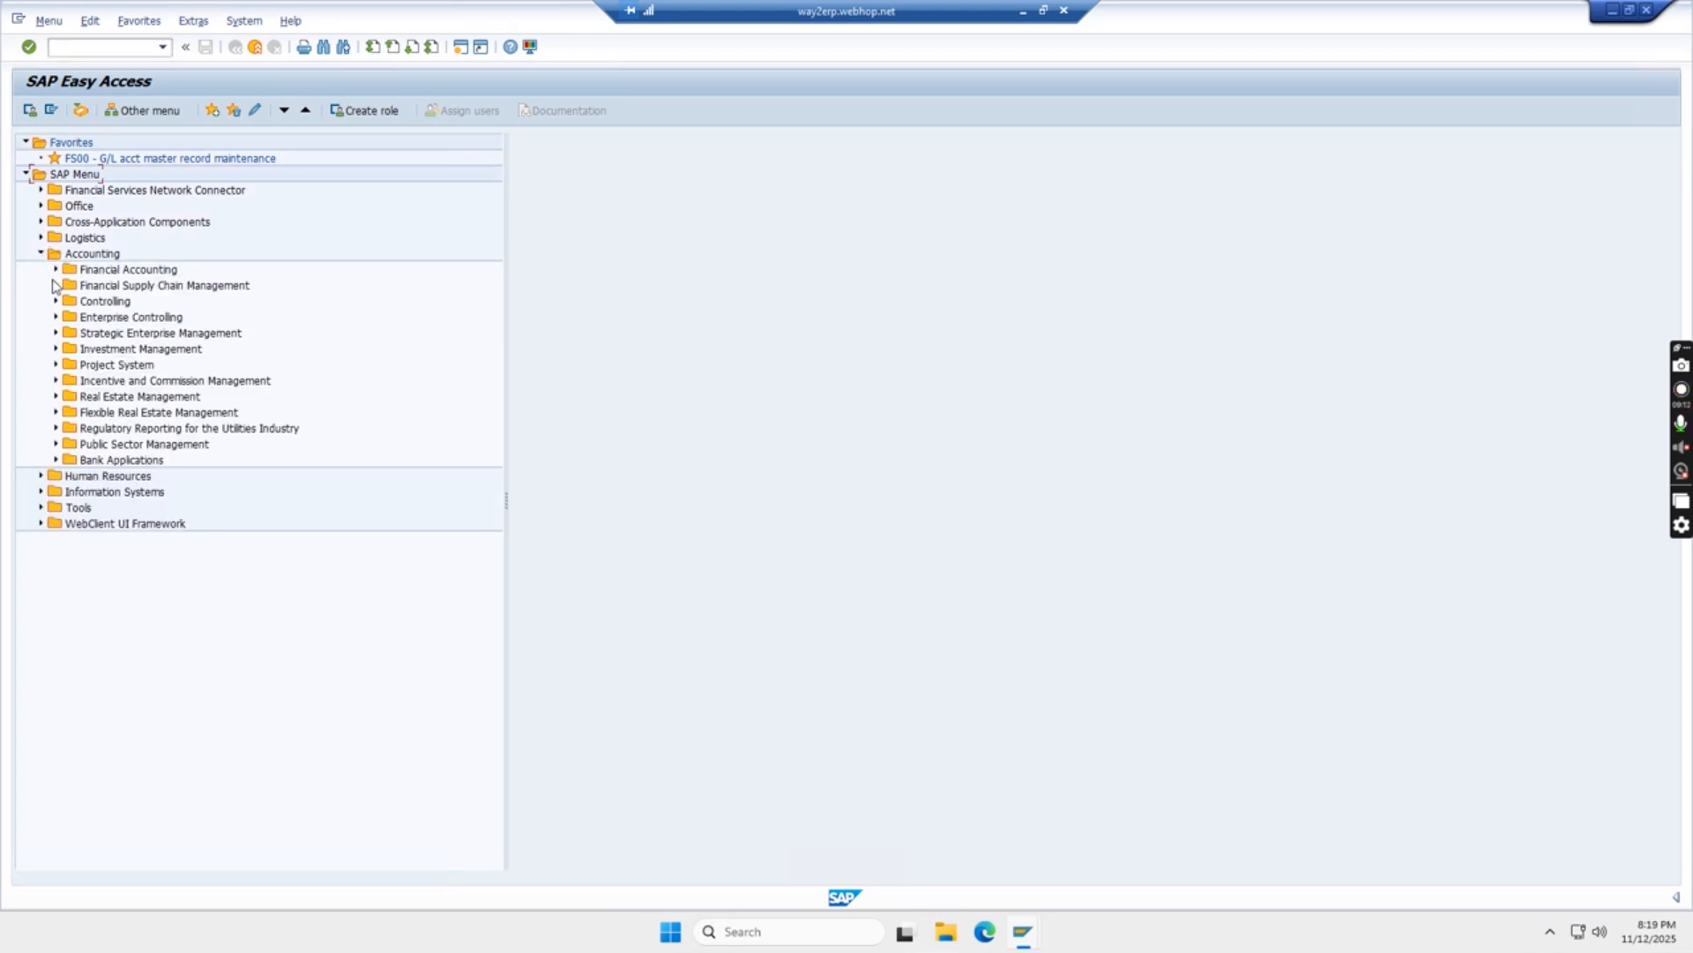
left_click(55, 270)
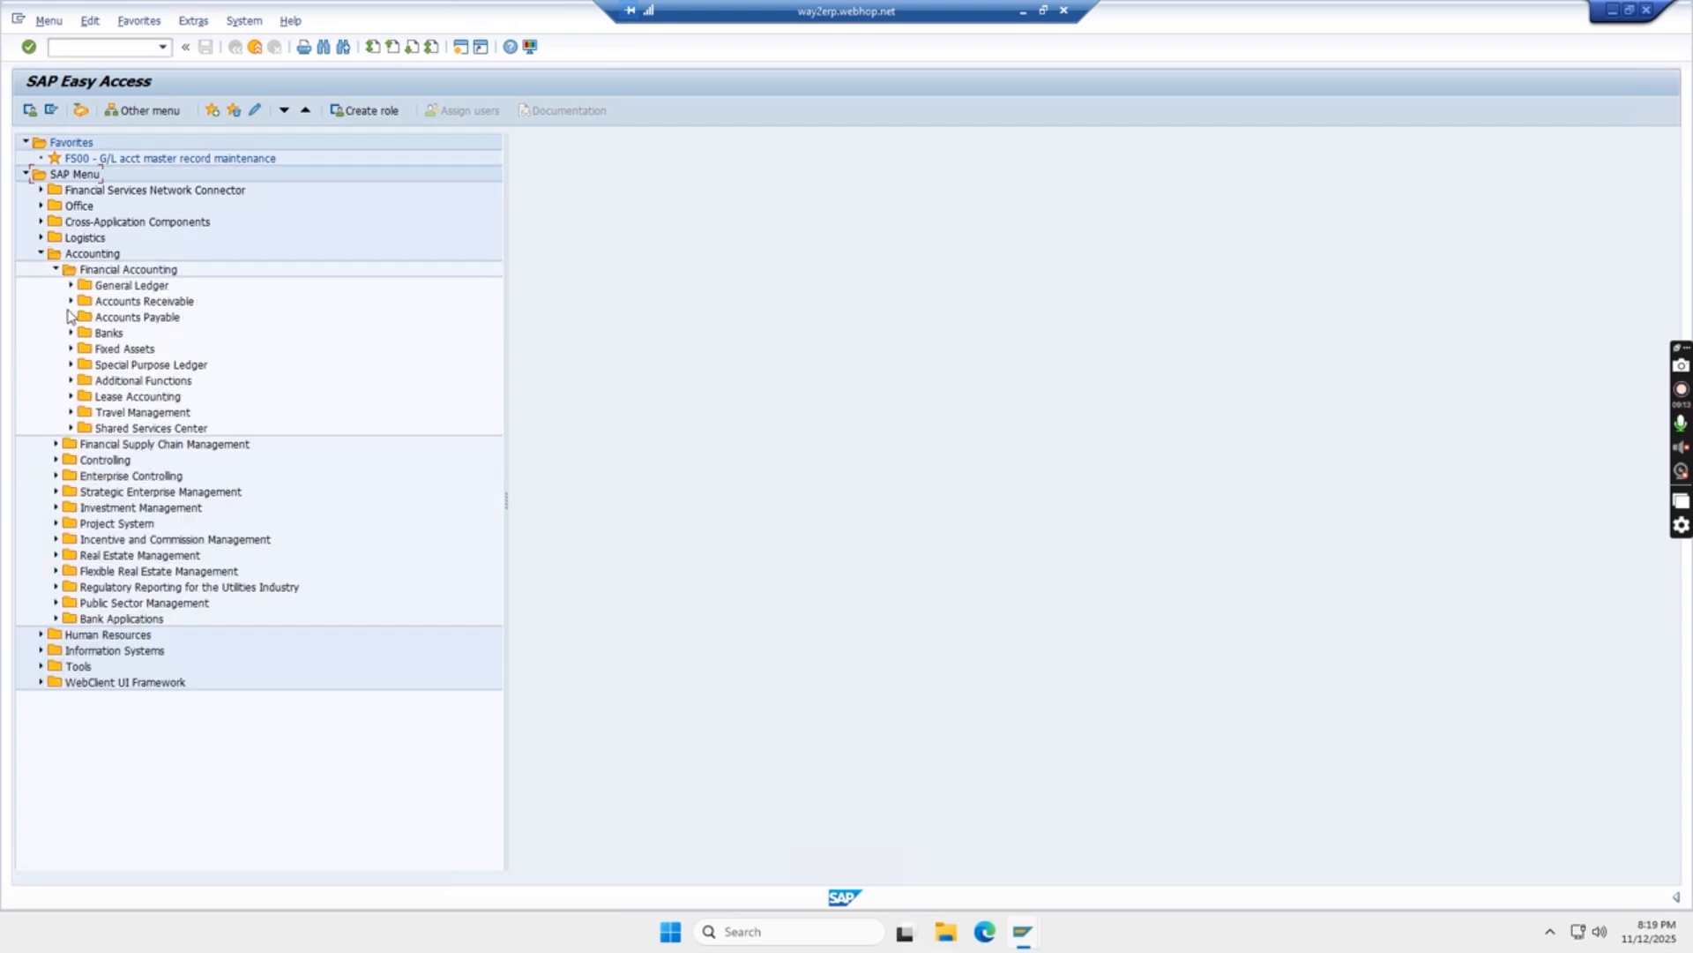
left_click(71, 302)
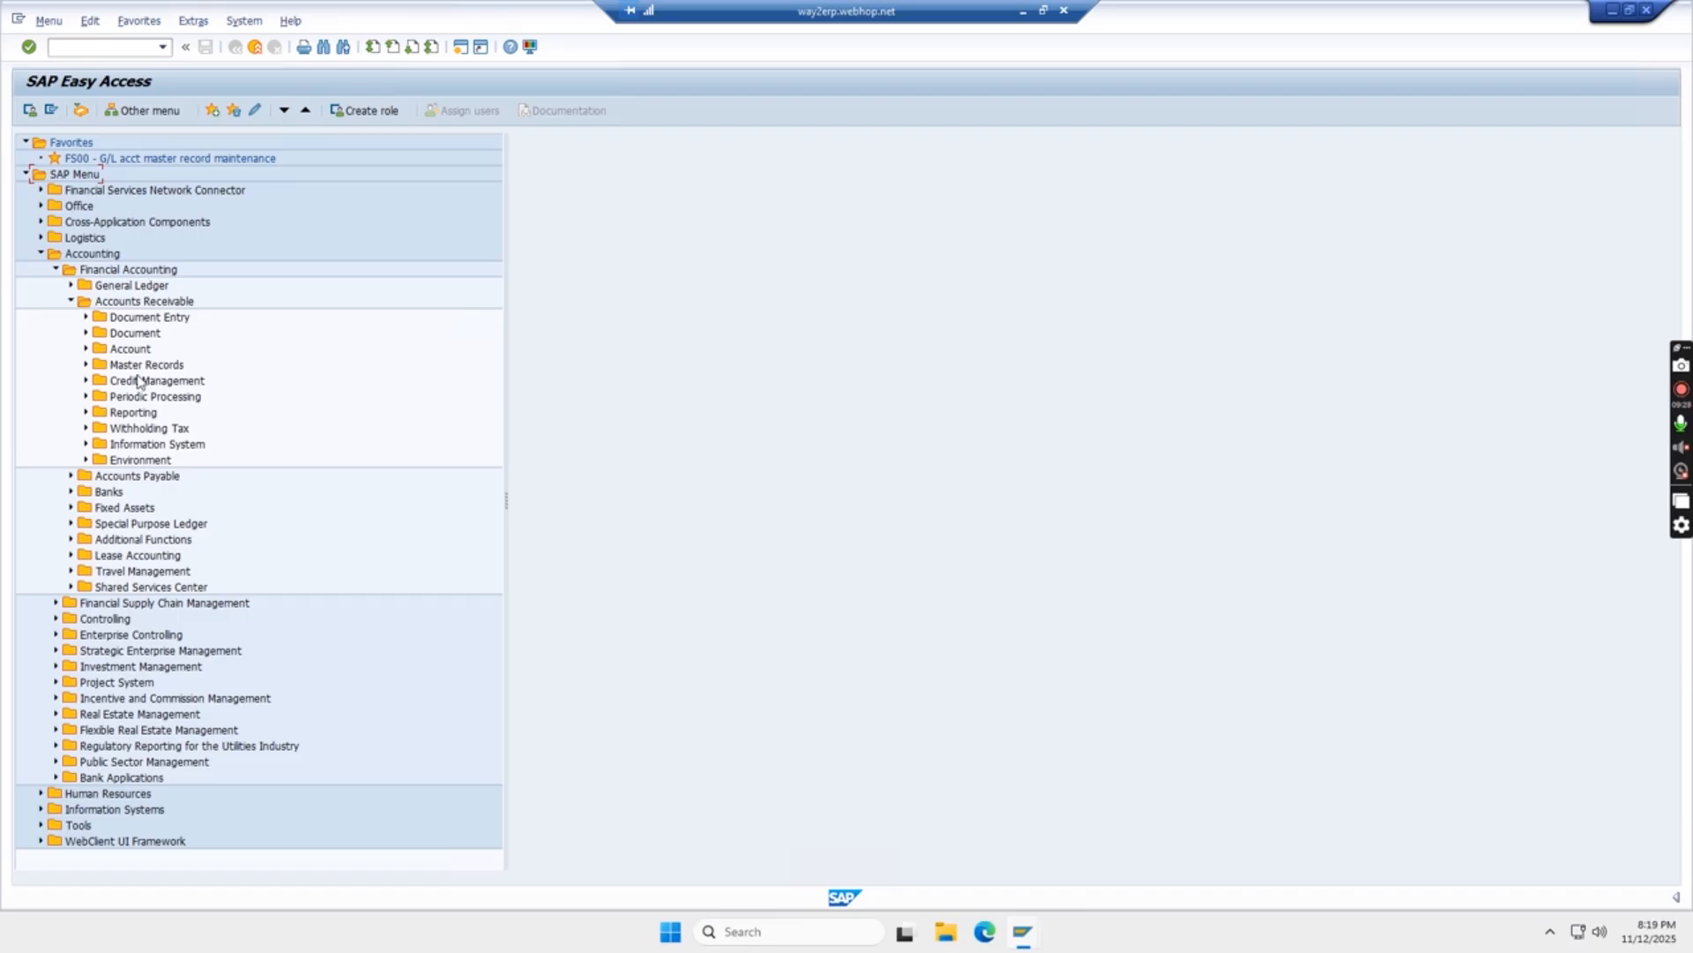
left_click(85, 348)
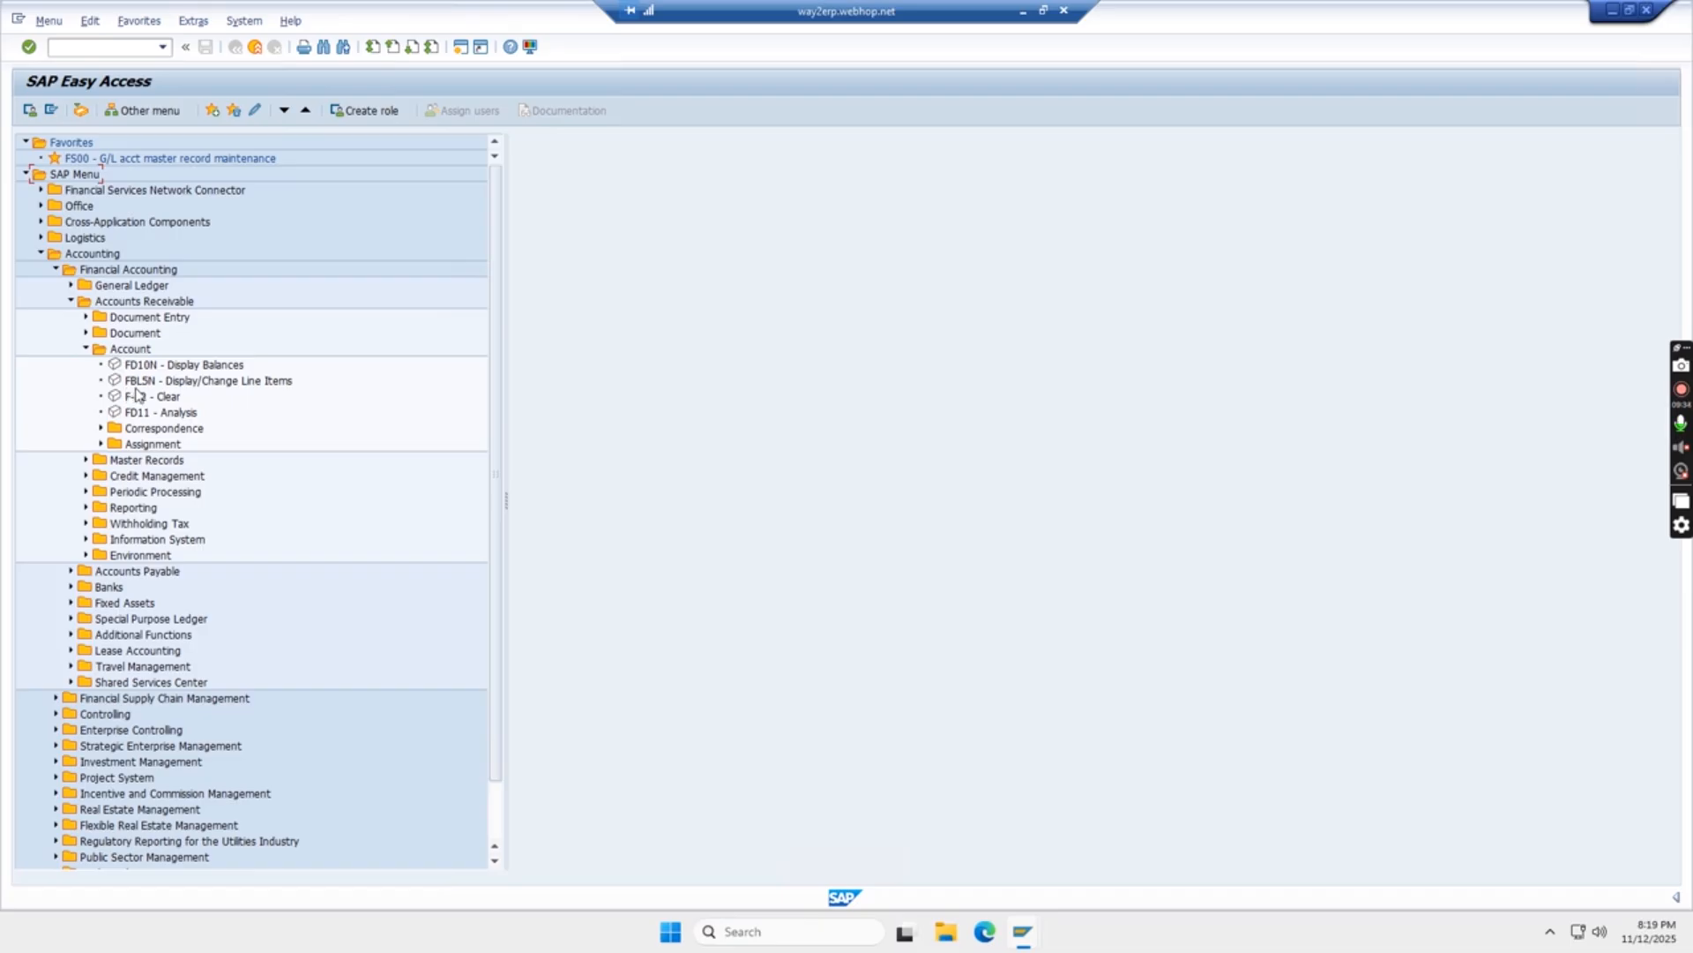
double_click(139, 382)
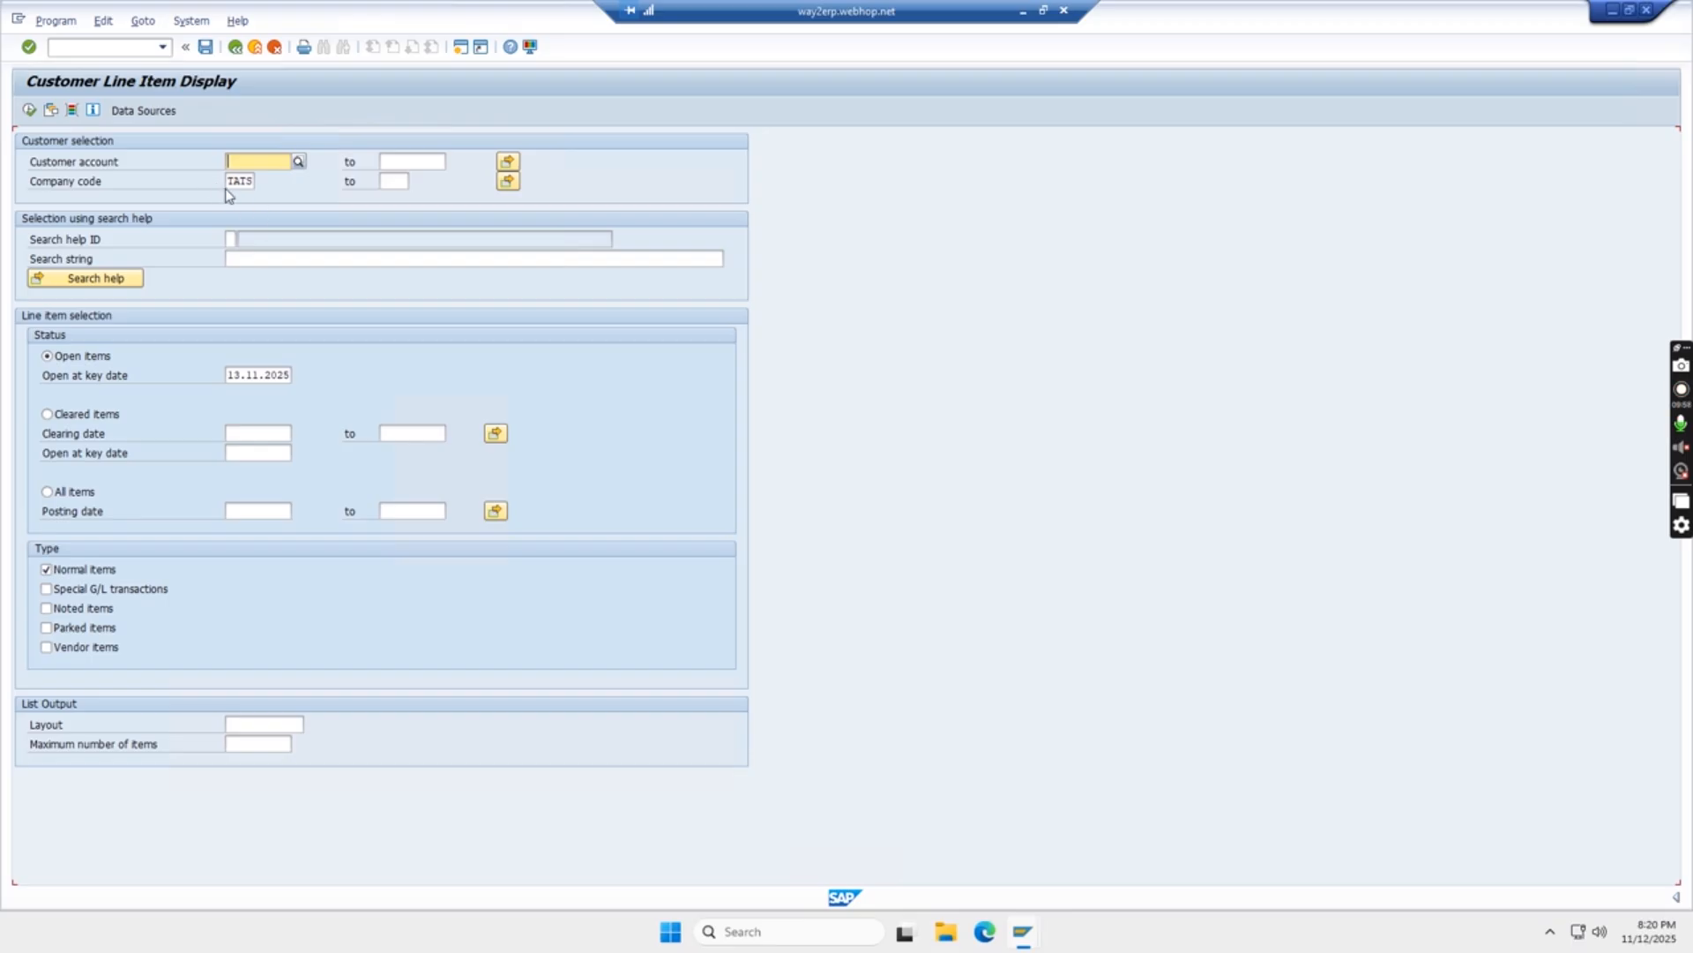
left_click(29, 109)
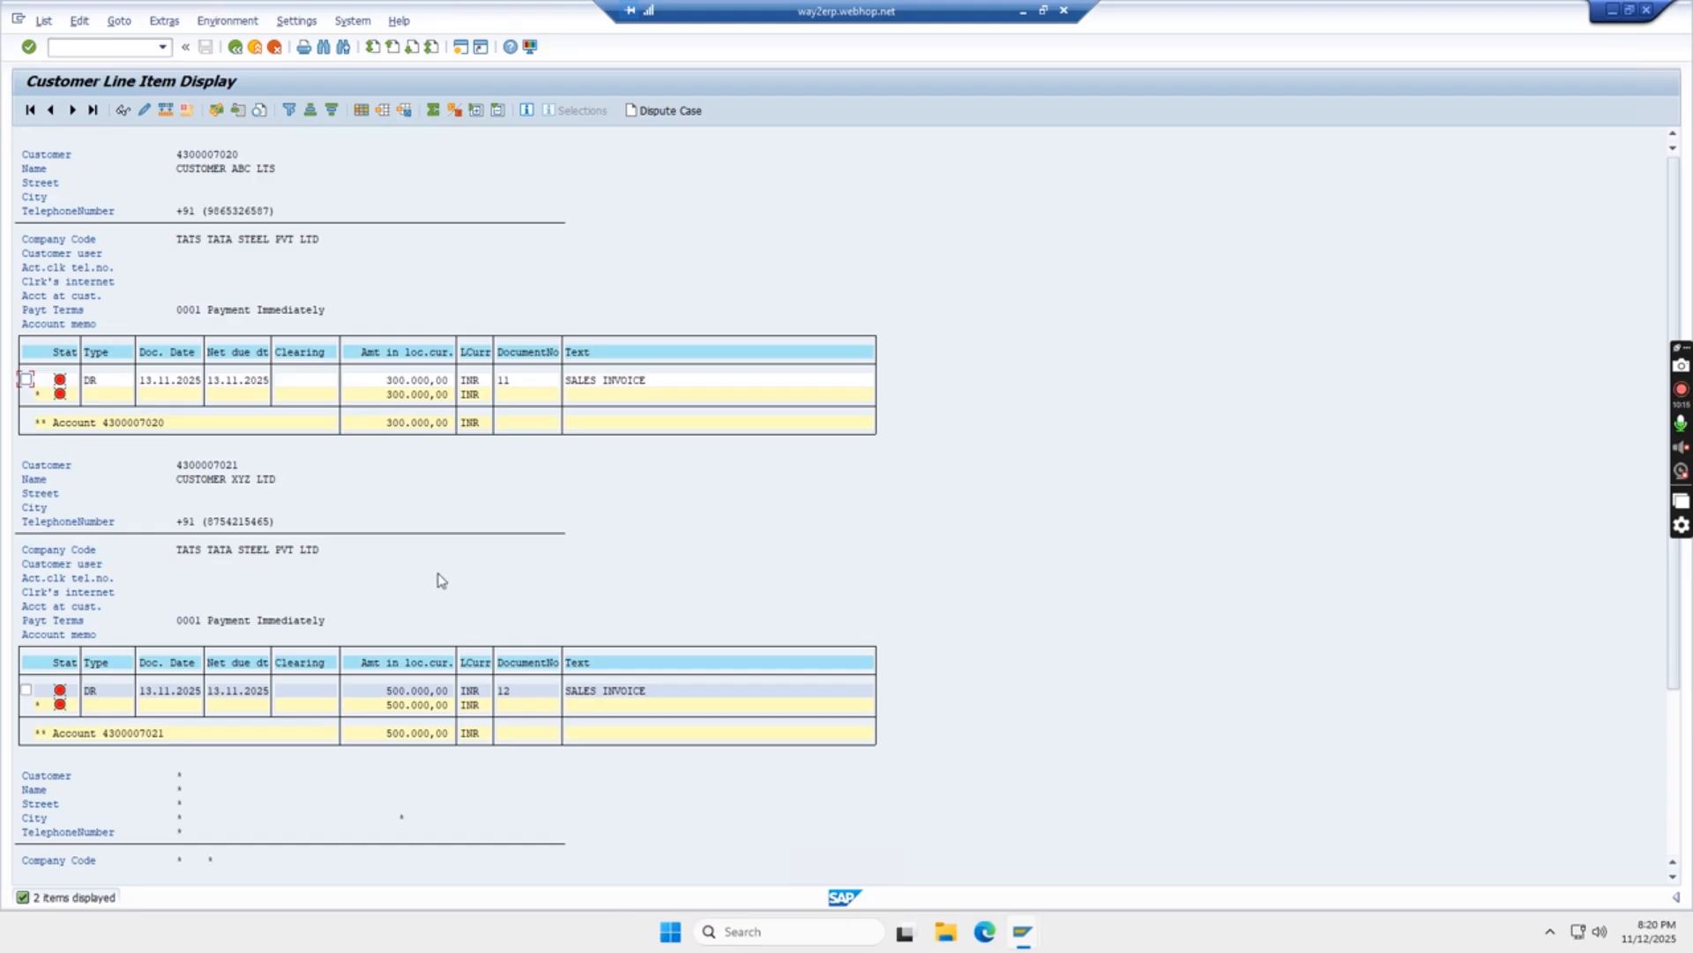
double_click(106, 422)
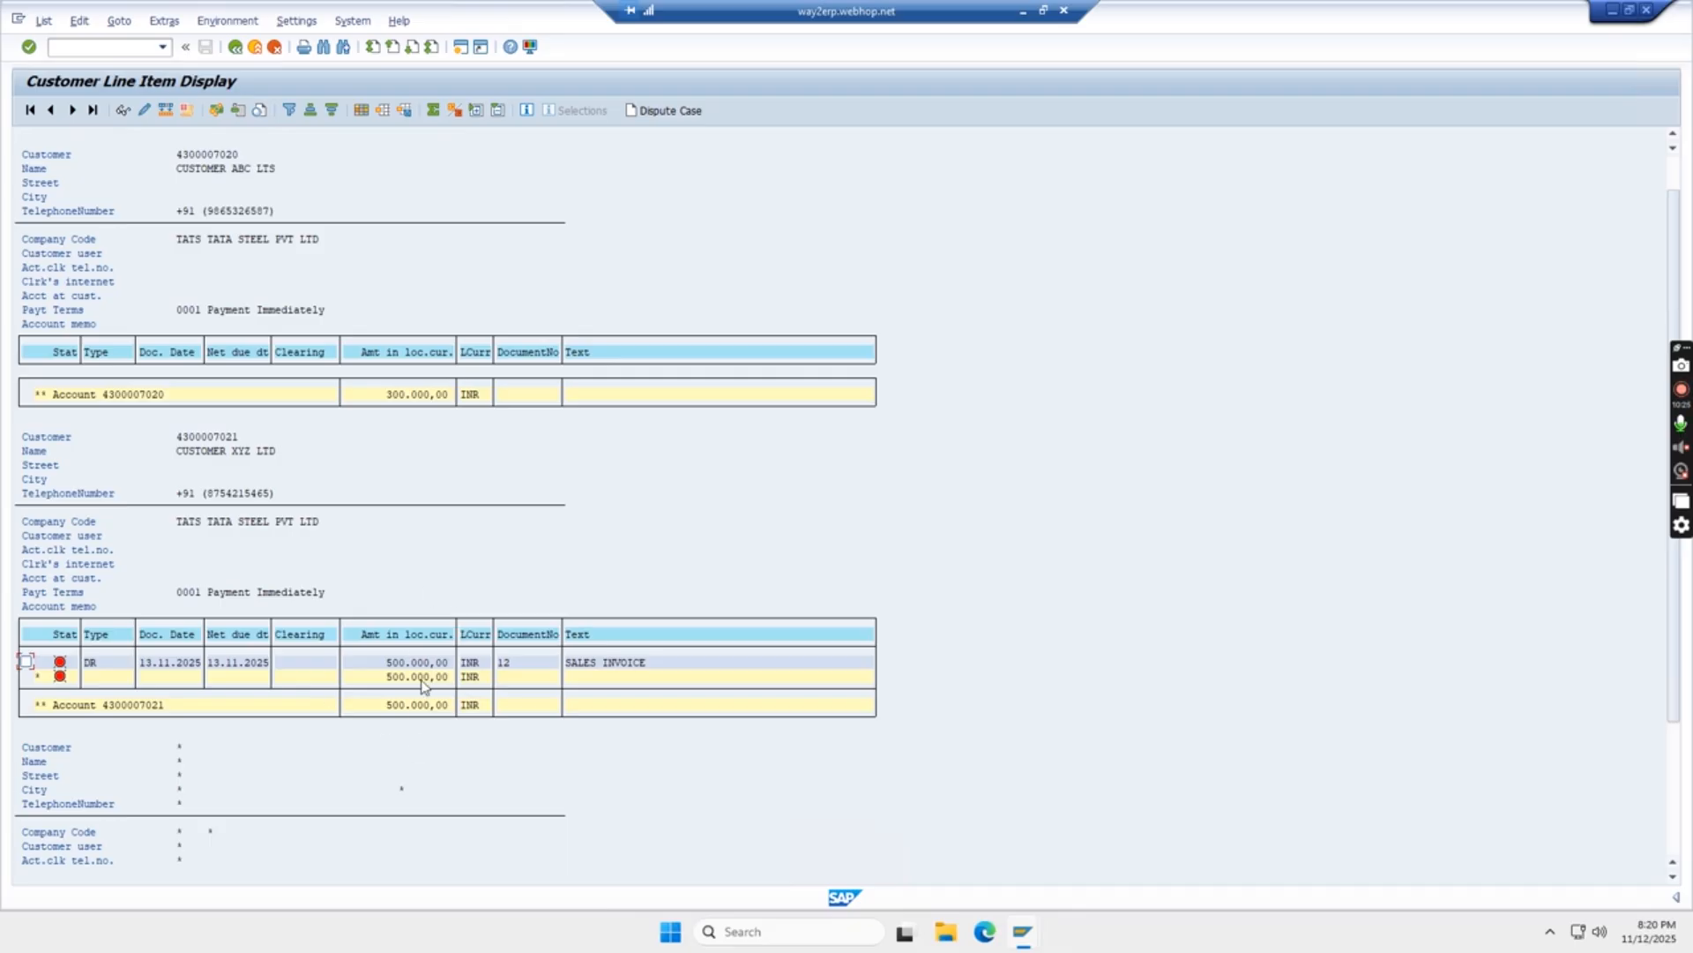
scroll(431, 582, "up", 1)
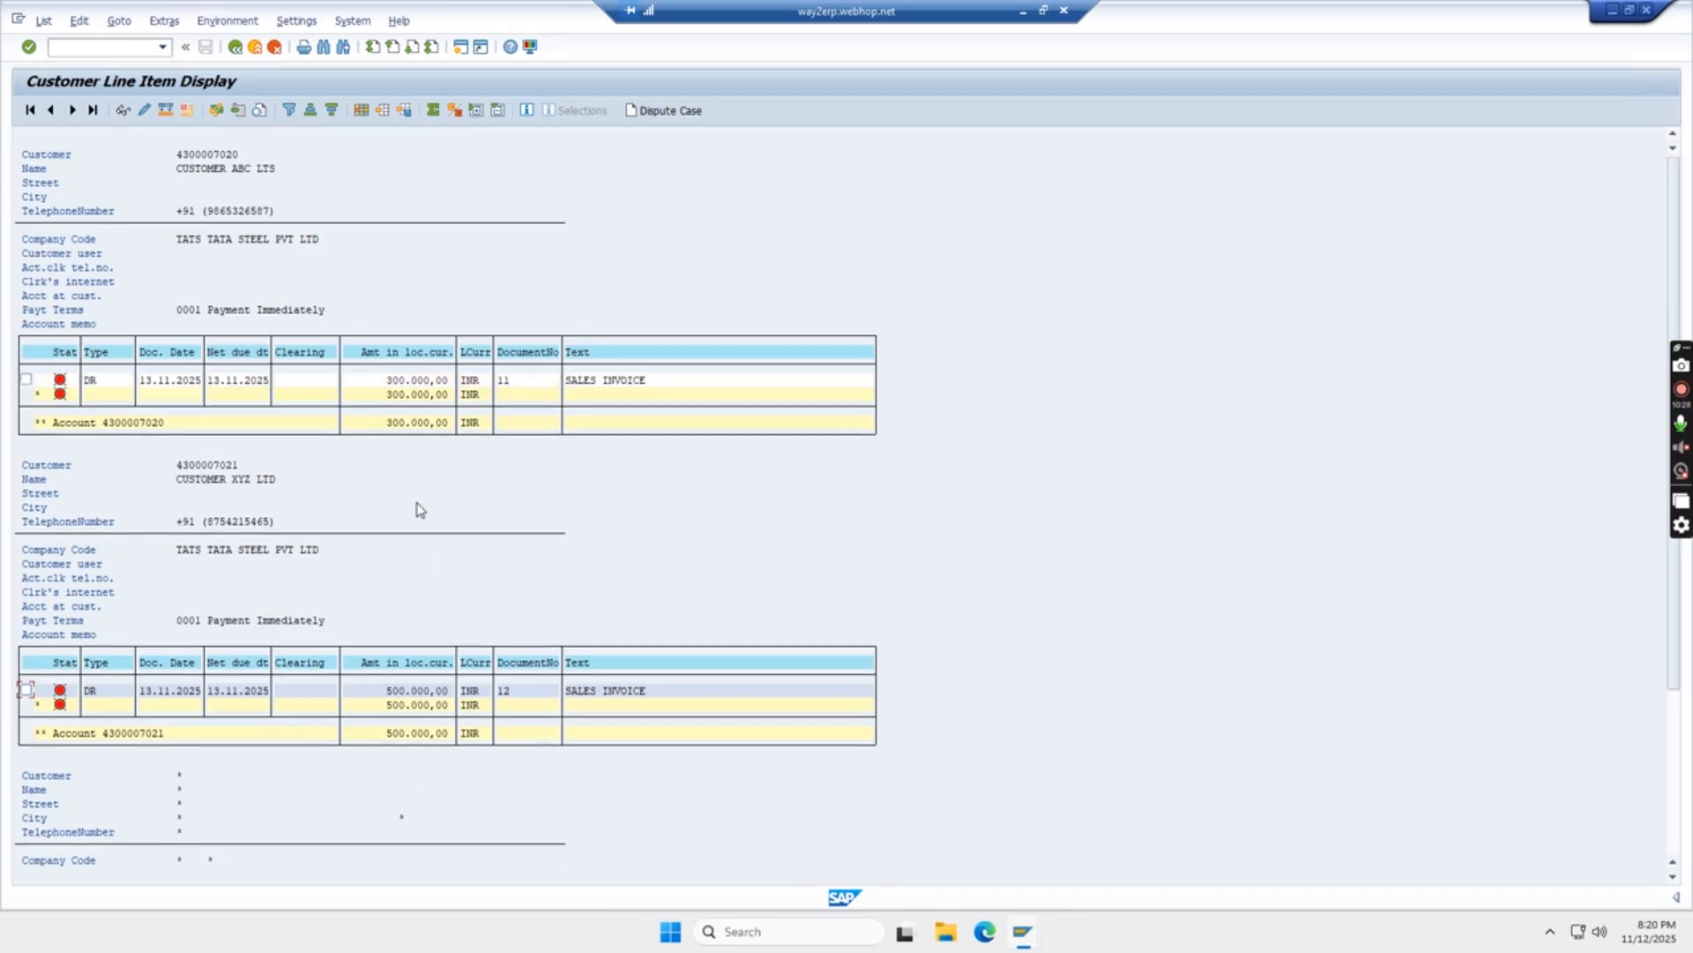
left_click(236, 49)
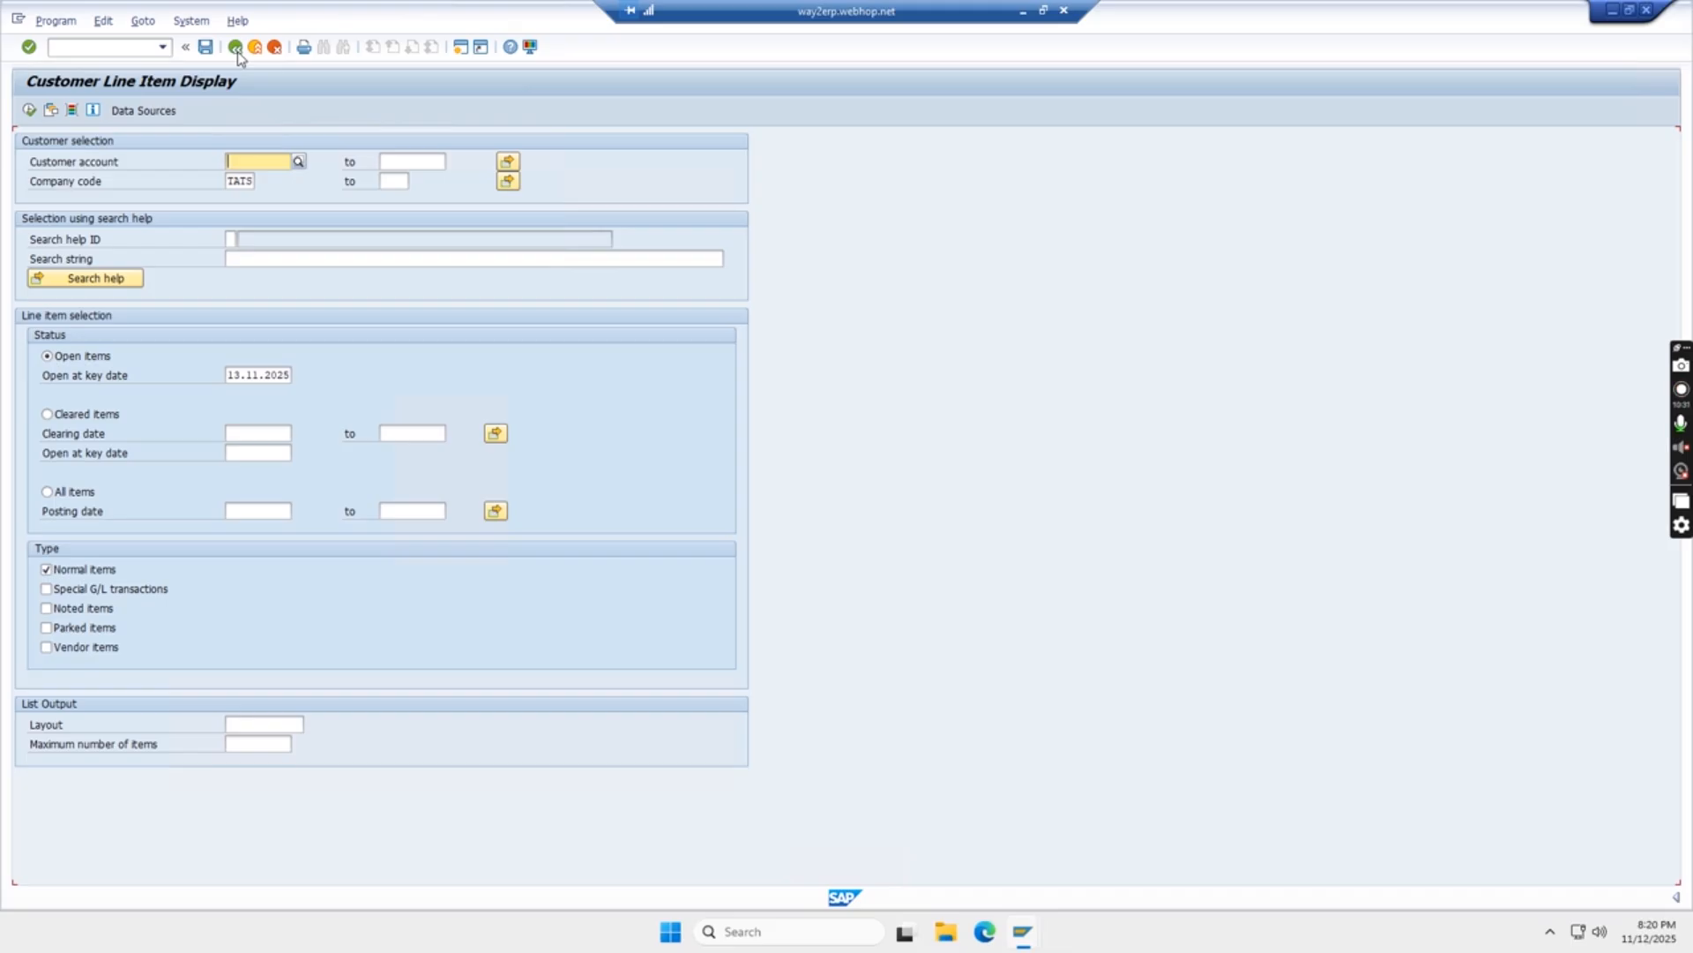
Look up and select the ABC customer's account, then run the report to list open invoice 11
left_click(299, 163)
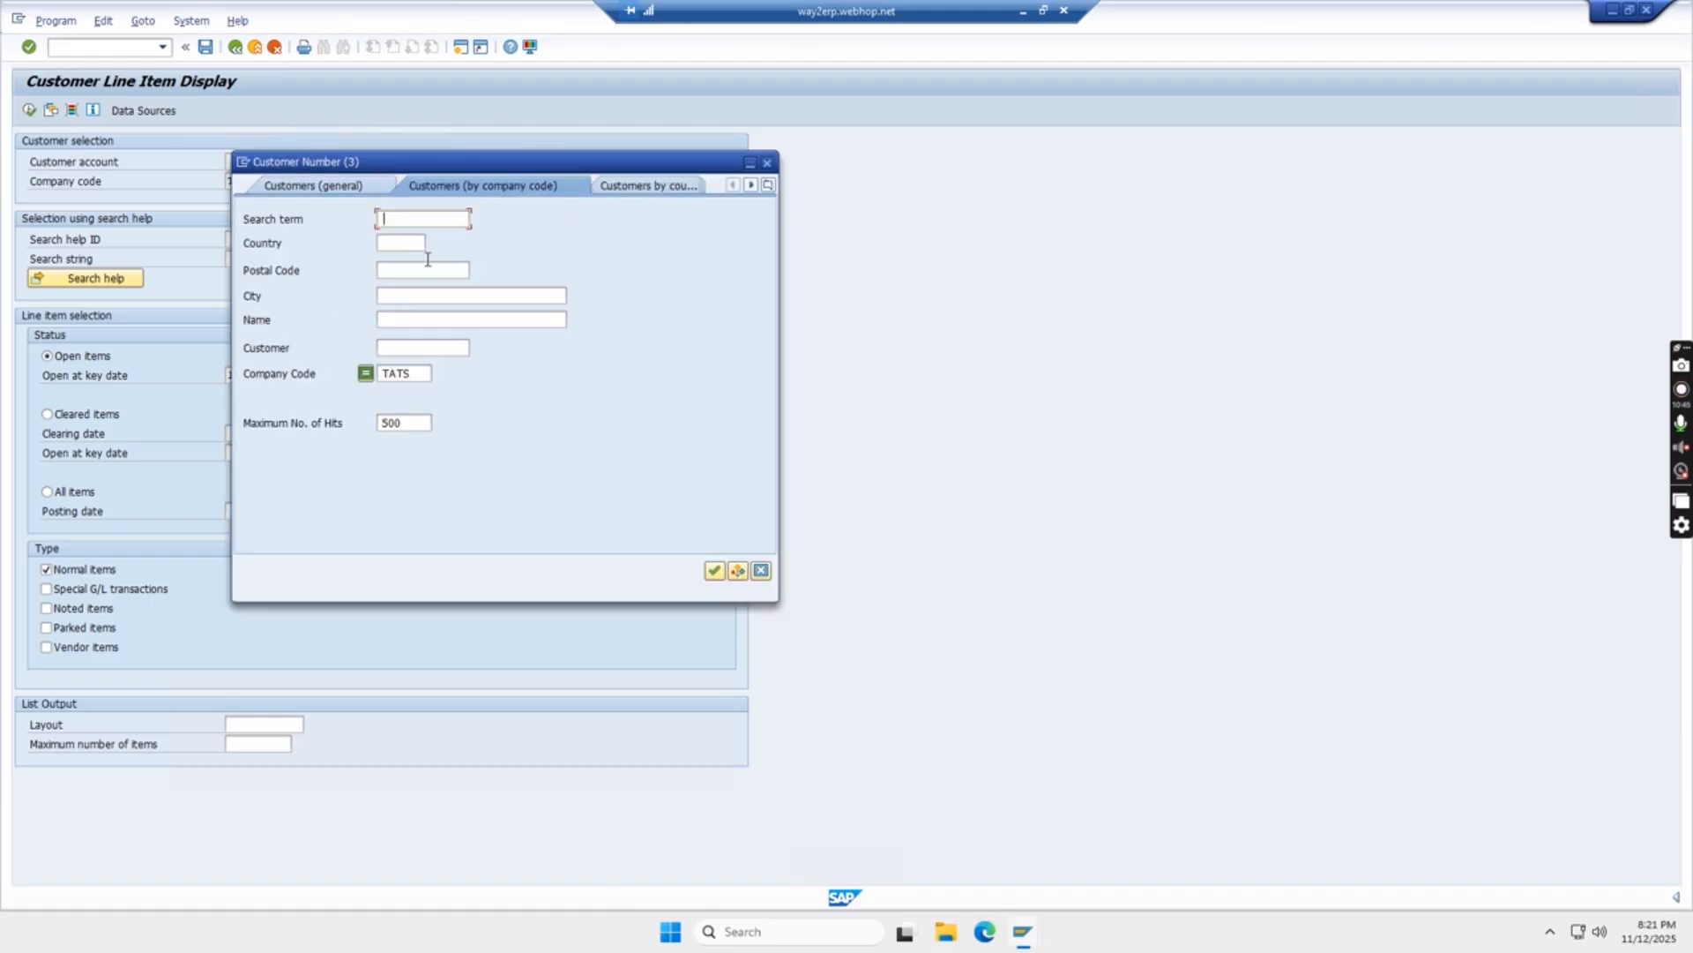
key("Return")
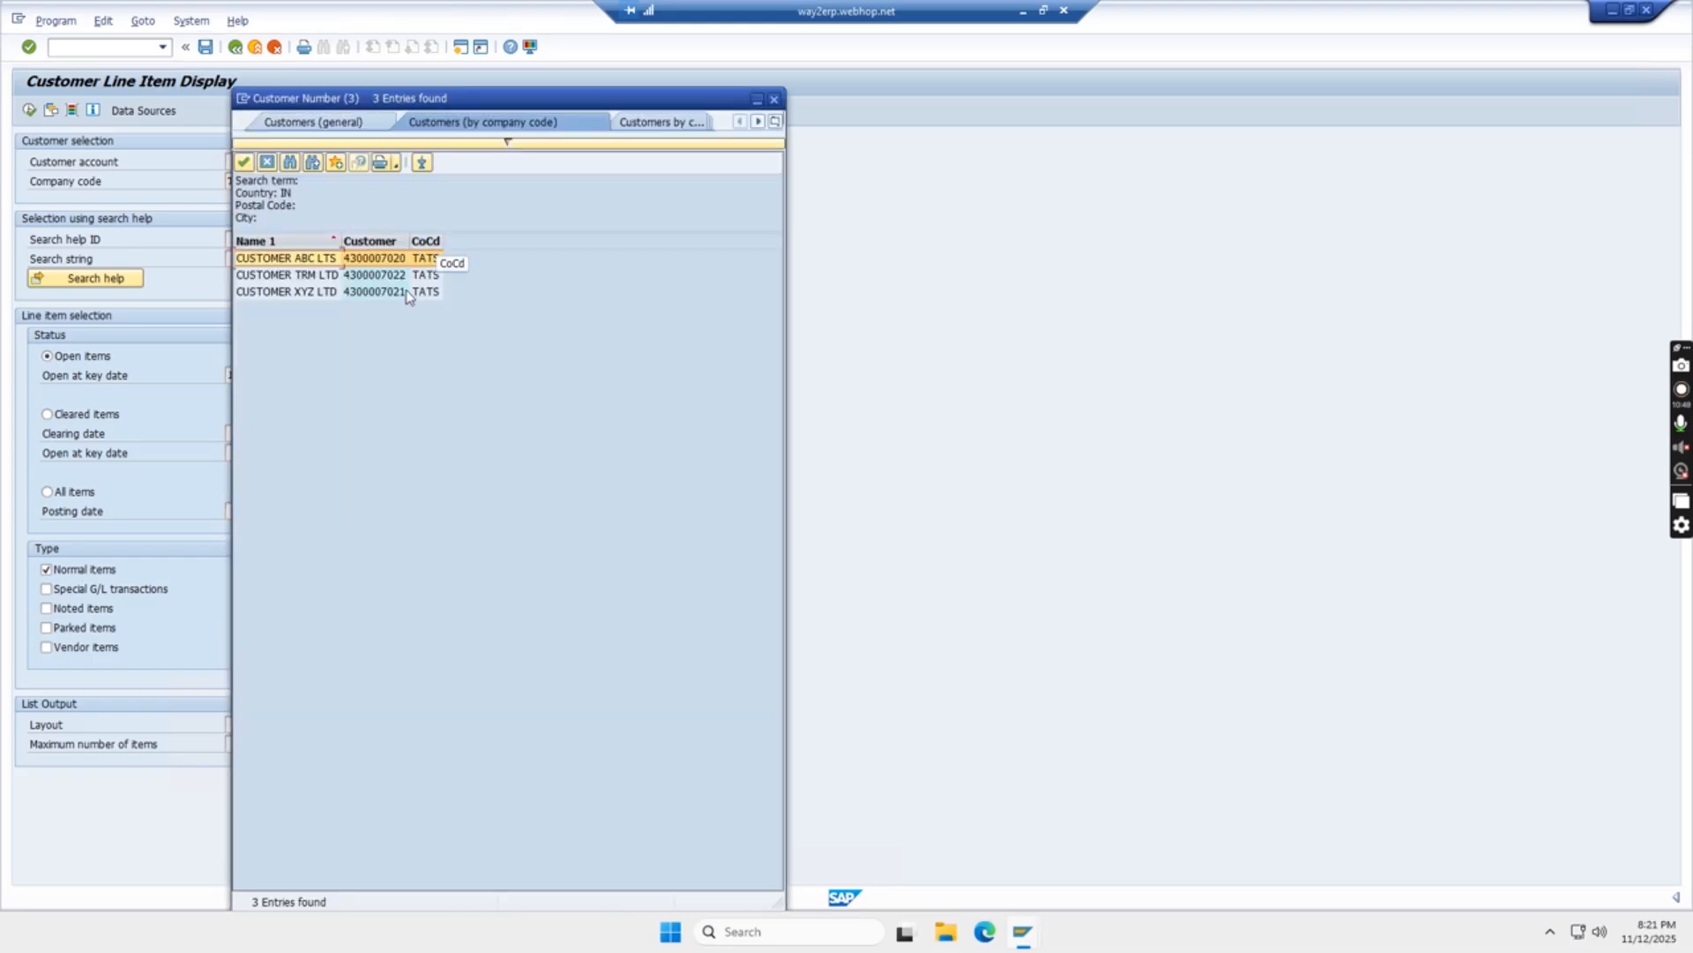
double_click(320, 257)
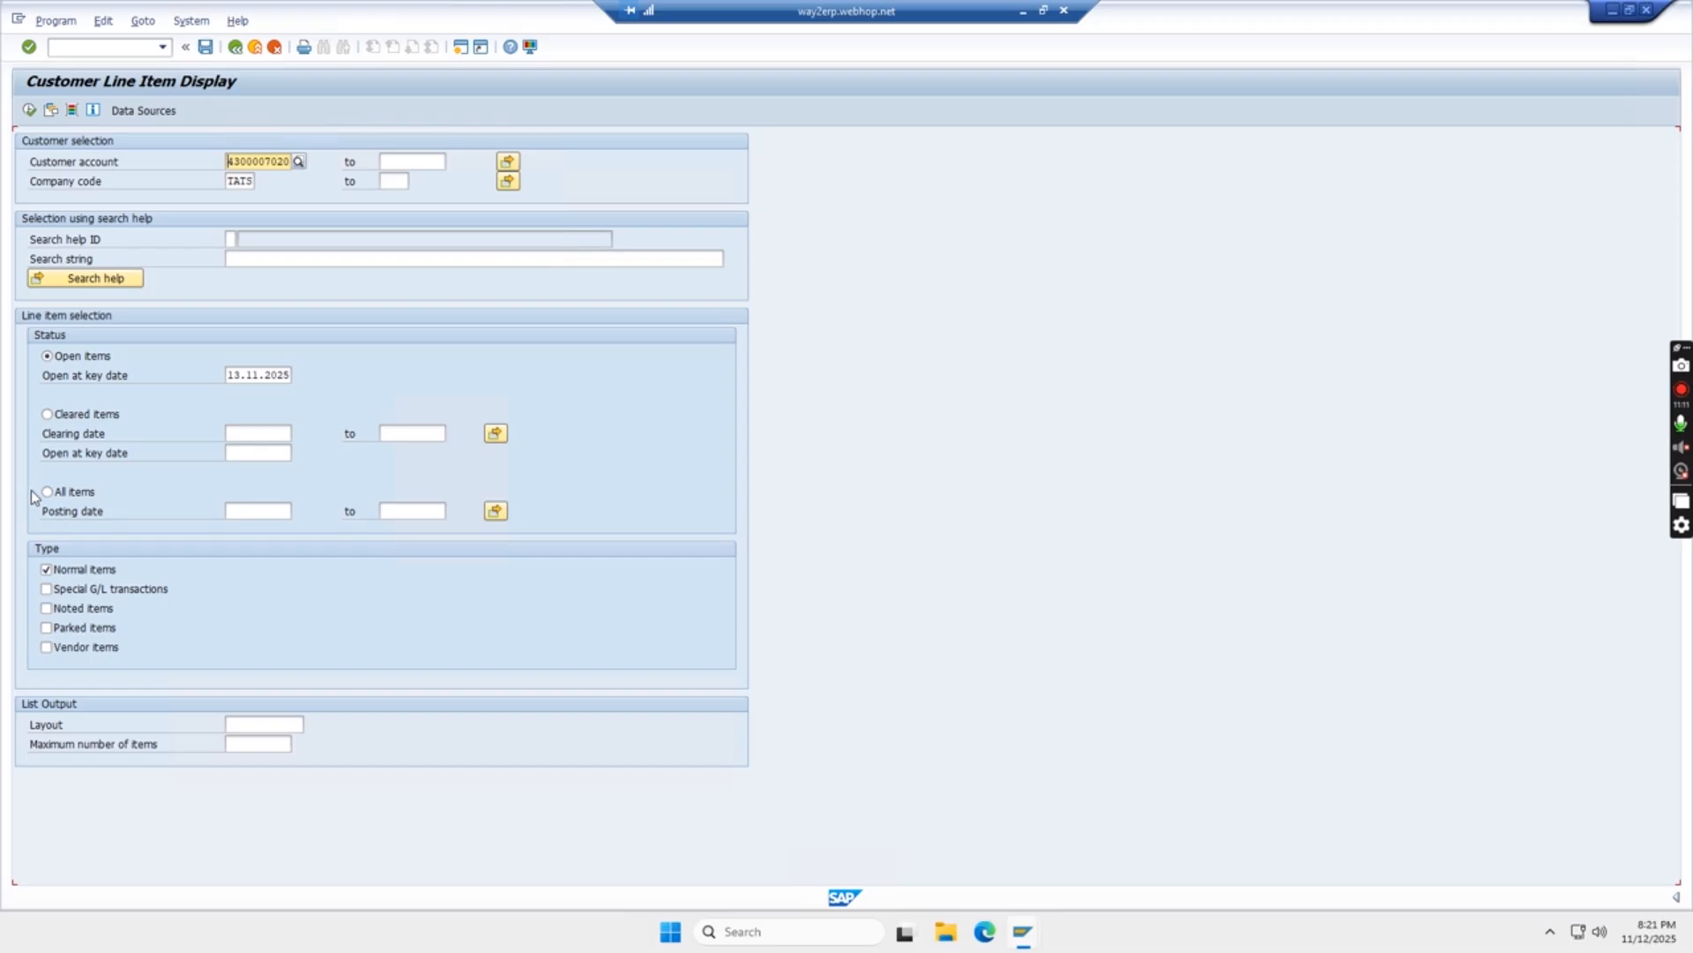
left_click(29, 111)
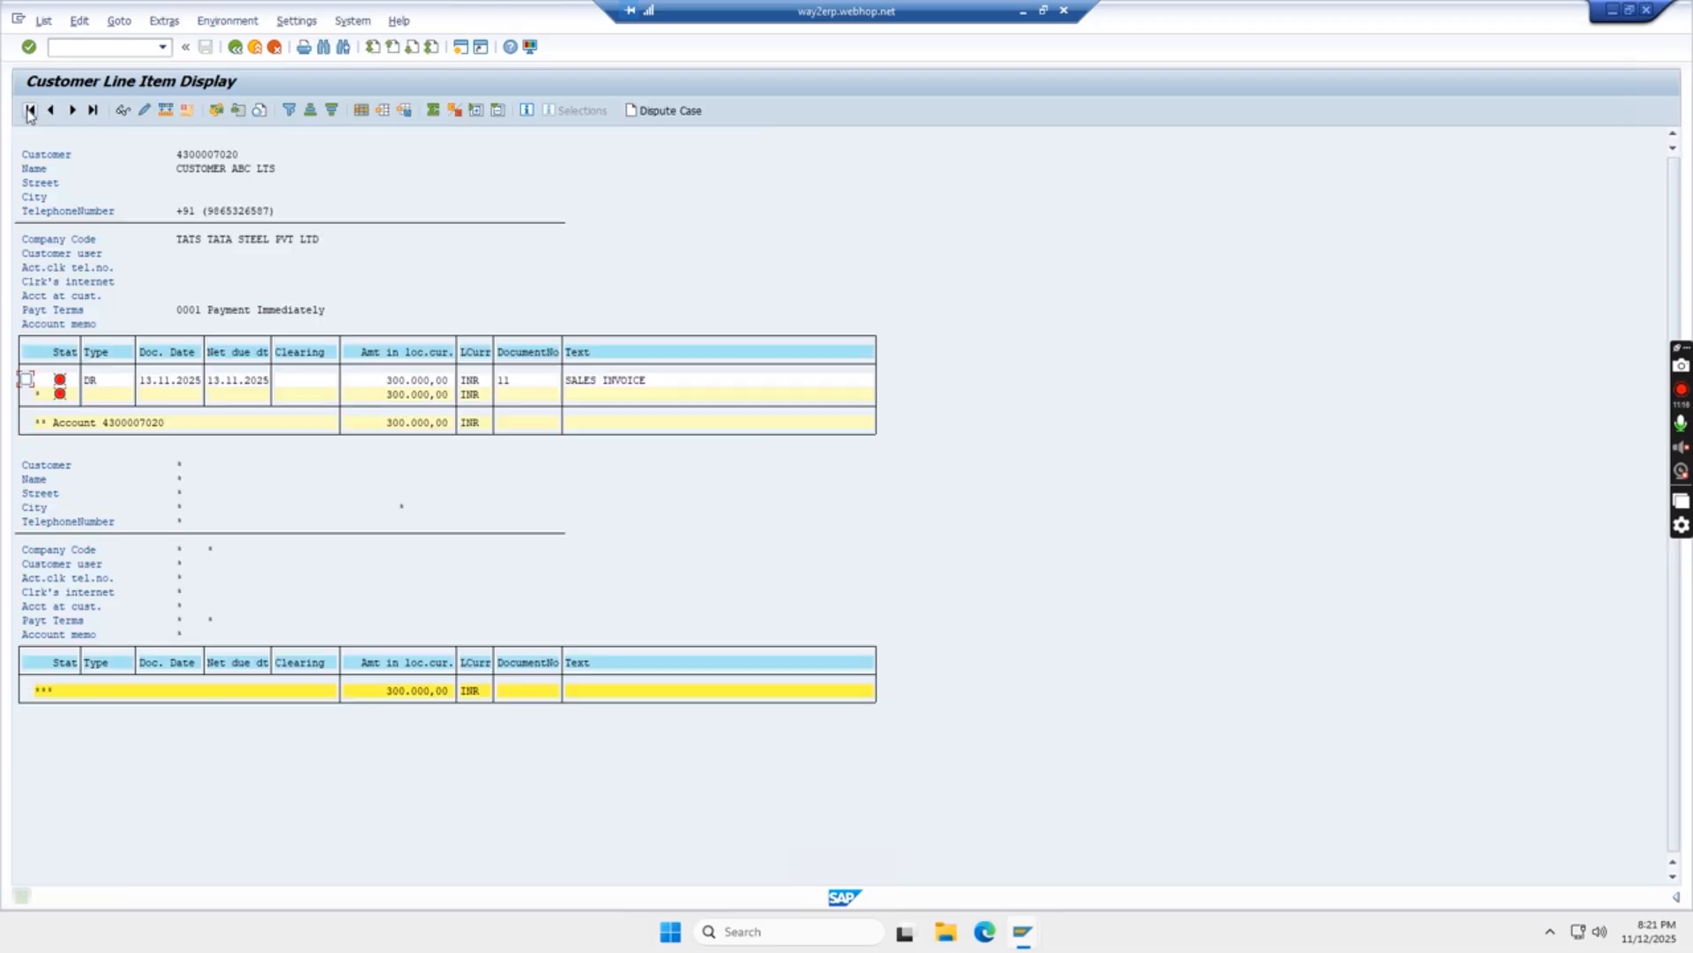